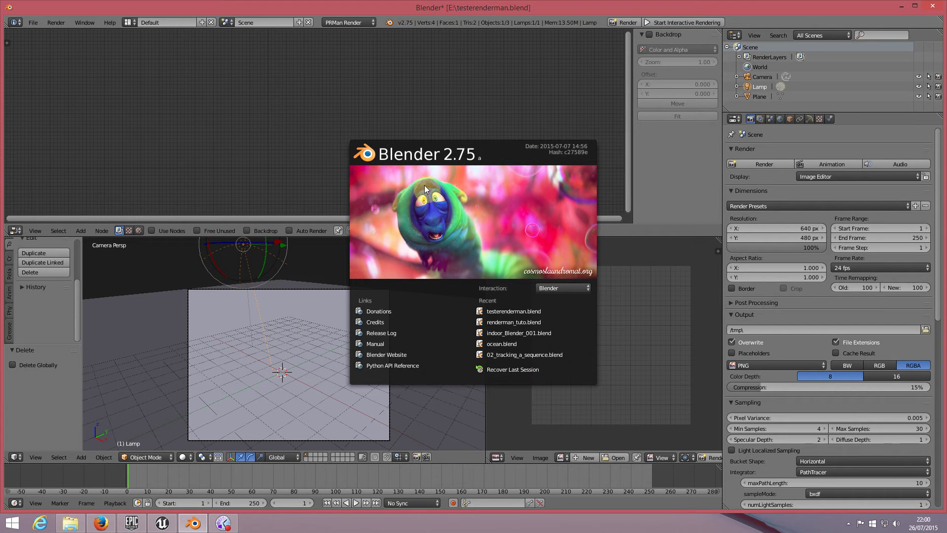
Dismiss the Blender 2.75 splash screen to reveal the testerenderman.blend camera, lamp and plane scene
{"action": "left_click", "coordinate": [292, 208]}
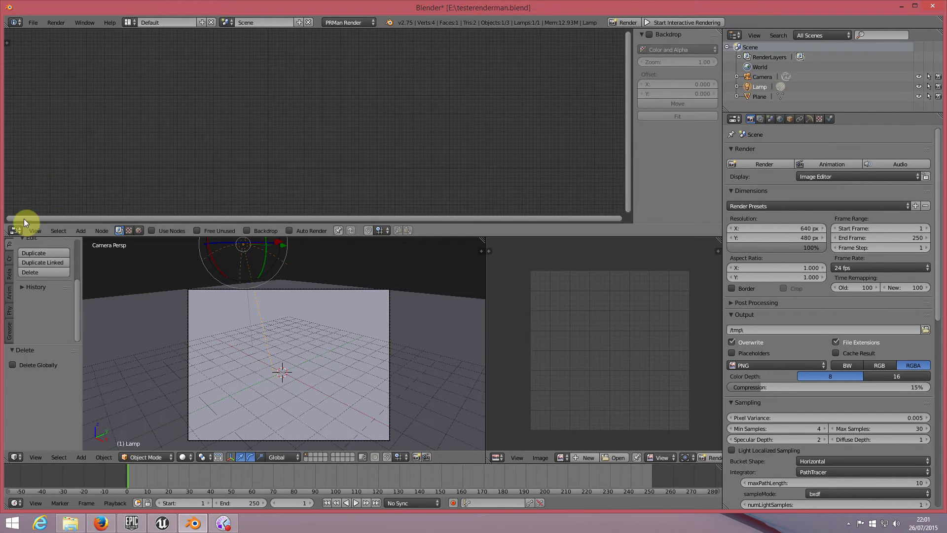
Review the Renderman Output render settings, then show the lamp's Sky shader settings (Haziness 2.000)
{"action": "left_click", "coordinate": [16, 231]}
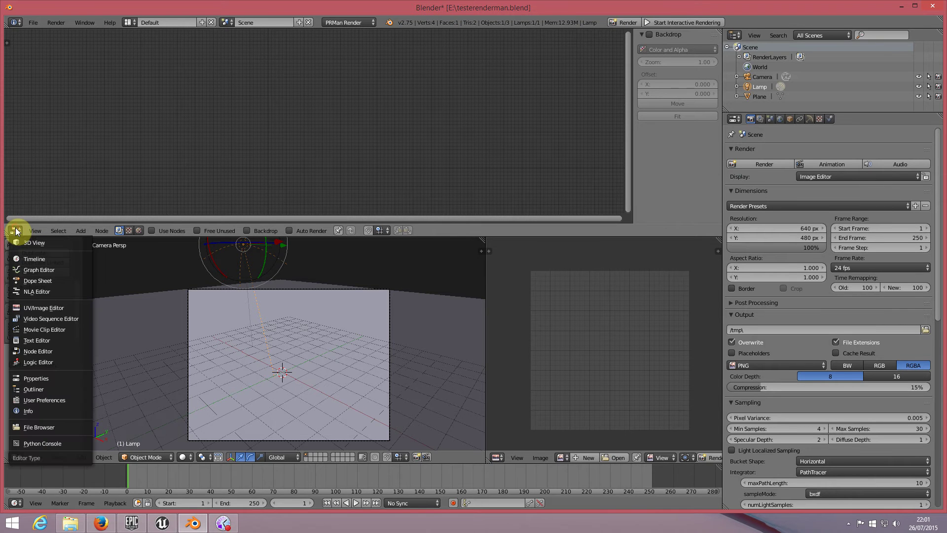
{"action": "left_click", "coordinate": [16, 231]}
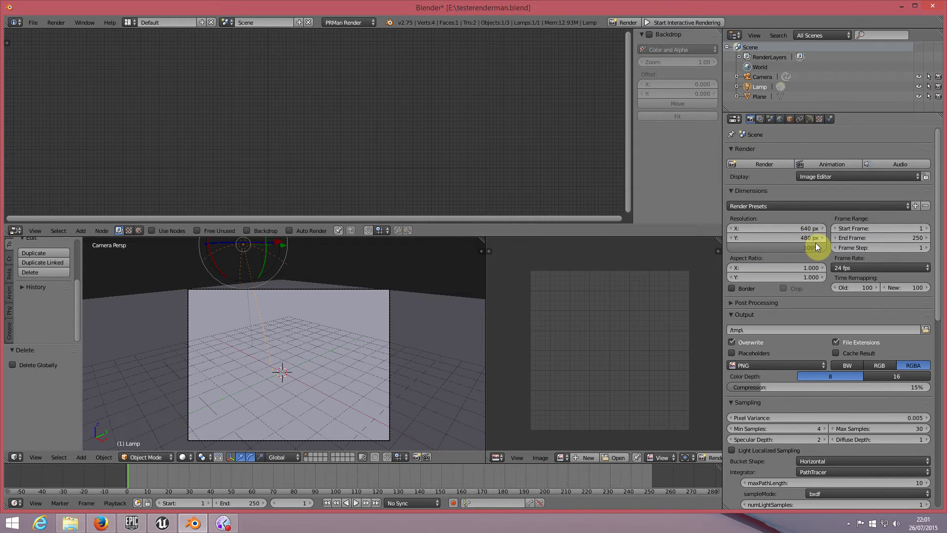
{"action": "scroll", "coordinate": [812, 250], "scroll_direction": "down", "scroll_amount": 3}
{"action": "scroll", "coordinate": [808, 259], "scroll_direction": "down", "scroll_amount": 3}
{"action": "scroll", "coordinate": [807, 259], "scroll_direction": "down", "scroll_amount": 3}
{"action": "scroll", "coordinate": [806, 261], "scroll_direction": "down", "scroll_amount": 3}
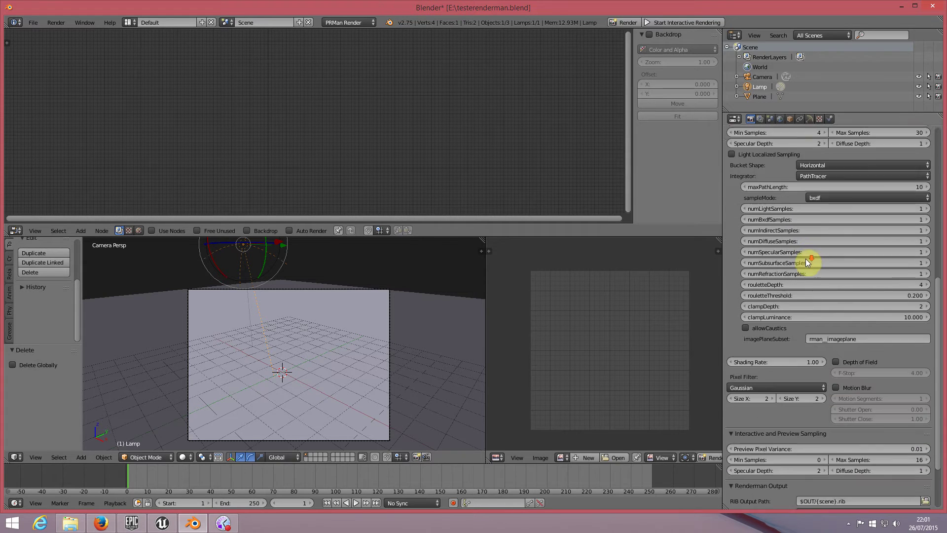
{"action": "scroll", "coordinate": [806, 258], "scroll_direction": "down", "scroll_amount": 3}
{"action": "scroll", "coordinate": [803, 258], "scroll_direction": "down", "scroll_amount": 3}
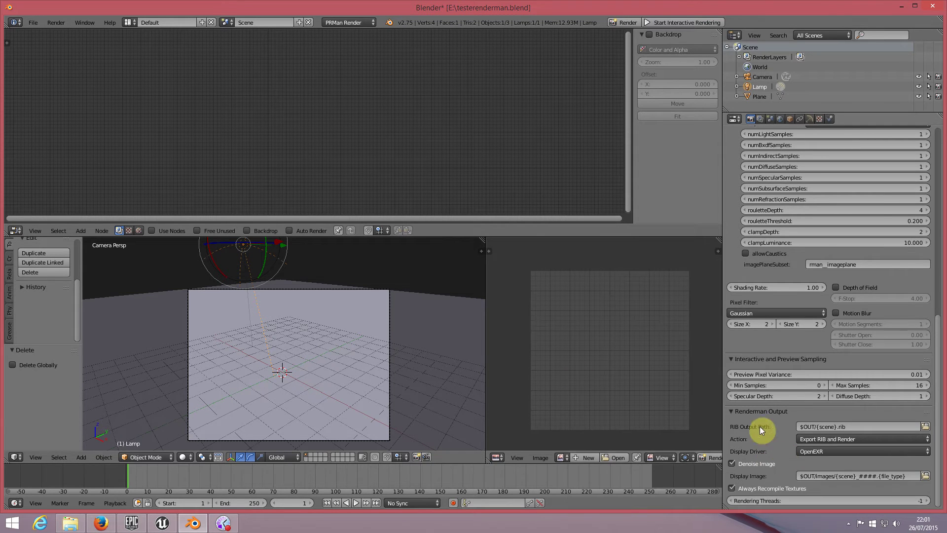
{"action": "left_click", "coordinate": [810, 119]}
{"action": "scroll", "coordinate": [826, 177], "scroll_direction": "up", "scroll_amount": 3}
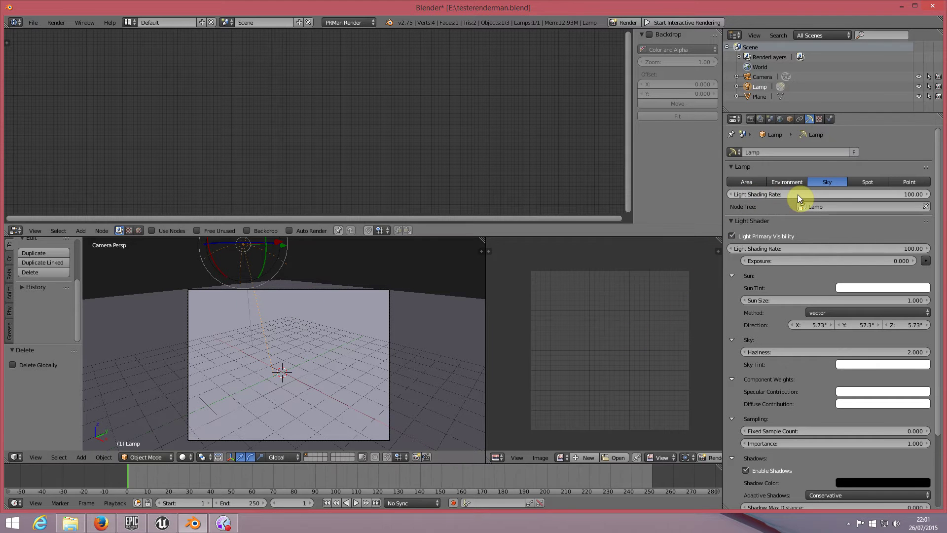
{"action": "scroll", "coordinate": [901, 336], "scroll_direction": "down", "scroll_amount": 2}
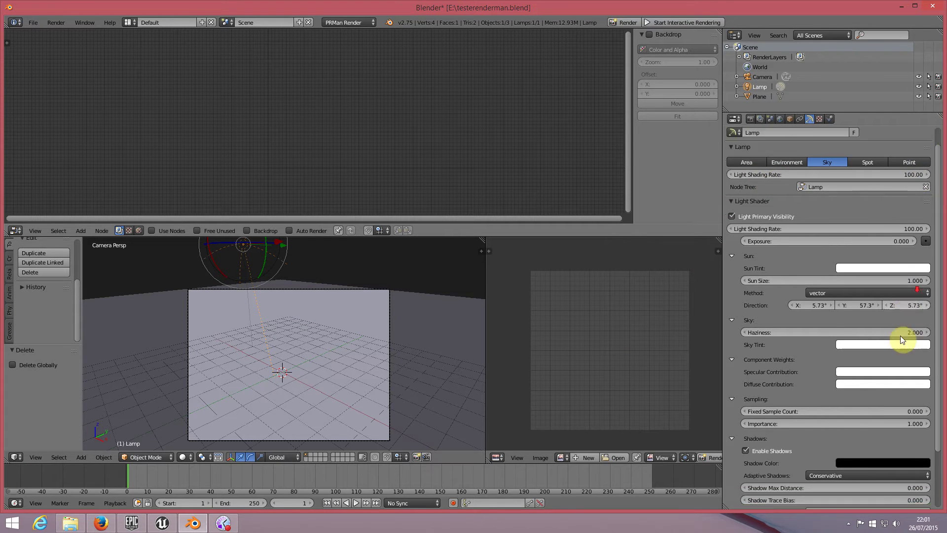
{"action": "scroll", "coordinate": [898, 338], "scroll_direction": "down", "scroll_amount": 2}
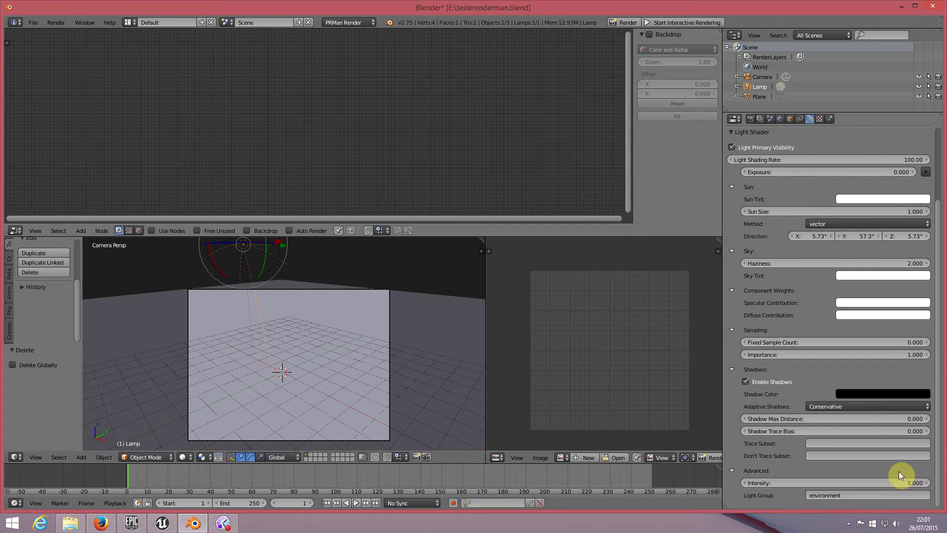
{"action": "scroll", "coordinate": [899, 472], "scroll_direction": "up", "scroll_amount": 4}
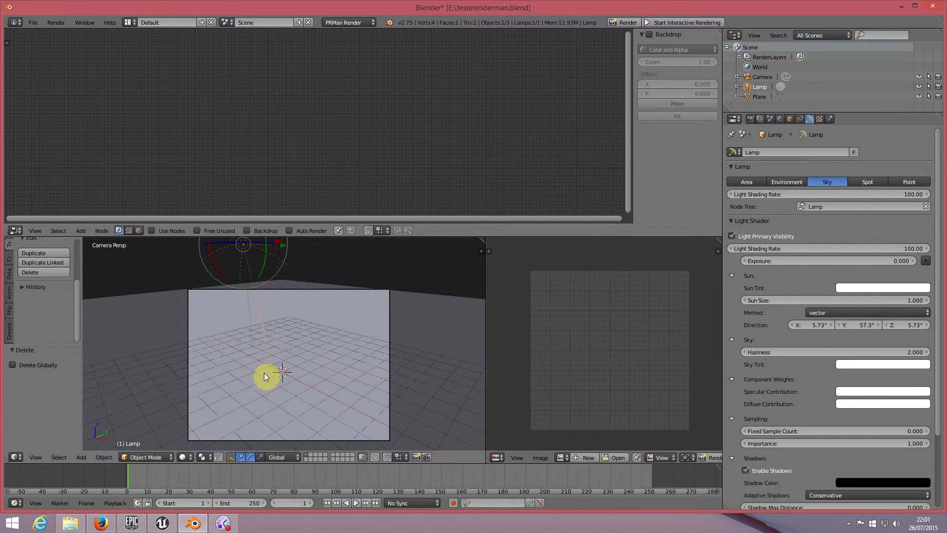
Add a Suzanne monkey, raise it on Z, tilt it ~40° on X, scale to 1.265, shift along X
{"action": "key", "text": "shift+a"}
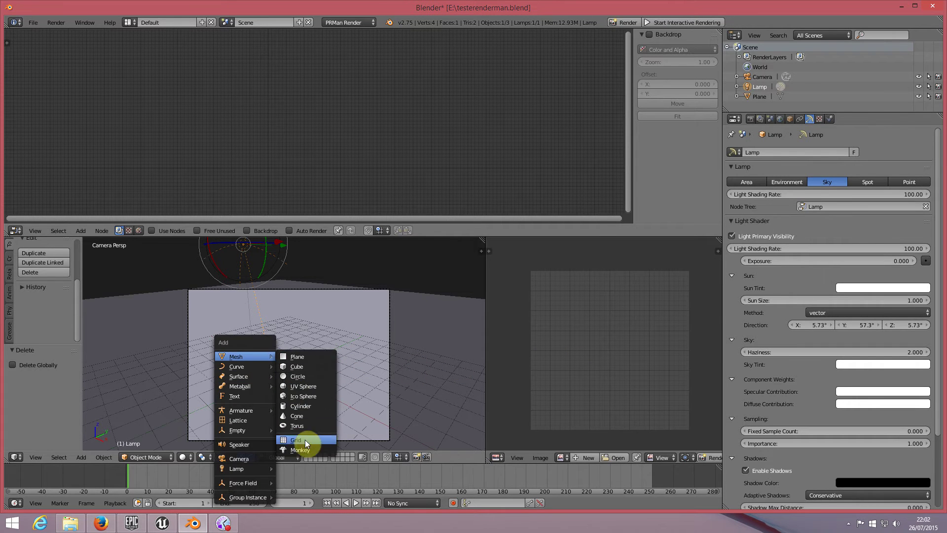
{"action": "left_click", "coordinate": [306, 447]}
{"action": "key", "text": "g"}
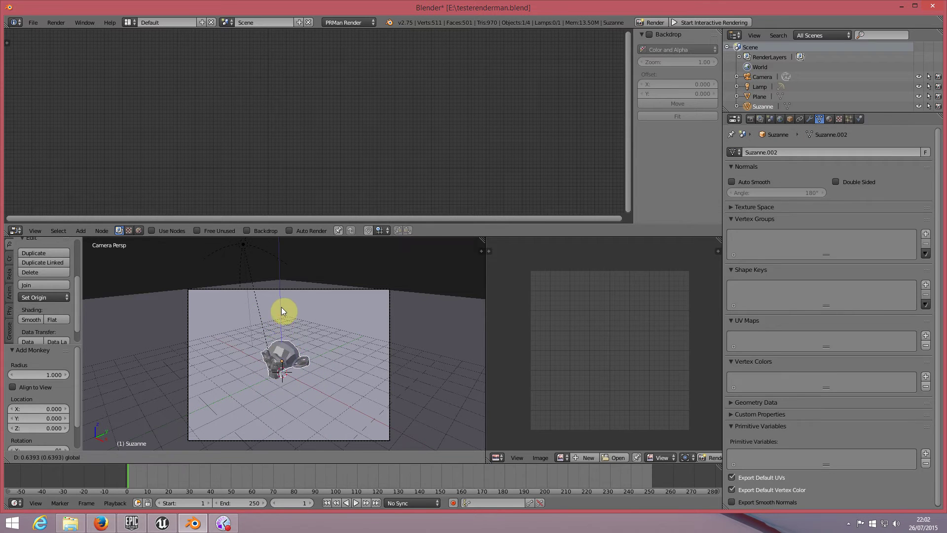
{"action": "key", "text": "z"}
{"action": "left_click", "coordinate": [282, 304]}
{"action": "key", "text": "s"}
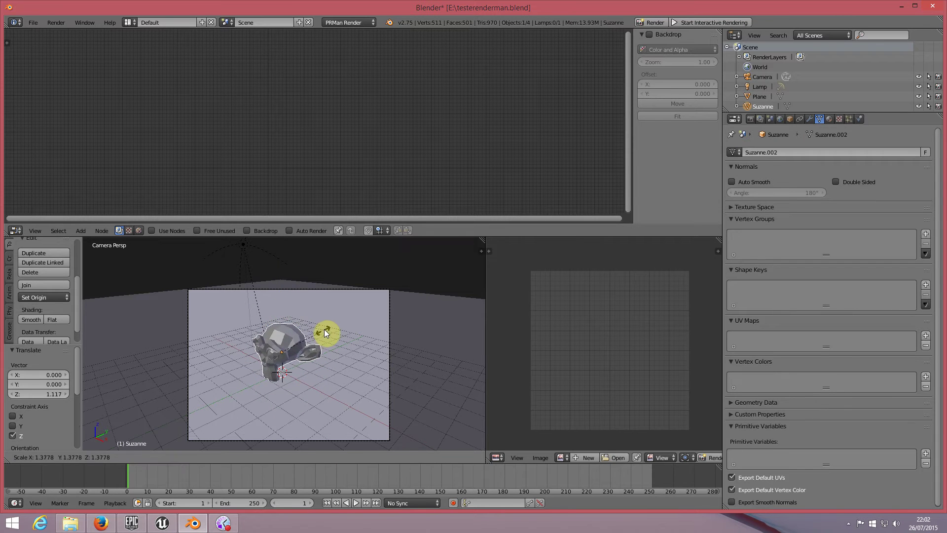
{"action": "left_click", "coordinate": [324, 330]}
{"action": "left_click_drag", "start_coordinate": [255, 341], "coordinate": [274, 330]}
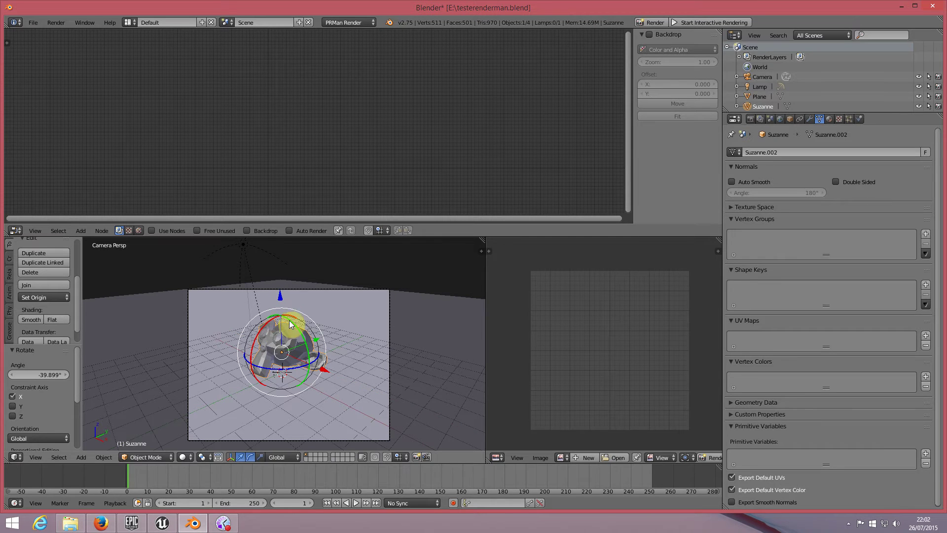
{"action": "key", "text": "s"}
{"action": "left_click", "coordinate": [321, 366]}
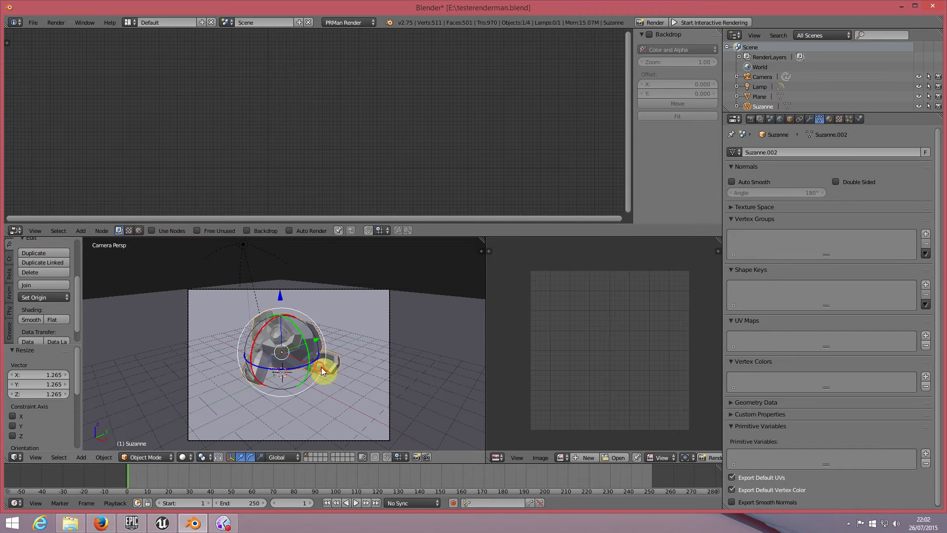
{"action": "left_click_drag", "start_coordinate": [321, 367], "coordinate": [309, 380]}
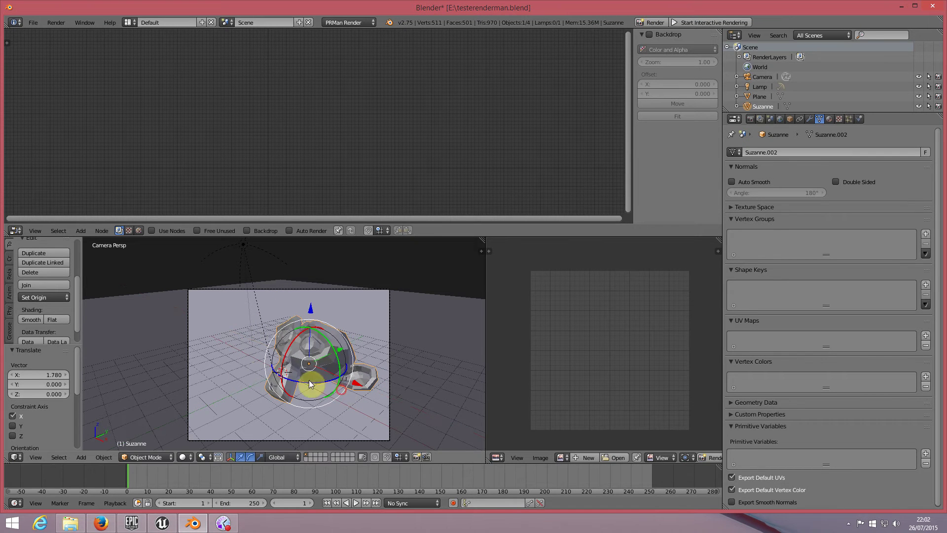
Shade Suzanne smooth and apply a Subdivision Surface modifier to it
{"action": "left_click", "coordinate": [38, 320]}
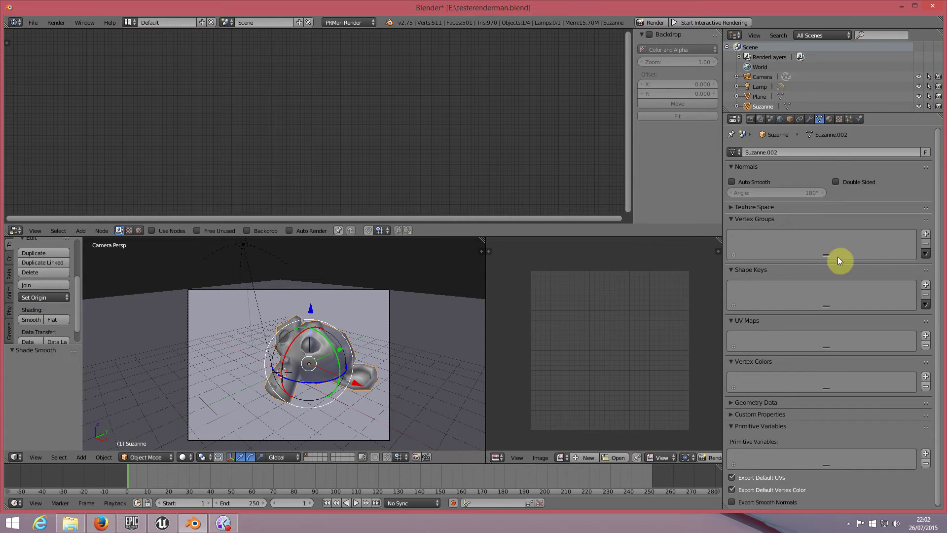
{"action": "left_click", "coordinate": [809, 120]}
{"action": "left_click", "coordinate": [757, 153]}
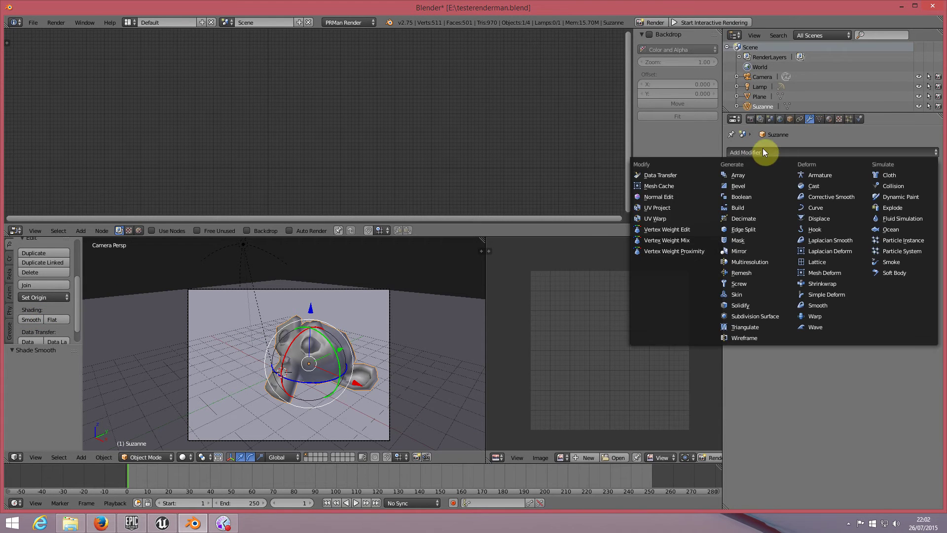
{"action": "left_click", "coordinate": [781, 318]}
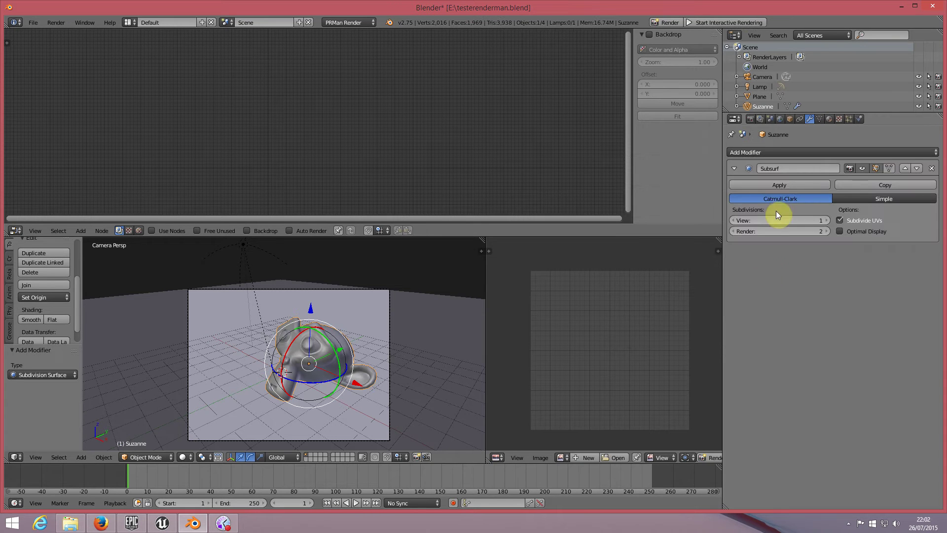
{"action": "left_click", "coordinate": [776, 185]}
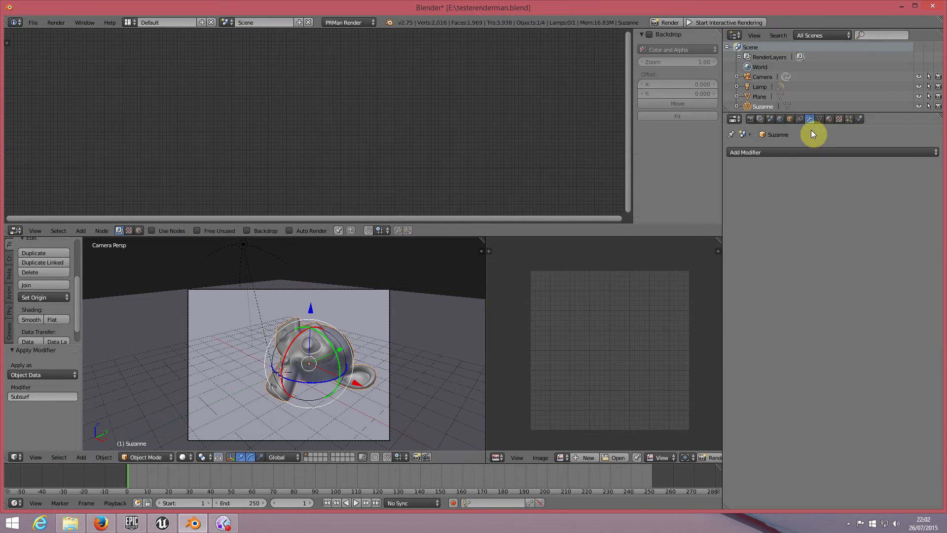
{"action": "left_click", "coordinate": [830, 119]}
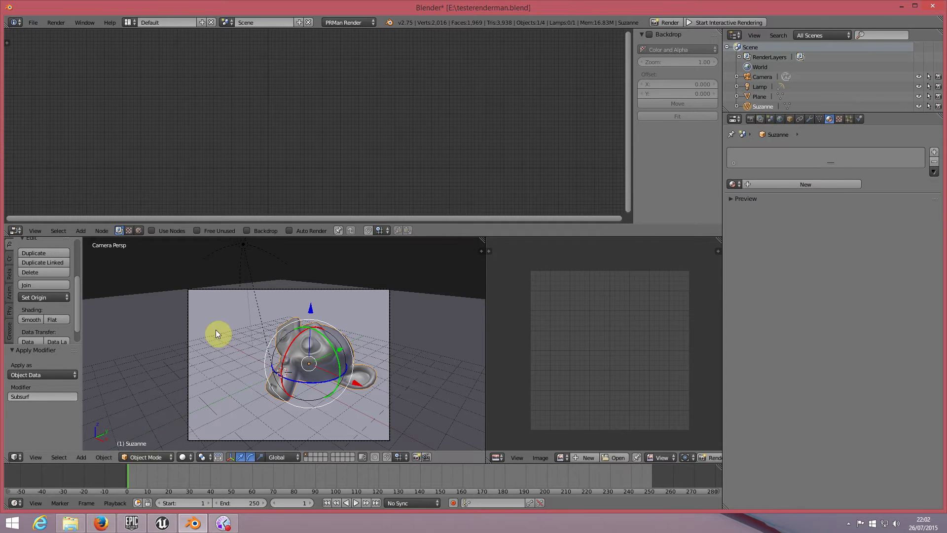
Create a new material with a RenderMan PxrDisney node tree and a pink Base Color
{"action": "left_click", "coordinate": [823, 186]}
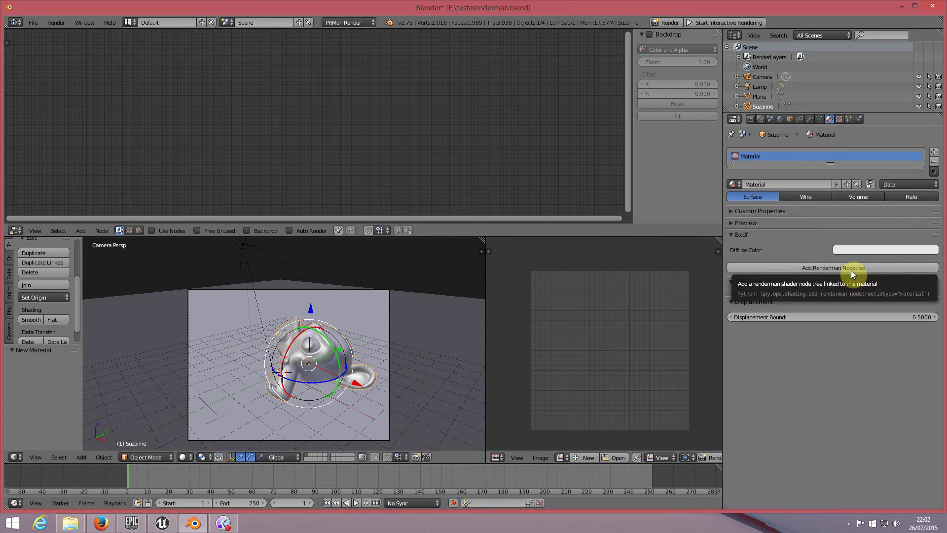
{"action": "left_click", "coordinate": [830, 267]}
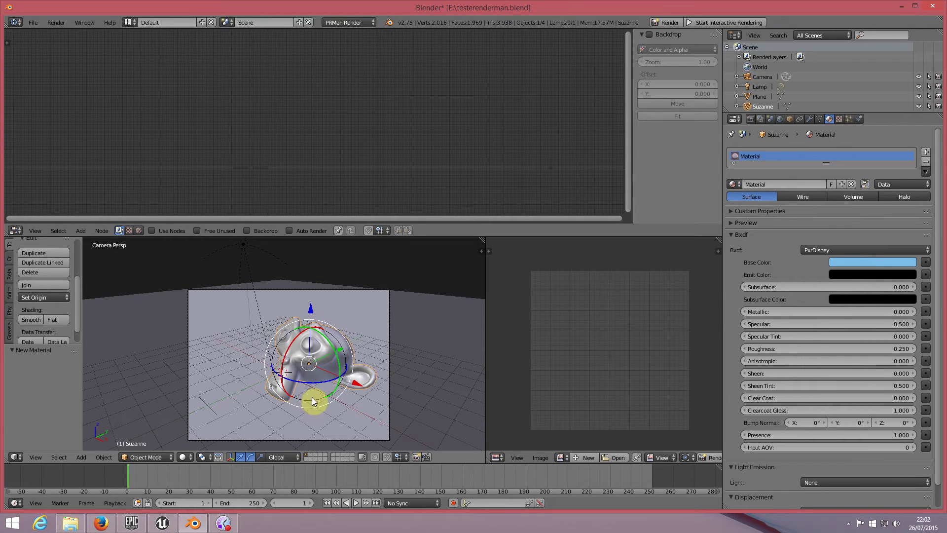
{"action": "left_click", "coordinate": [872, 262]}
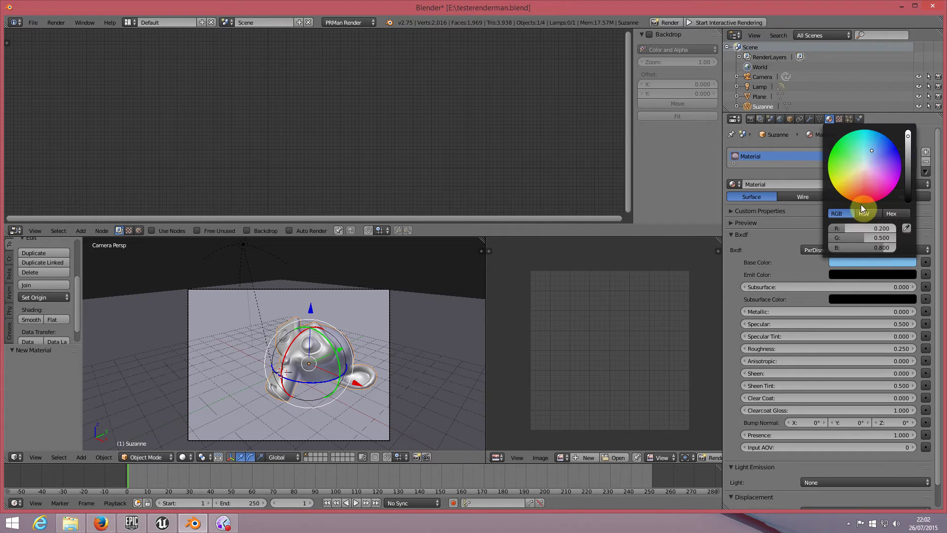
{"action": "left_click", "coordinate": [860, 148]}
{"action": "mouse_move", "coordinate": [861, 148]}
{"action": "left_mouse_down"}
{"action": "mouse_move", "coordinate": [839, 157]}
{"action": "mouse_move", "coordinate": [838, 186]}
{"action": "mouse_move", "coordinate": [886, 192]}
{"action": "left_mouse_up"}
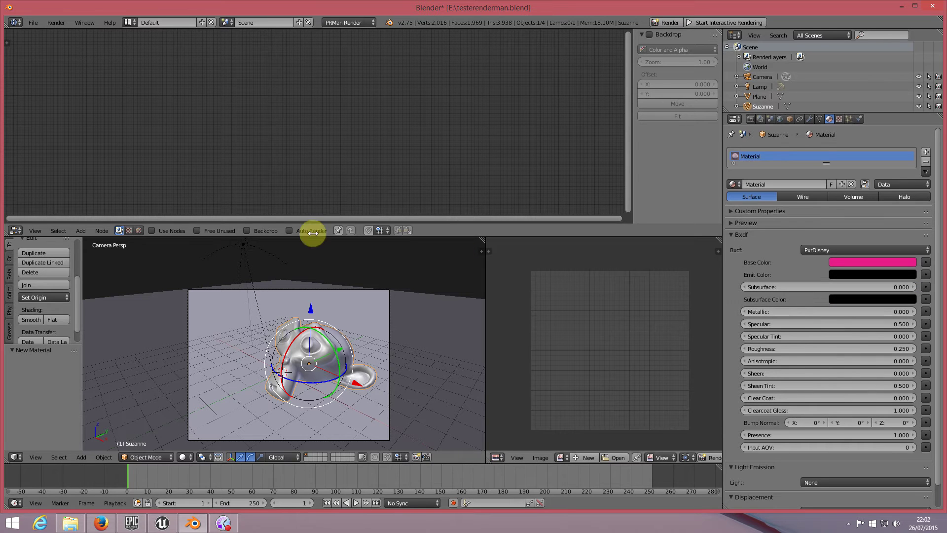
Render the still image with PRMan and enlarge the Render Result area to view pink Suzanne
{"action": "left_click", "coordinate": [59, 23]}
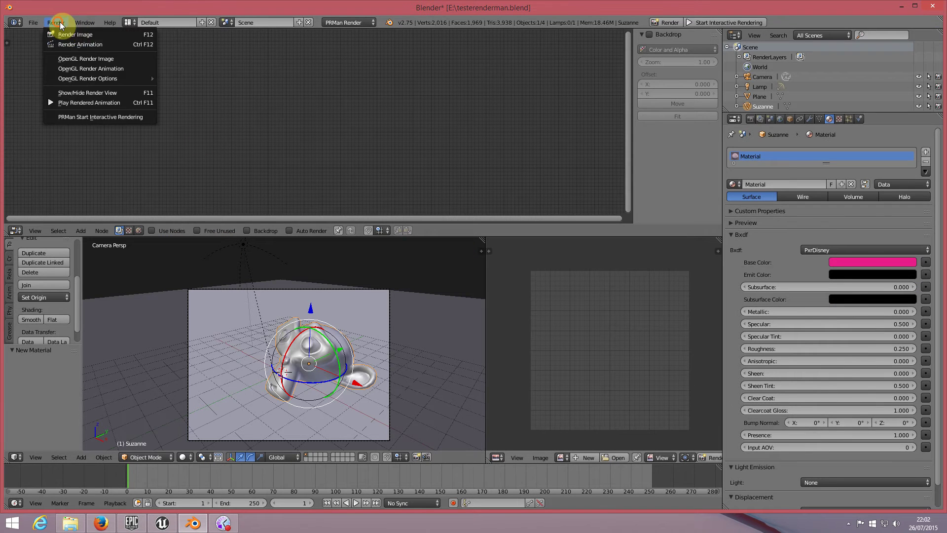
{"action": "left_click", "coordinate": [120, 34]}
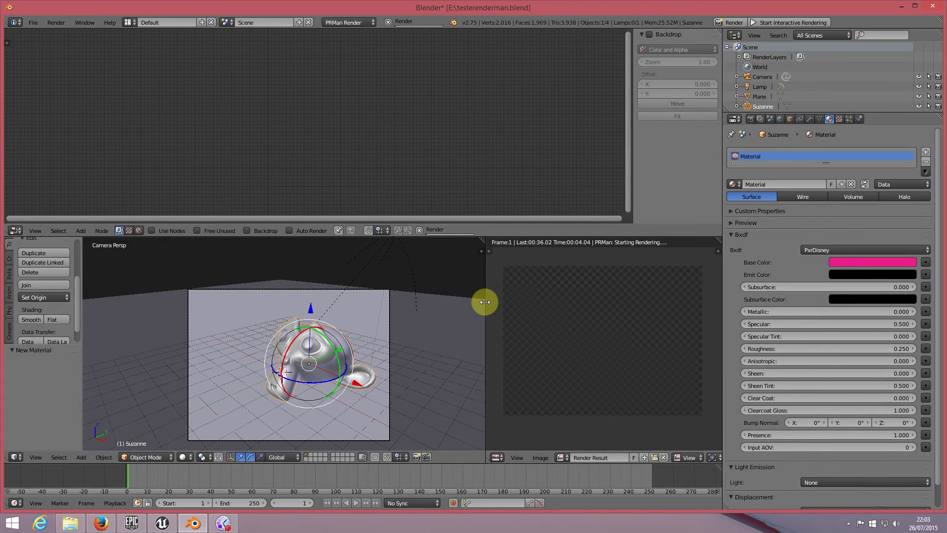
{"action": "left_click_drag", "start_coordinate": [485, 302], "coordinate": [373, 317]}
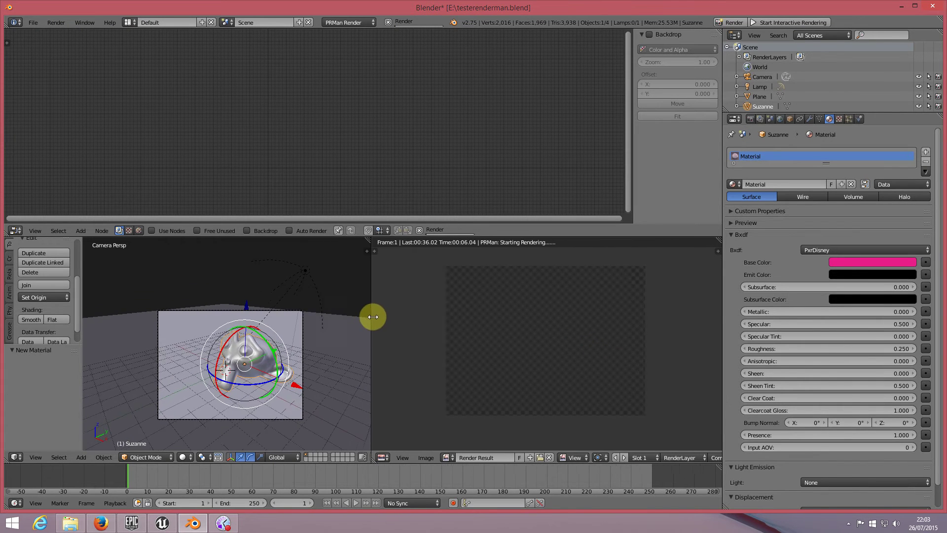
{"action": "scroll", "coordinate": [291, 365], "scroll_direction": "up", "scroll_amount": 2}
{"action": "scroll", "coordinate": [277, 351], "scroll_direction": "up", "scroll_amount": 2}
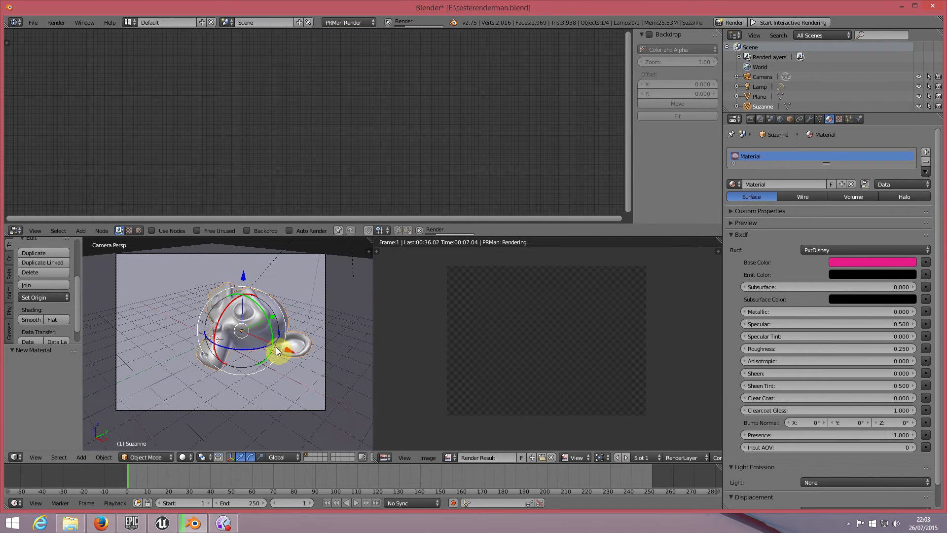
{"action": "middle_click_drag", "start_coordinate": [276, 352], "coordinate": [271, 359], "text": "shift"}
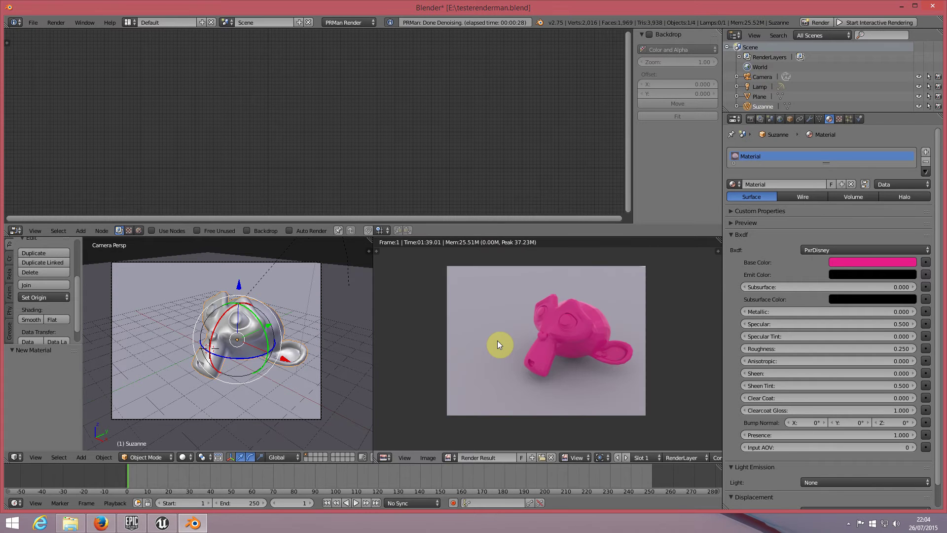
{"action": "key", "text": "ctrl+Up"}
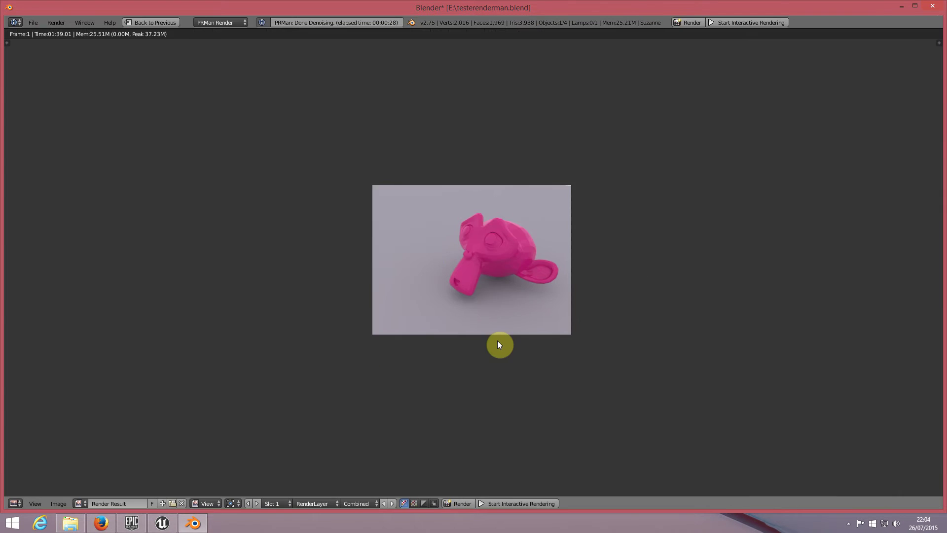
{"action": "scroll", "coordinate": [497, 341], "scroll_direction": "up", "scroll_amount": 5}
{"action": "scroll", "coordinate": [509, 76], "scroll_direction": "down", "scroll_amount": 4}
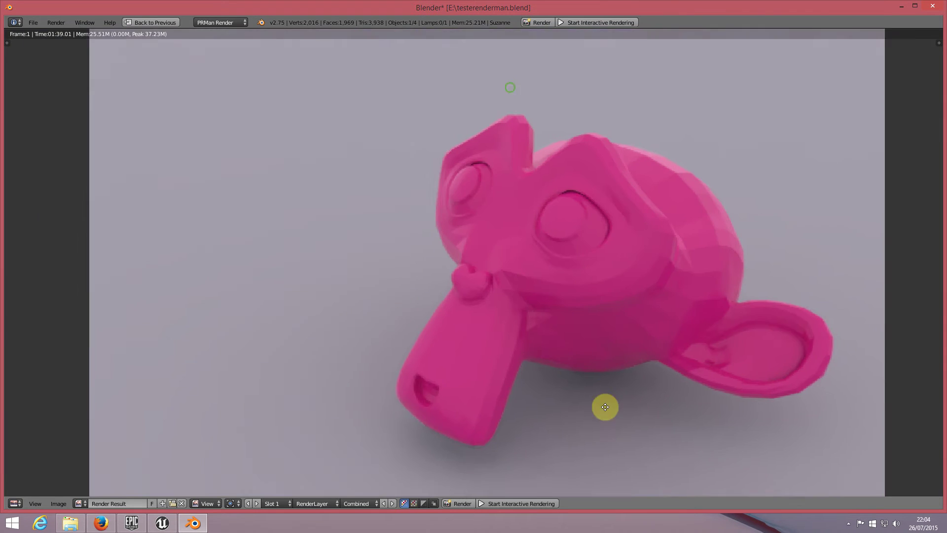
{"action": "scroll", "coordinate": [605, 406], "scroll_direction": "down", "scroll_amount": 1}
{"action": "scroll", "coordinate": [554, 368], "scroll_direction": "down", "scroll_amount": 1}
{"action": "scroll", "coordinate": [609, 264], "scroll_direction": "down", "scroll_amount": 1}
{"action": "scroll", "coordinate": [474, 345], "scroll_direction": "up", "scroll_amount": 3}
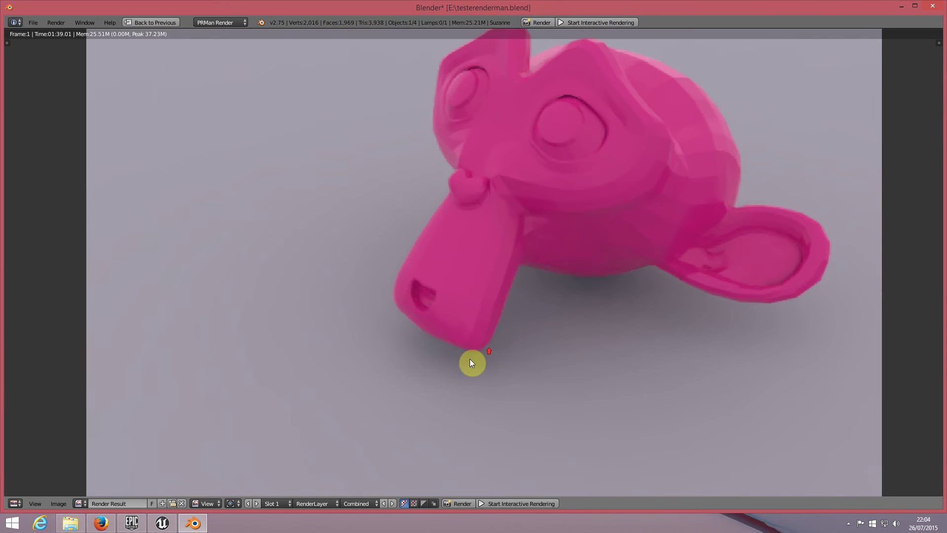
{"action": "scroll", "coordinate": [494, 316], "scroll_direction": "down", "scroll_amount": 2}
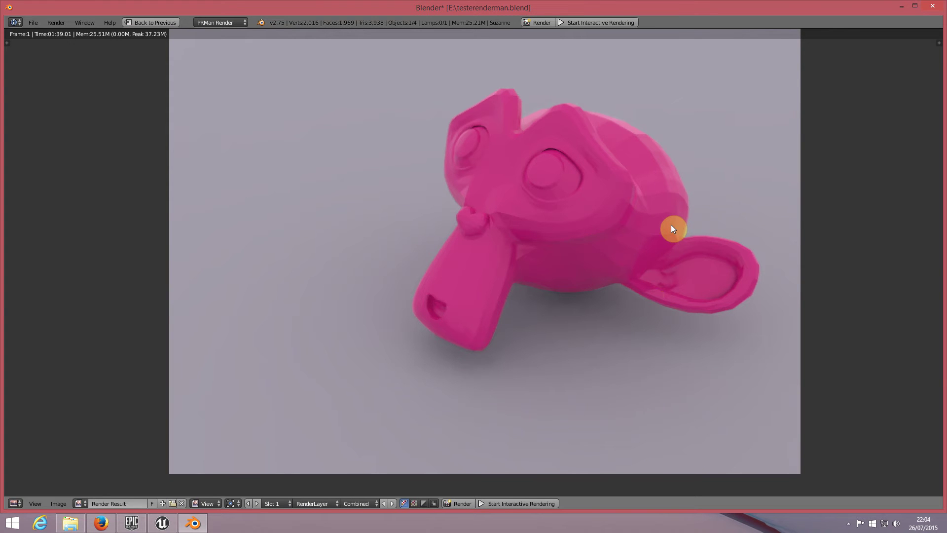
Browse Suzanne's available modifiers and re-inspect the pink render full screen
{"action": "key", "text": "Escape"}
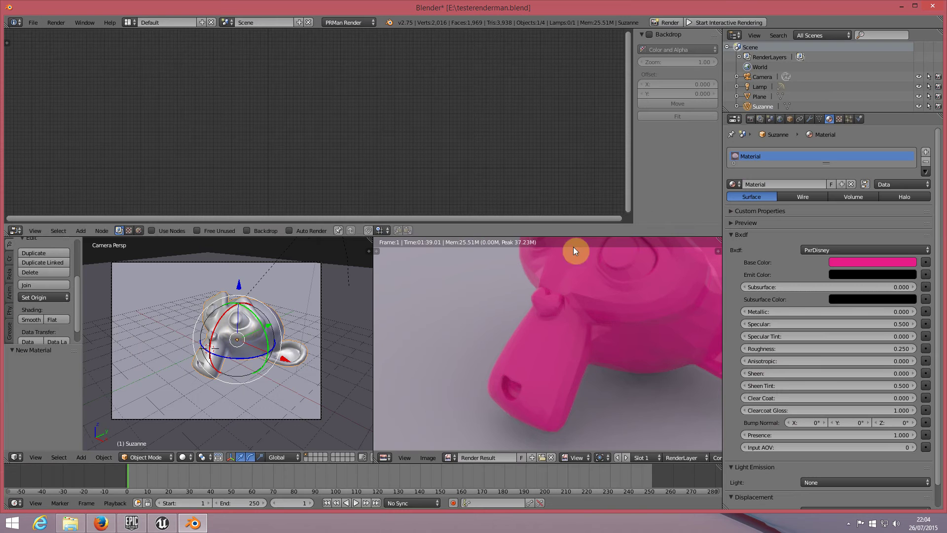
{"action": "scroll", "coordinate": [256, 329], "scroll_direction": "up", "scroll_amount": 3}
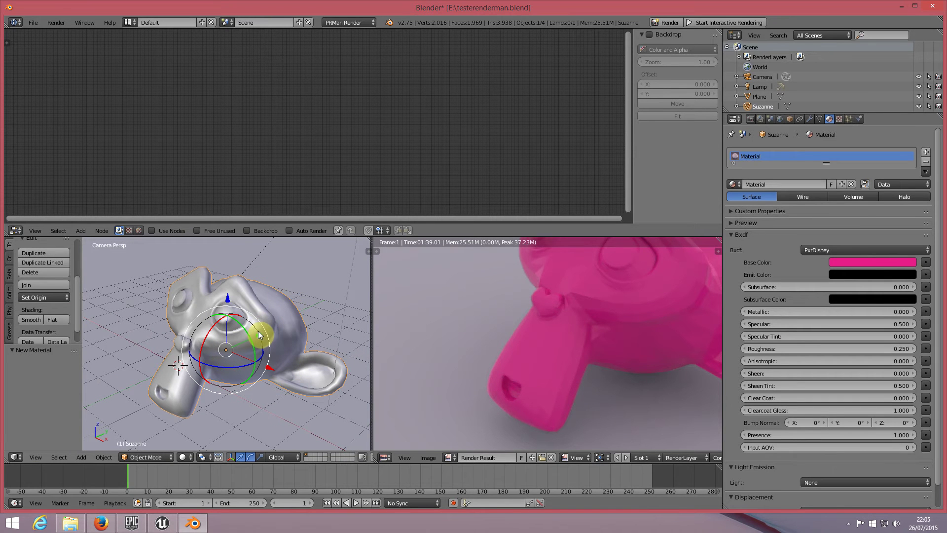
{"action": "left_click", "coordinate": [812, 119]}
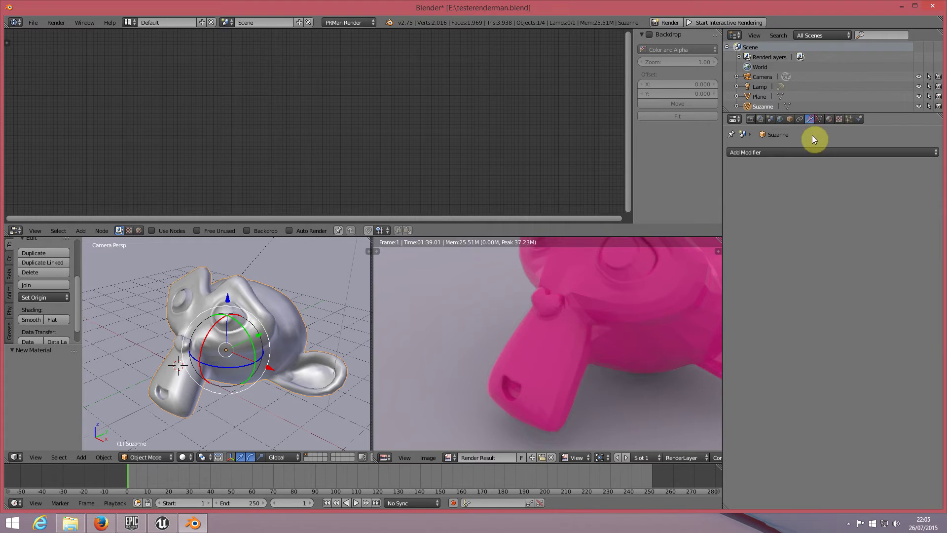
{"action": "left_click", "coordinate": [774, 151]}
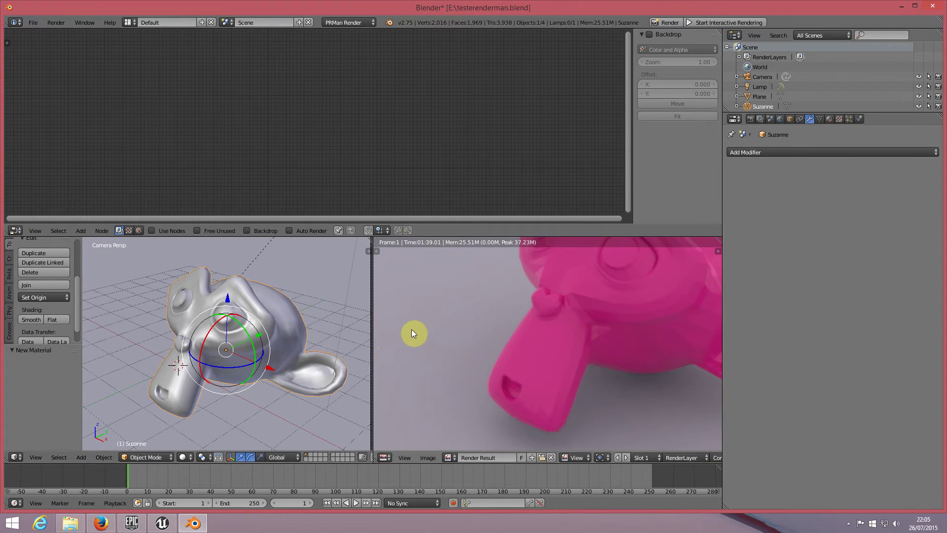
{"action": "key", "text": "shift+space"}
{"action": "scroll", "coordinate": [584, 188], "scroll_direction": "up", "scroll_amount": 3}
{"action": "scroll", "coordinate": [620, 144], "scroll_direction": "down", "scroll_amount": 2}
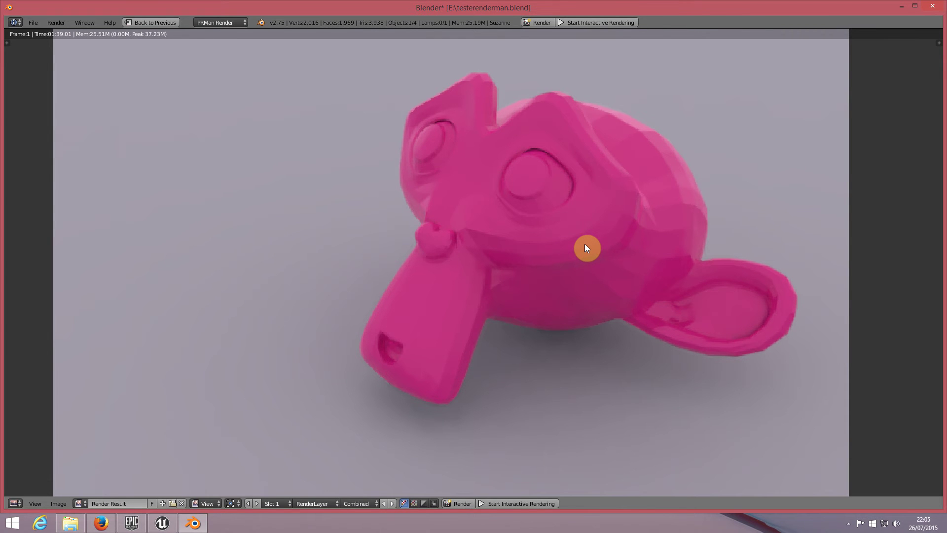
{"action": "key", "text": "Escape"}
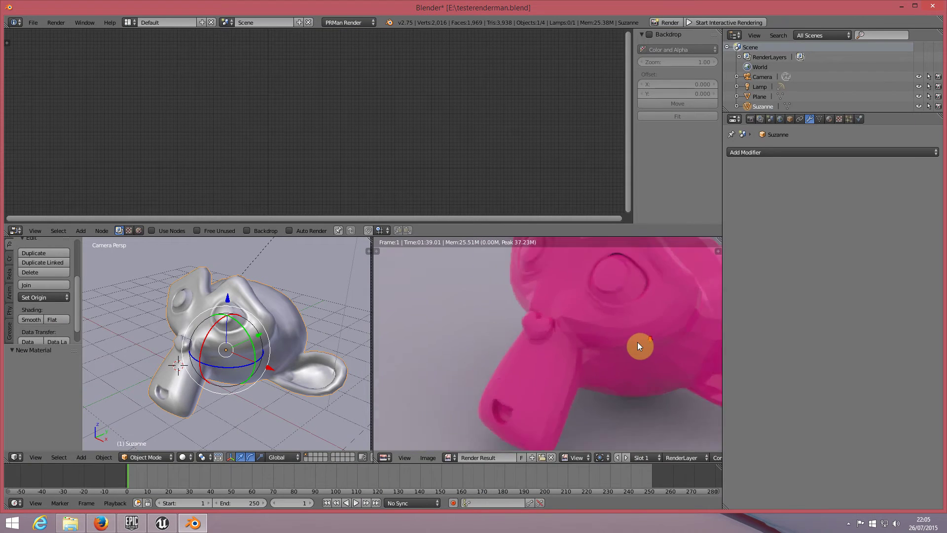
{"action": "scroll", "coordinate": [634, 318], "scroll_direction": "down", "scroll_amount": 2}
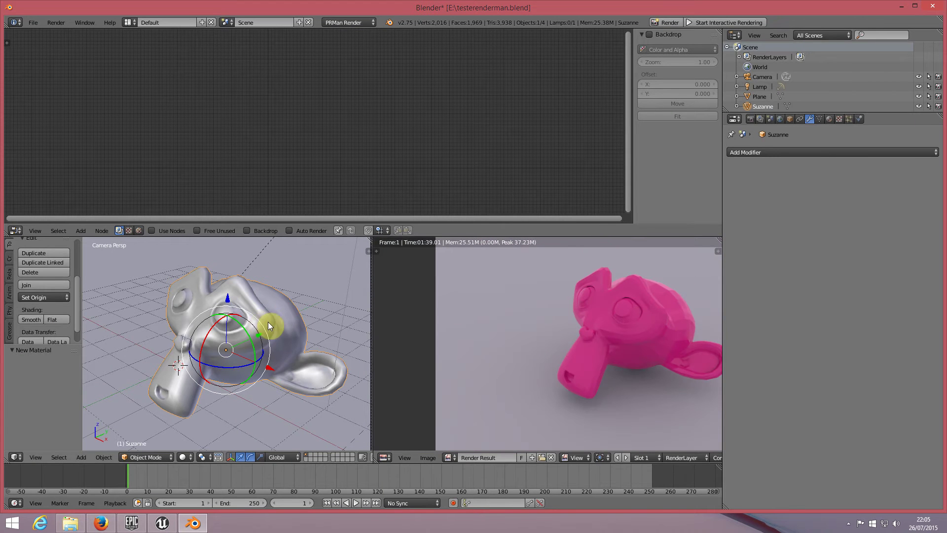
Enable Export Smooth Normals in Suzanne's mesh data Primitive Variables
{"action": "left_click", "coordinate": [820, 119]}
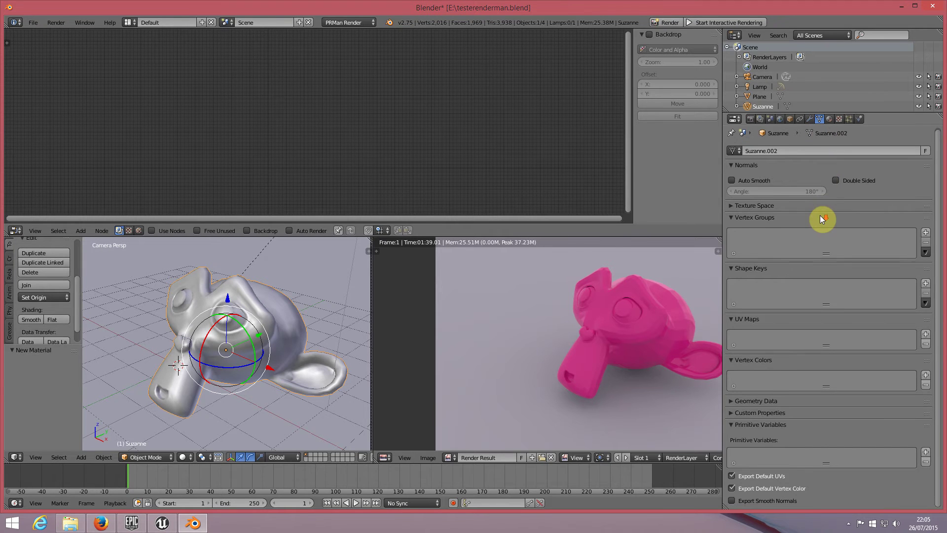
{"action": "left_click", "coordinate": [733, 500]}
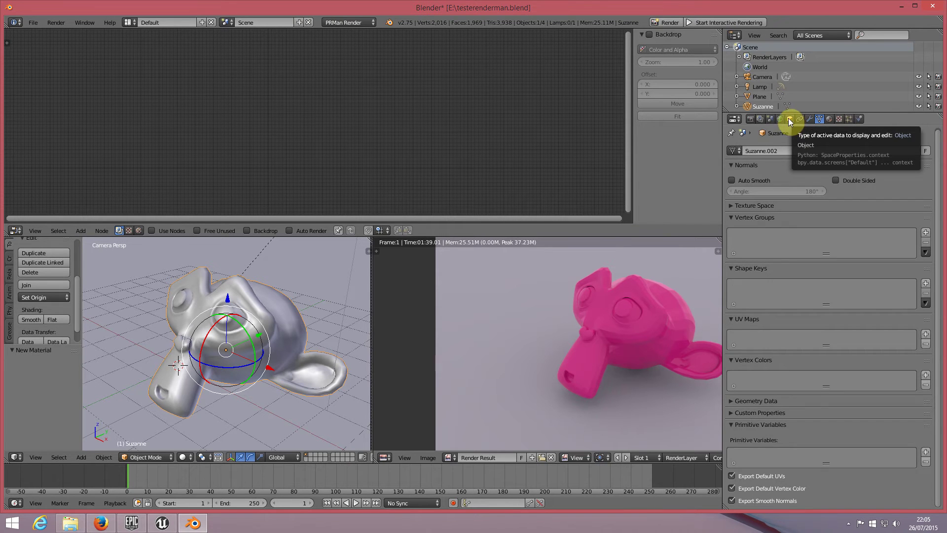
{"action": "left_click", "coordinate": [790, 120]}
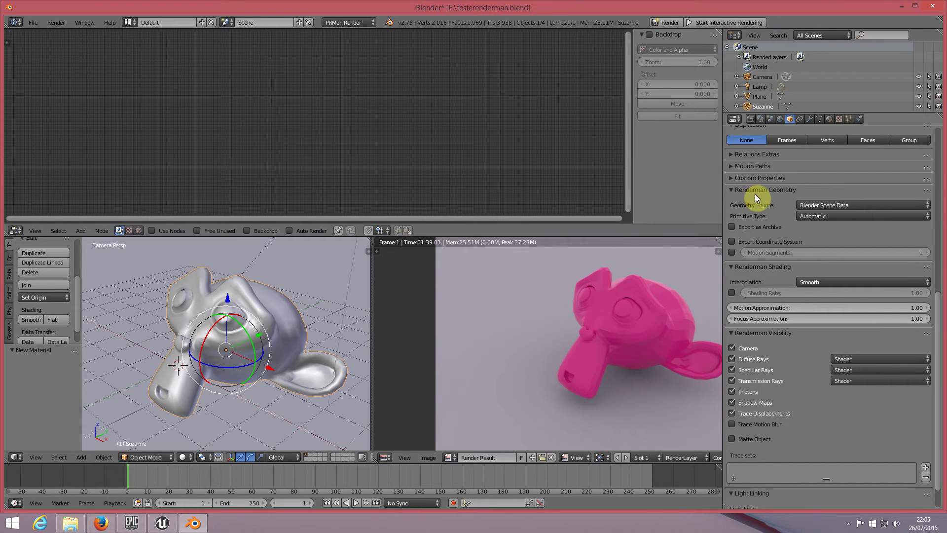
Set Suzanne's RenderMan Primitive Type to Subdivision Mesh and render the image again
{"action": "left_click", "coordinate": [733, 191]}
{"action": "left_click", "coordinate": [823, 217]}
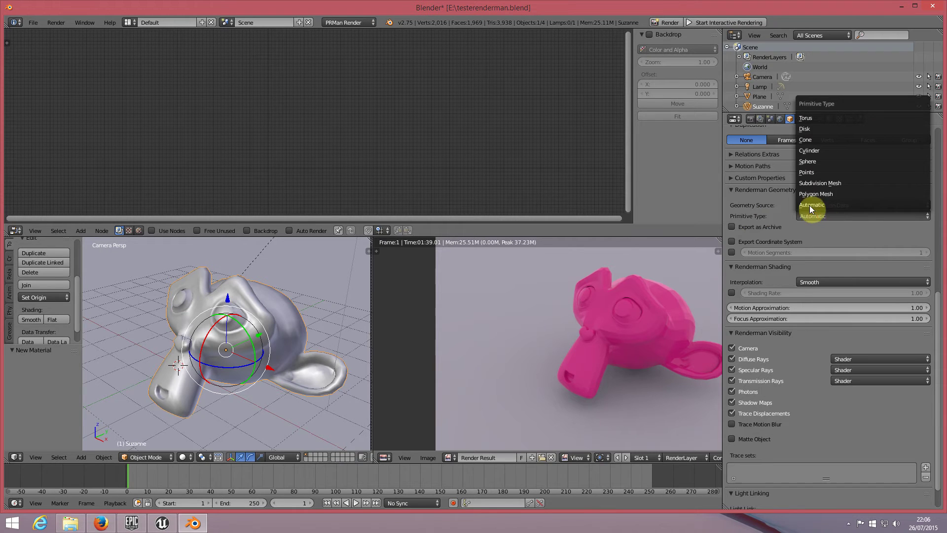
{"action": "left_click", "coordinate": [863, 184]}
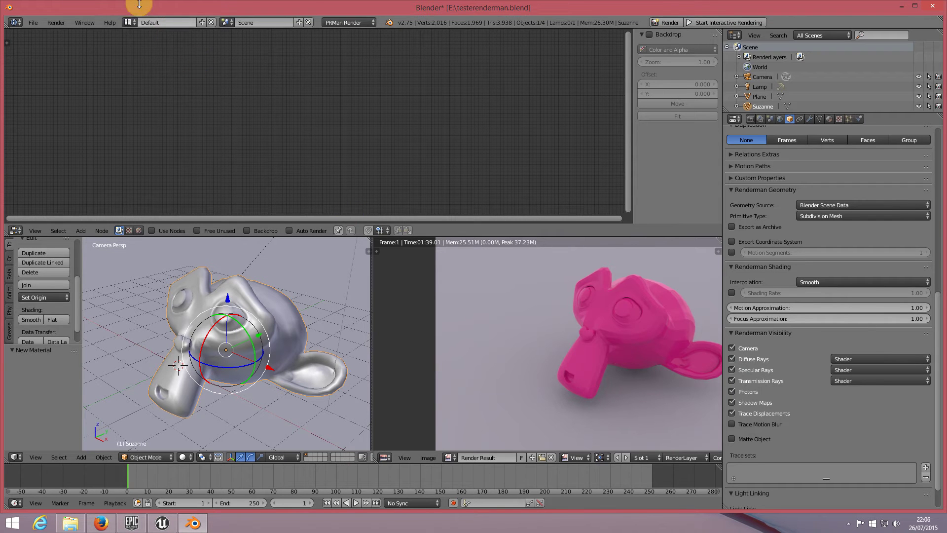
{"action": "left_click", "coordinate": [54, 22]}
{"action": "left_click", "coordinate": [81, 35]}
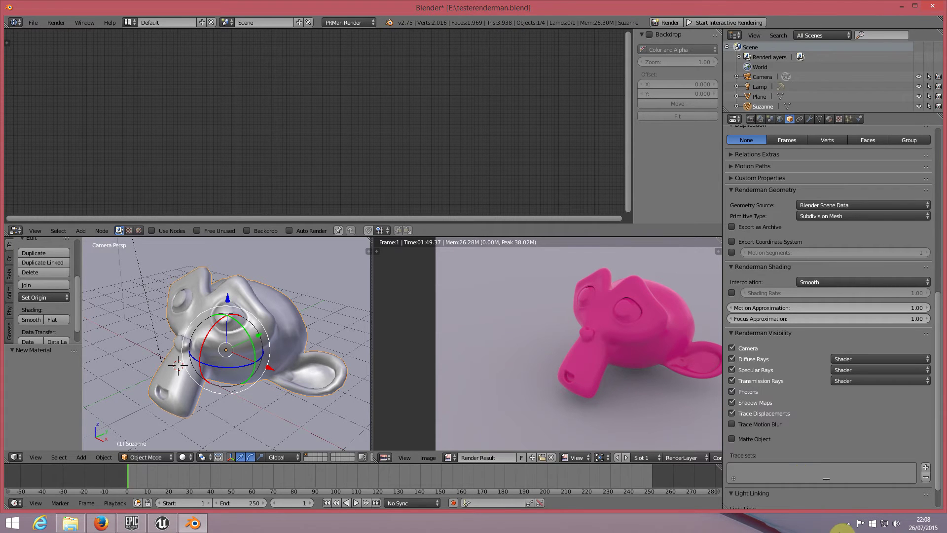
Dismiss the tray popup, maximise the Render Result and centre the smooth Suzanne render
{"action": "left_click", "coordinate": [850, 523]}
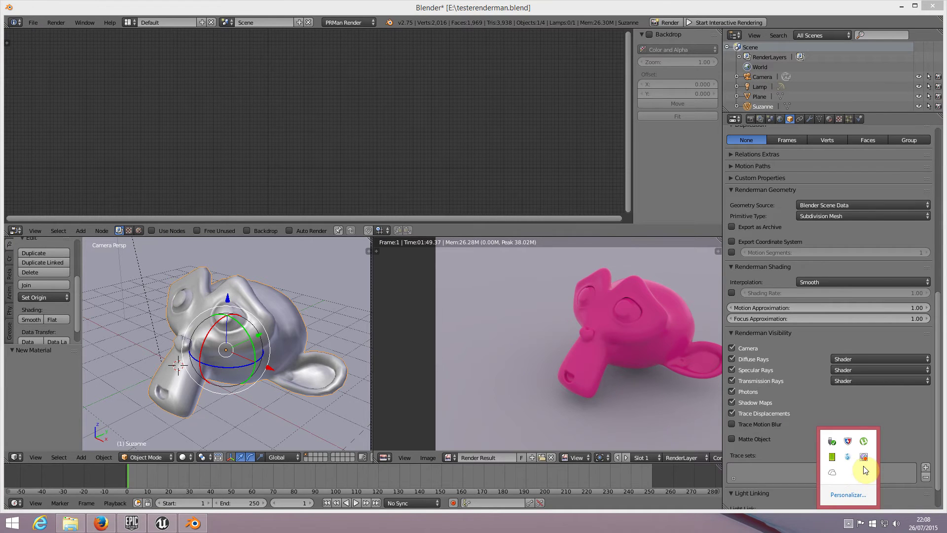
{"action": "left_click", "coordinate": [625, 342]}
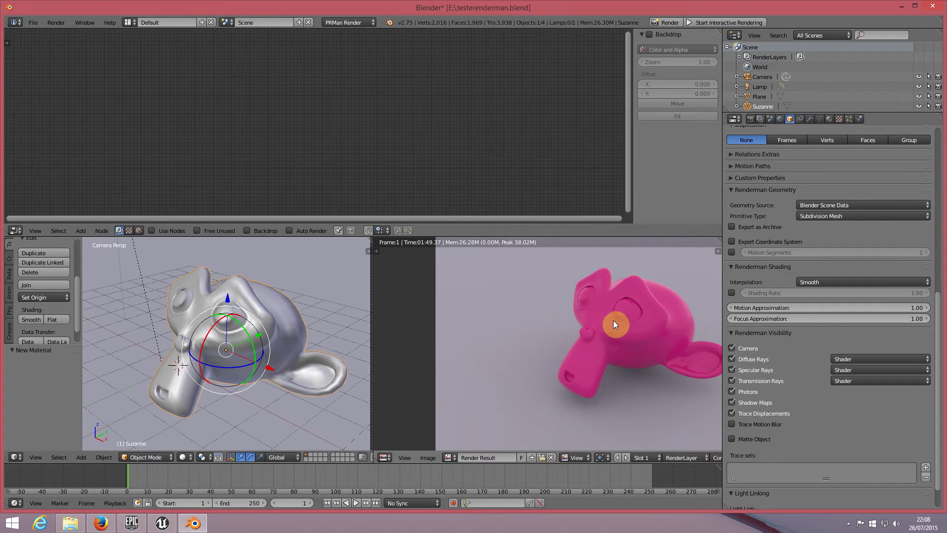
{"action": "key", "text": "shift+space"}
{"action": "scroll", "coordinate": [493, 236], "scroll_direction": "up", "scroll_amount": 5}
{"action": "scroll", "coordinate": [677, 268], "scroll_direction": "down", "scroll_amount": 2}
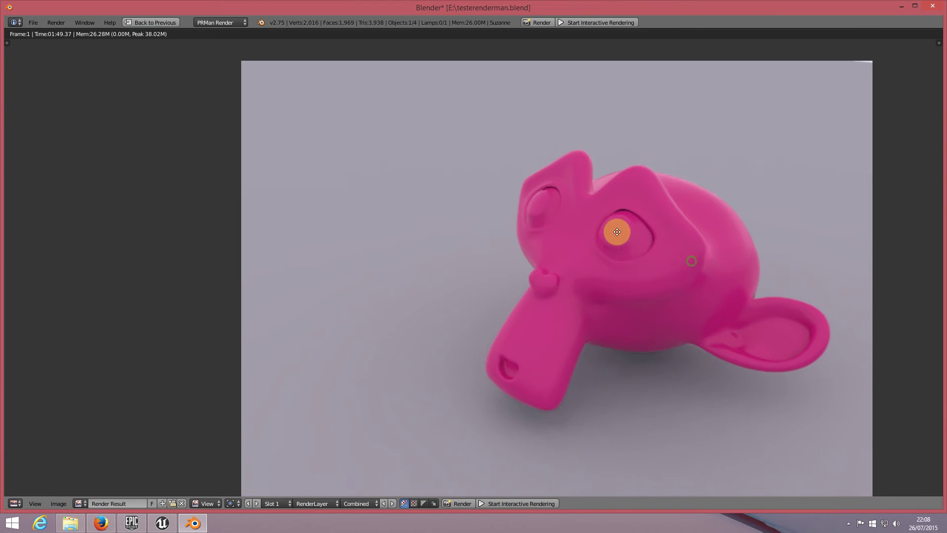
{"action": "middle_click_drag", "start_coordinate": [677, 268], "coordinate": [500, 233]}
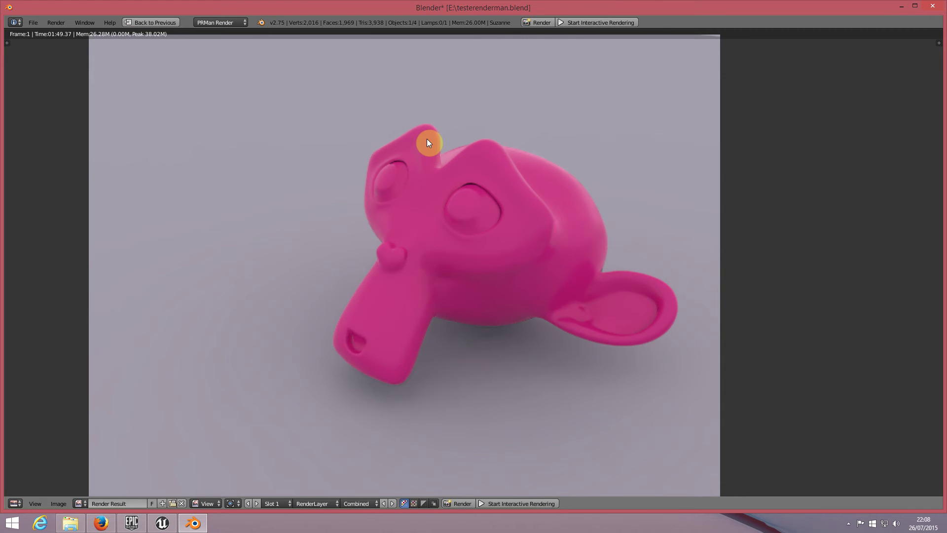
Restore the normal layout and return to Suzanne's mesh data settings
{"action": "key", "text": "Escape"}
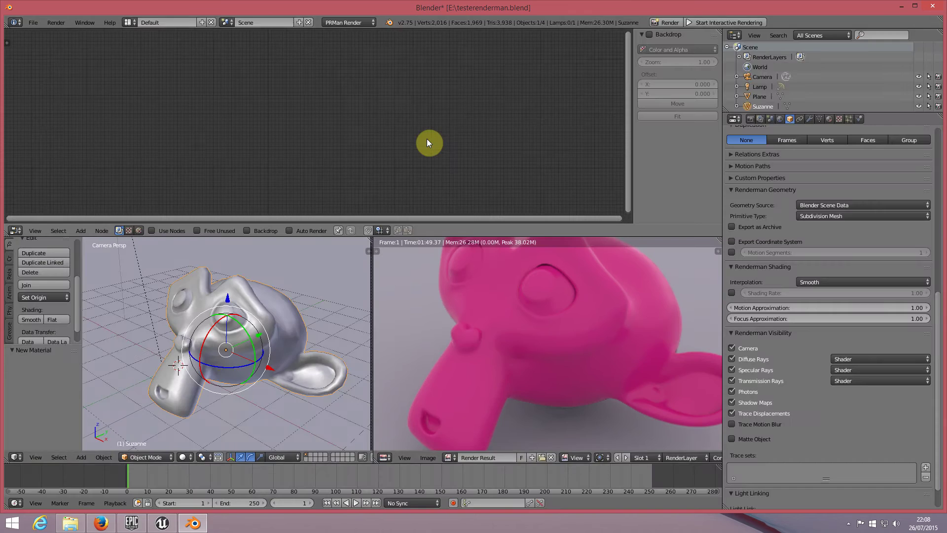
{"action": "scroll", "coordinate": [564, 368], "scroll_direction": "down", "scroll_amount": 1}
{"action": "scroll", "coordinate": [576, 366], "scroll_direction": "down", "scroll_amount": 2}
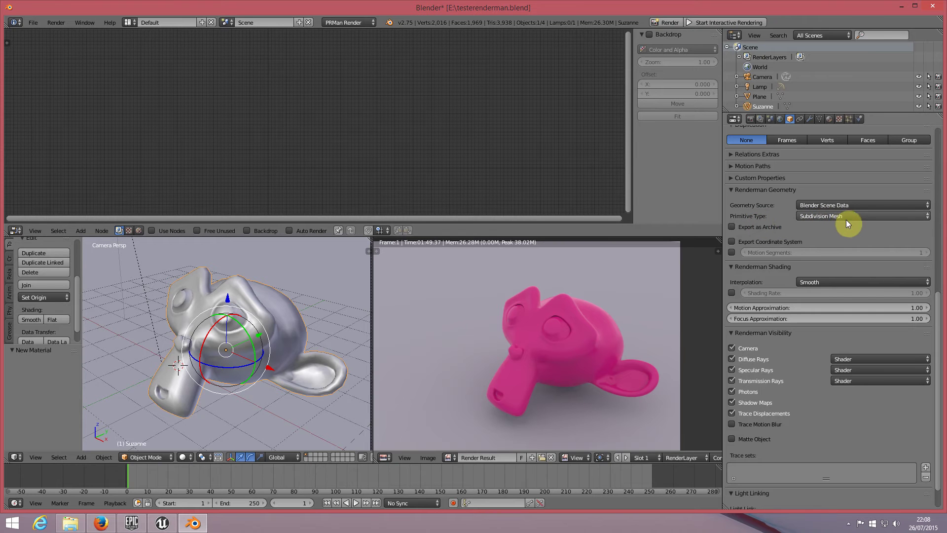
{"action": "left_click", "coordinate": [819, 119]}
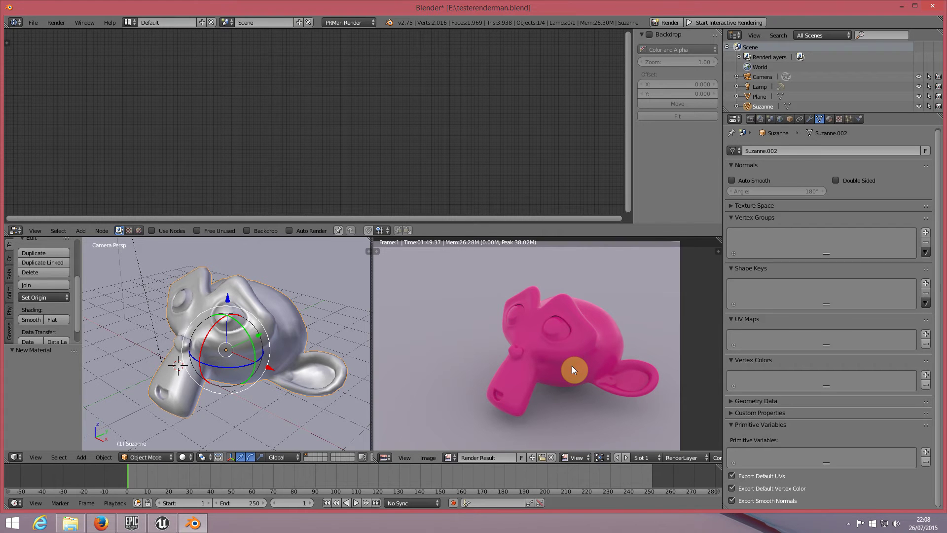
{"action": "key", "text": "ctrl+Up"}
{"action": "scroll", "coordinate": [537, 216], "scroll_direction": "up", "scroll_amount": 3}
{"action": "scroll", "coordinate": [513, 288], "scroll_direction": "down", "scroll_amount": 2}
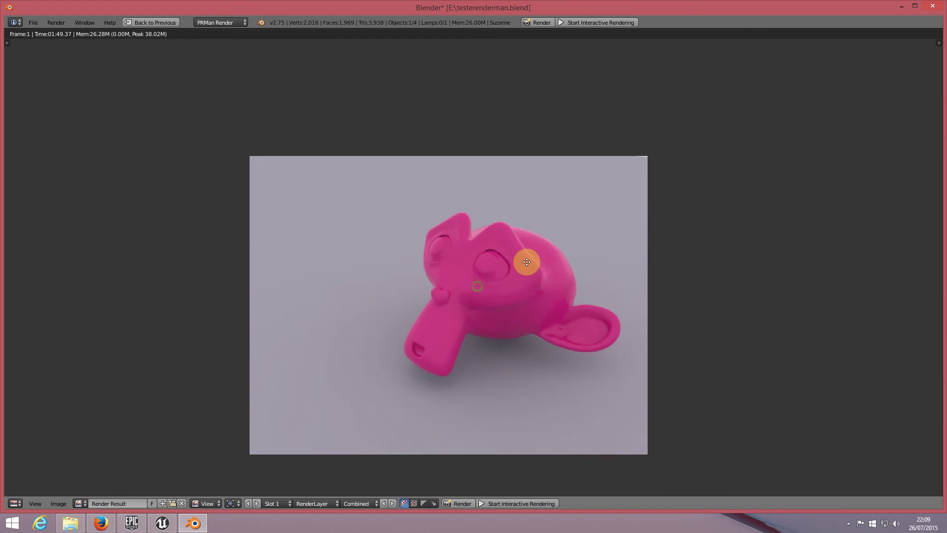
{"action": "scroll", "coordinate": [520, 247], "scroll_direction": "up", "scroll_amount": 2}
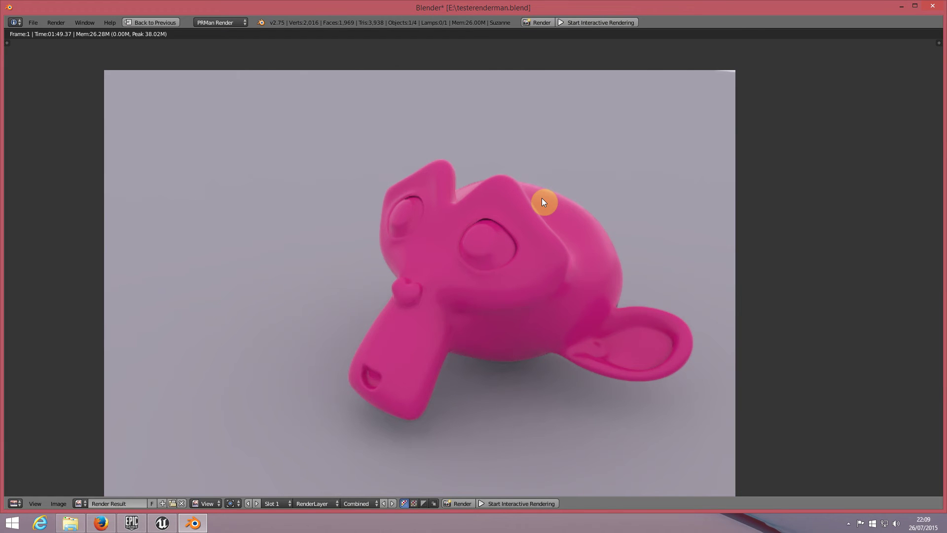
{"action": "key", "text": "ctrl+Up"}
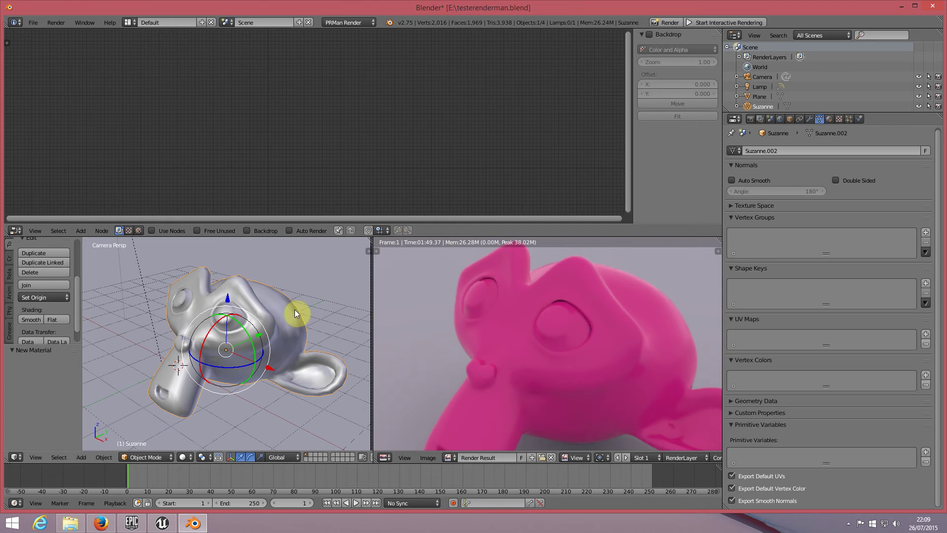
Inspect the PxrDisney material's Bxdf types and Base Color pattern options
{"action": "left_click", "coordinate": [831, 119]}
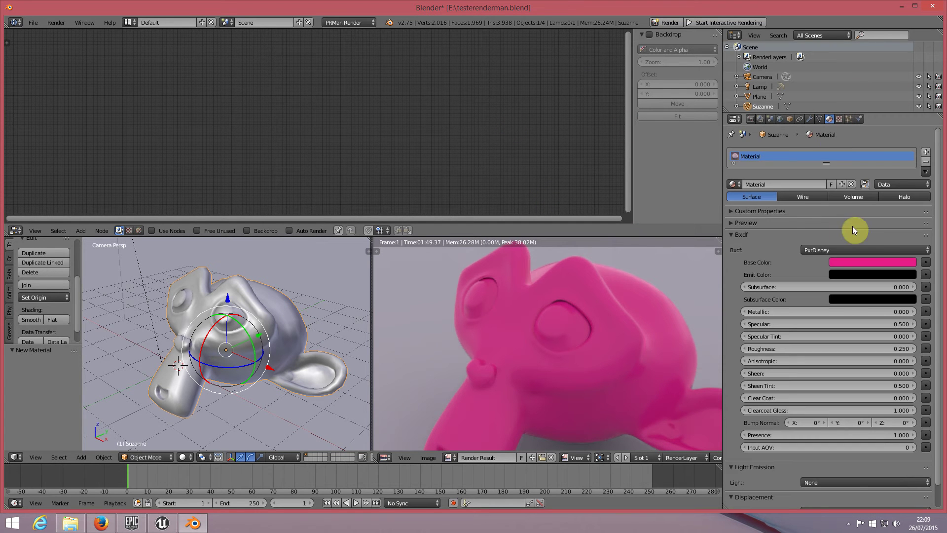
{"action": "left_click", "coordinate": [861, 249]}
{"action": "left_click", "coordinate": [925, 262]}
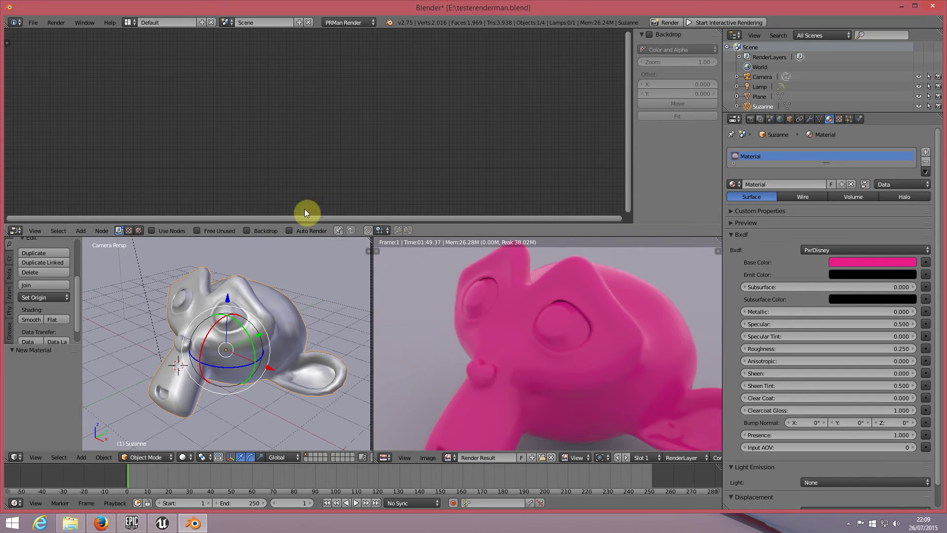
Show Suzanne's material nodes in the node editor as a Renderman Pattern Graph
{"action": "scroll", "coordinate": [579, 413], "scroll_direction": "down", "scroll_amount": 2}
{"action": "scroll", "coordinate": [580, 413], "scroll_direction": "down", "scroll_amount": 1}
{"action": "middle_click_drag", "start_coordinate": [579, 413], "coordinate": [581, 380]}
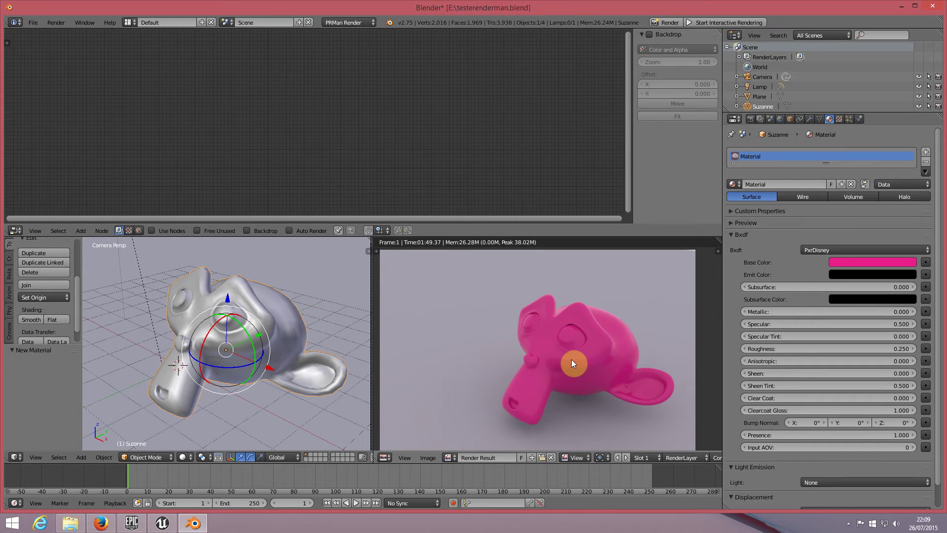
{"action": "left_click", "coordinate": [139, 230]}
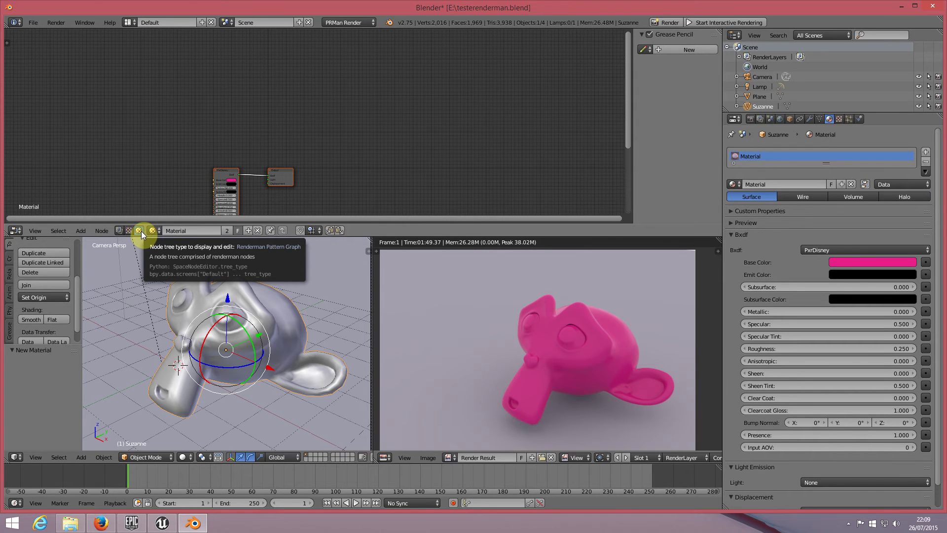
Zoom and pan the node editor to frame the PxrDisney and Output nodes
{"action": "scroll", "coordinate": [221, 171], "scroll_direction": "up", "scroll_amount": 1}
{"action": "scroll", "coordinate": [226, 143], "scroll_direction": "up", "scroll_amount": 1}
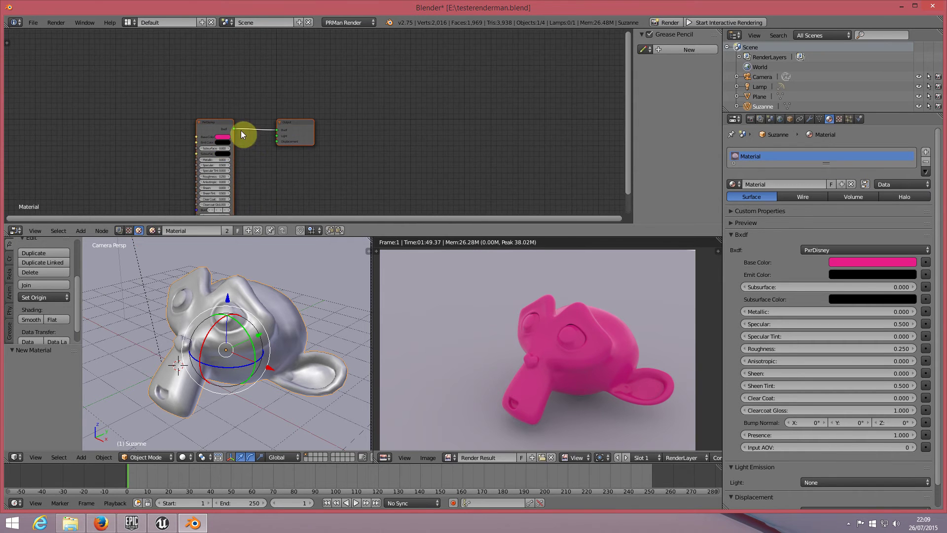
{"action": "middle_click_drag", "start_coordinate": [243, 133], "coordinate": [239, 85]}
{"action": "scroll", "coordinate": [232, 82], "scroll_direction": "up", "scroll_amount": 1}
{"action": "scroll", "coordinate": [229, 79], "scroll_direction": "up", "scroll_amount": 1}
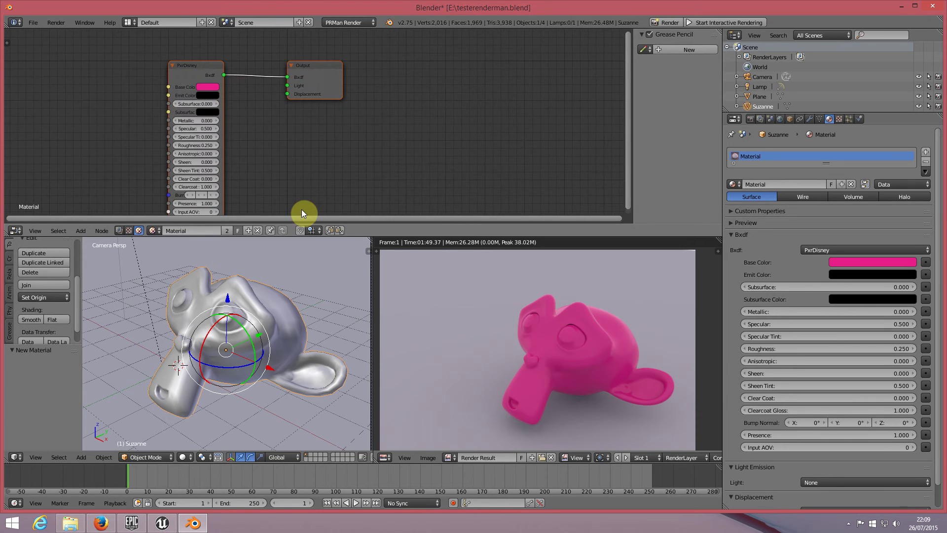
{"action": "scroll", "coordinate": [301, 209], "scroll_direction": "up", "scroll_amount": 2}
{"action": "scroll", "coordinate": [250, 117], "scroll_direction": "down", "scroll_amount": 1}
{"action": "scroll", "coordinate": [232, 49], "scroll_direction": "down", "scroll_amount": 2}
{"action": "middle_click_drag", "start_coordinate": [232, 48], "coordinate": [251, 88]}
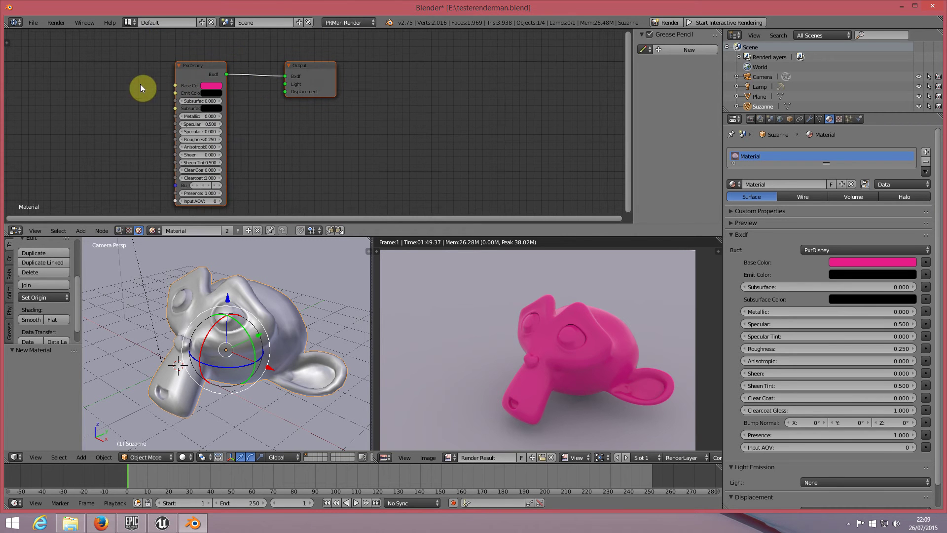
Show the node tool shelf with the PRMan Output and Patterns node lists
{"action": "key", "text": "t"}
{"action": "left_click", "coordinate": [10, 88]}
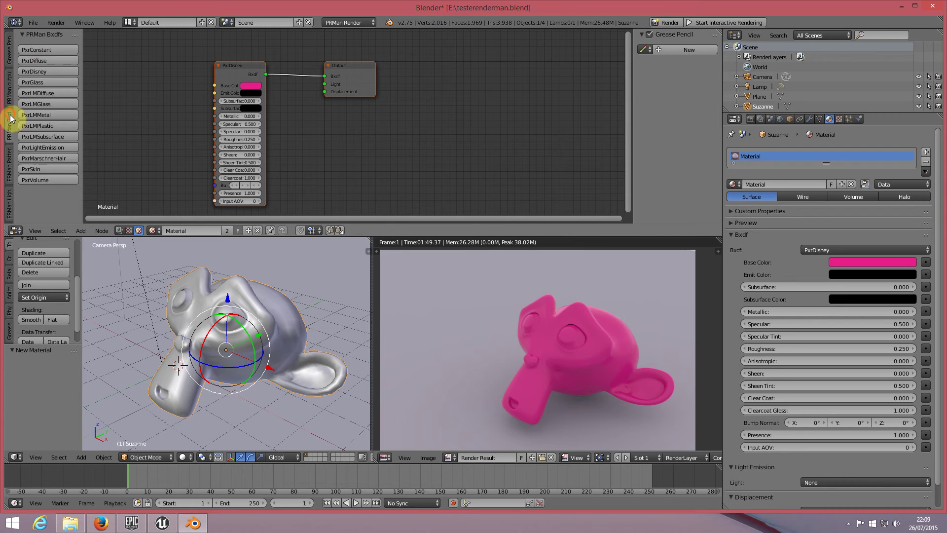
{"action": "left_click", "coordinate": [10, 176]}
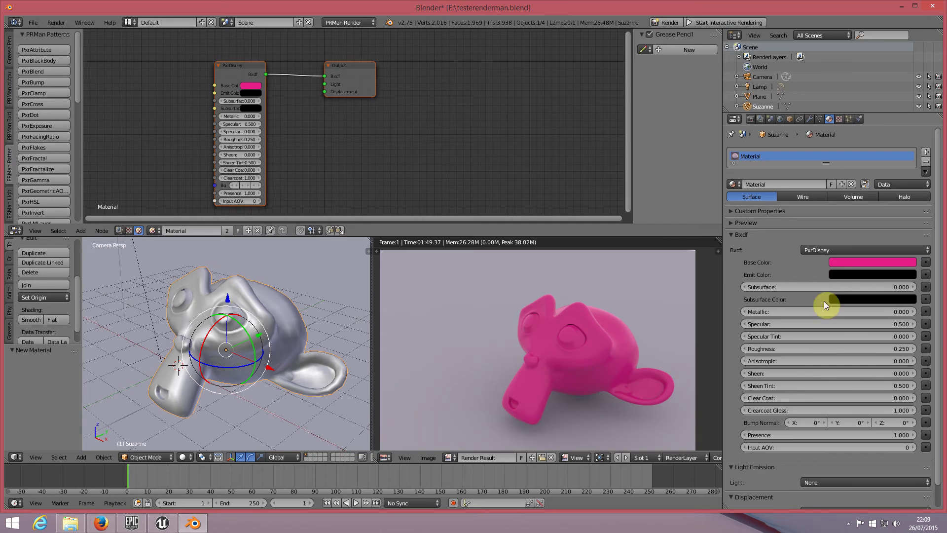
{"action": "key", "text": "n"}
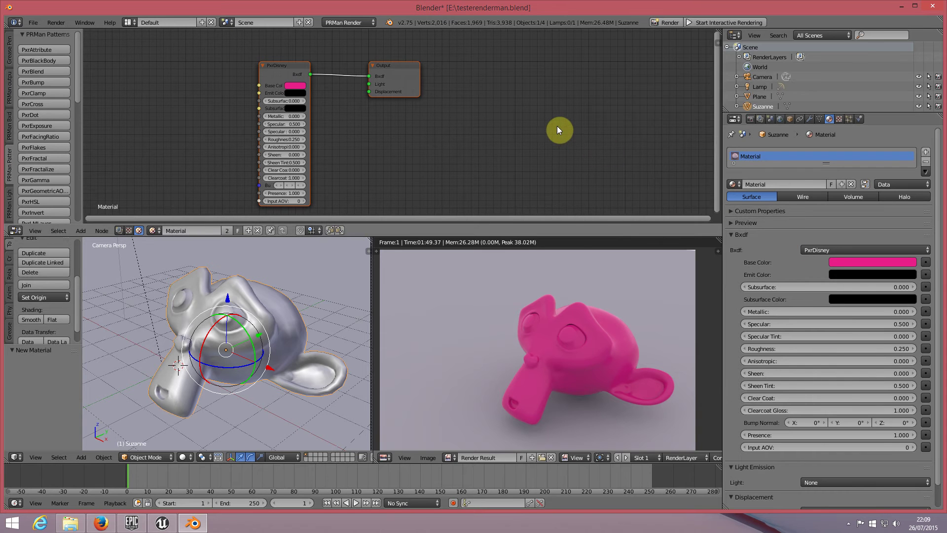
{"action": "key", "text": "n"}
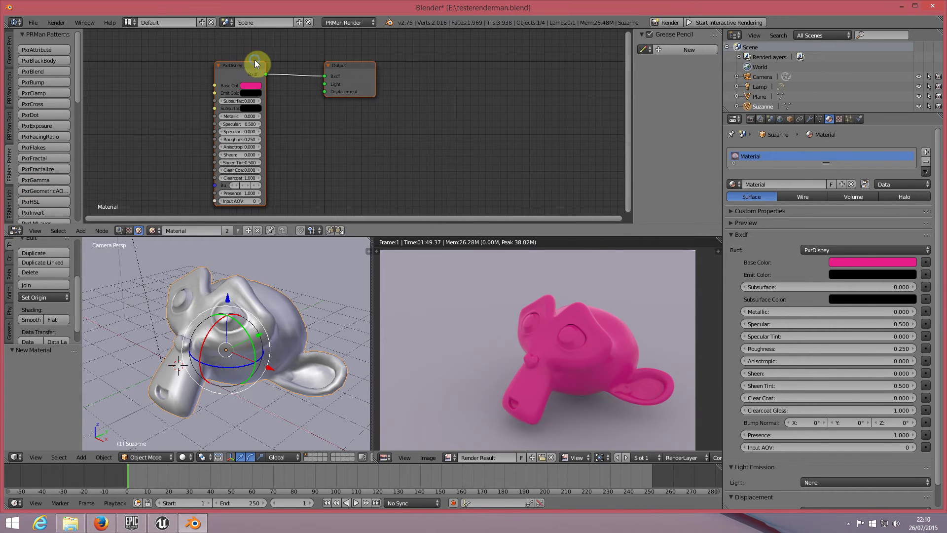
Select the PxrDisney node, then move the Output node down and to its right
{"action": "left_click", "coordinate": [254, 61]}
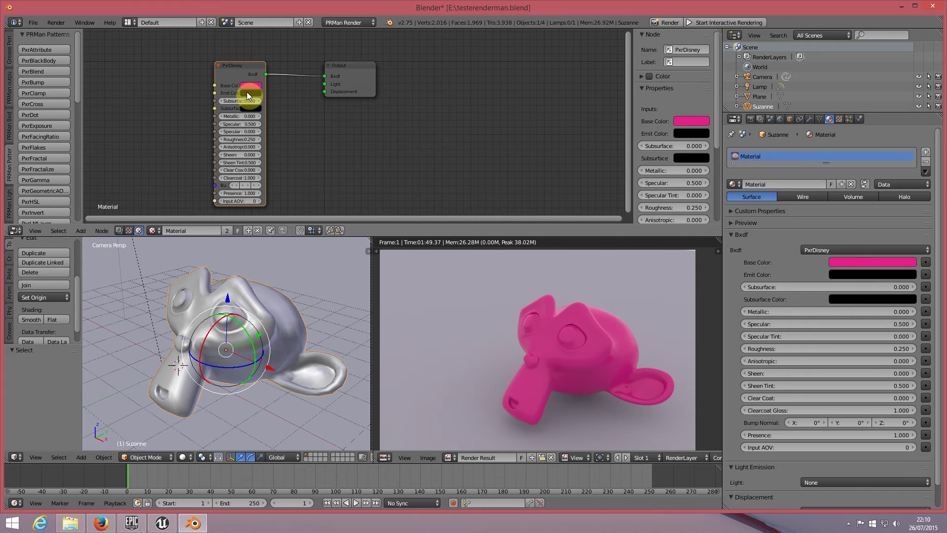
{"action": "scroll", "coordinate": [711, 108], "scroll_direction": "down", "scroll_amount": 3}
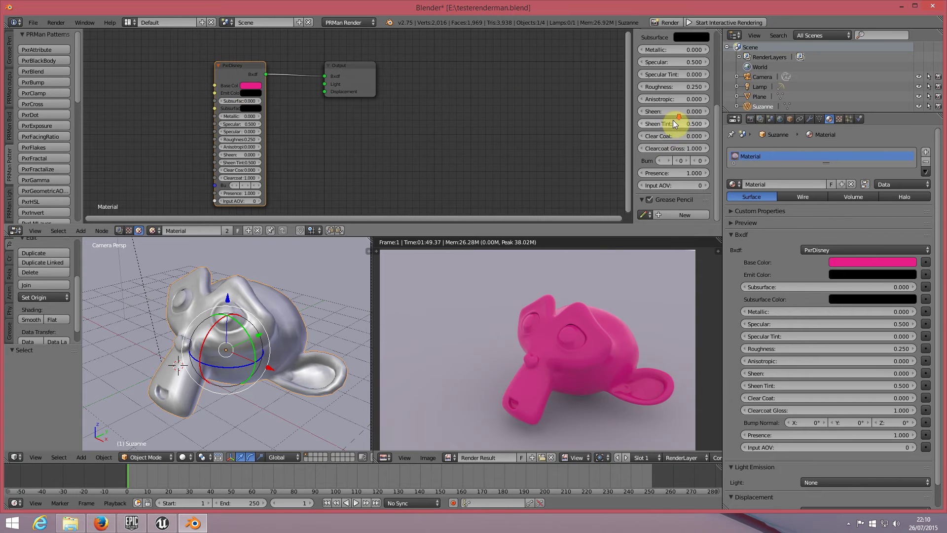
{"action": "scroll", "coordinate": [672, 163], "scroll_direction": "up", "scroll_amount": 2}
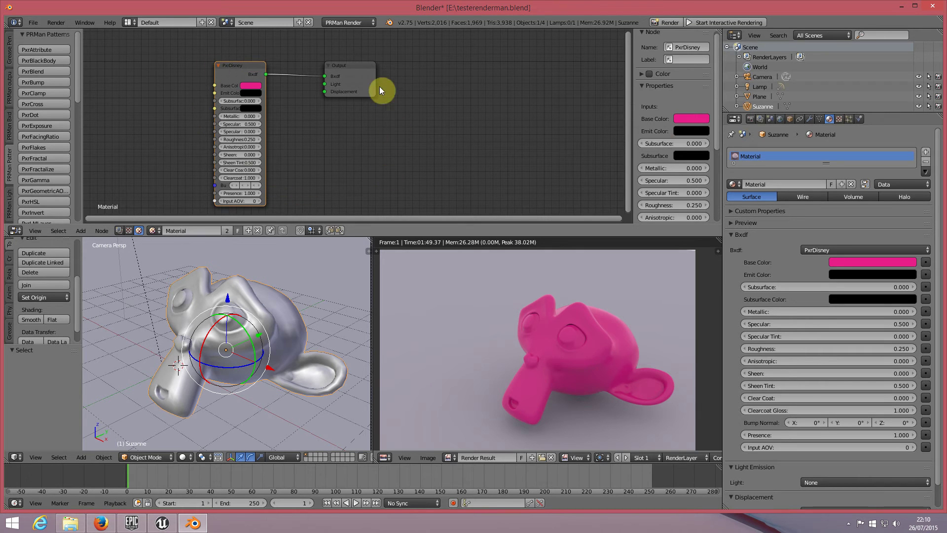
{"action": "mouse_move", "coordinate": [356, 64]}
{"action": "left_mouse_down"}
{"action": "mouse_move", "coordinate": [457, 82]}
{"action": "mouse_move", "coordinate": [380, 129]}
{"action": "left_mouse_up"}
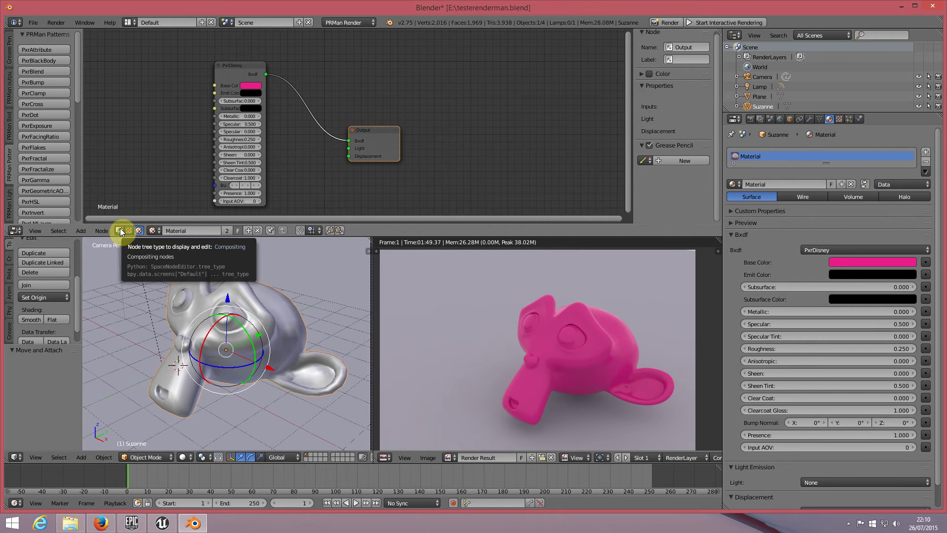
Switch the node editor to Compositing with Use Nodes and Backdrop enabled
{"action": "left_click", "coordinate": [119, 230]}
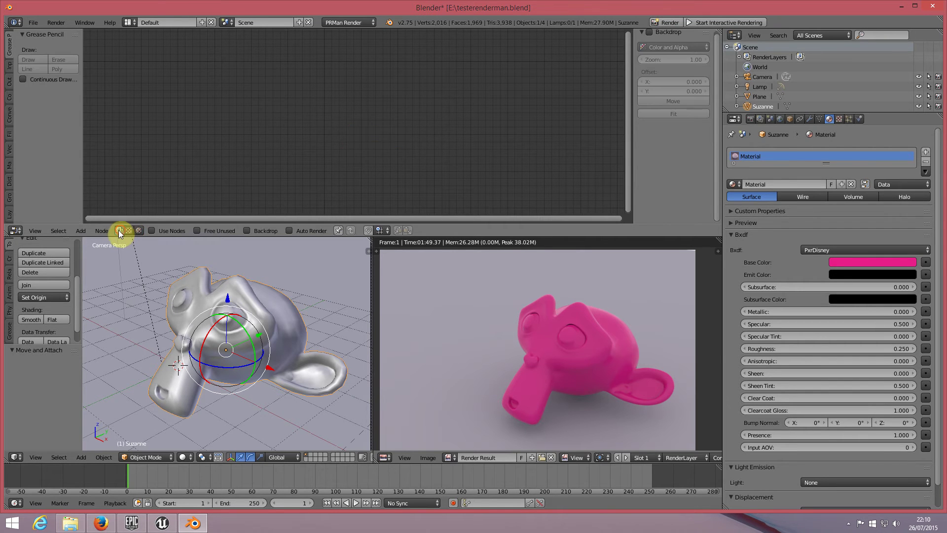
{"action": "left_click", "coordinate": [152, 231]}
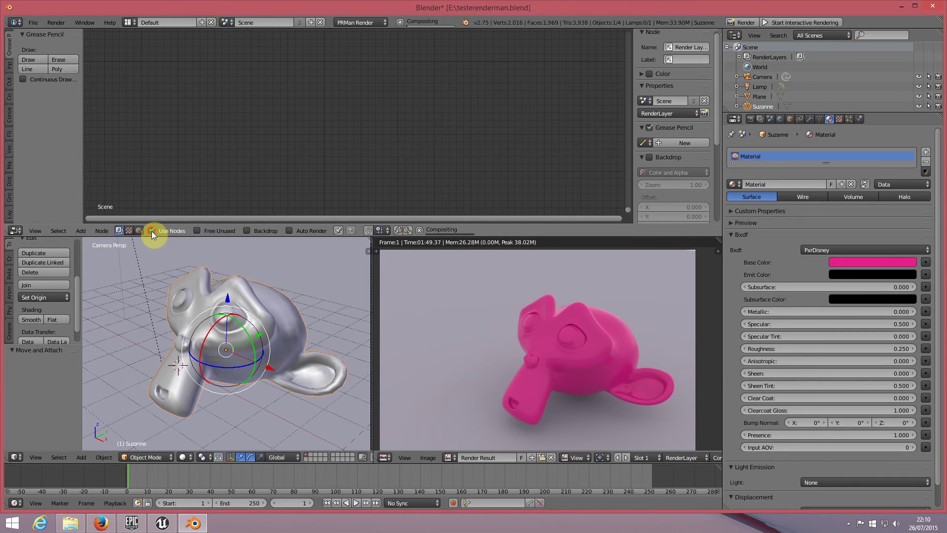
{"action": "left_click", "coordinate": [249, 231]}
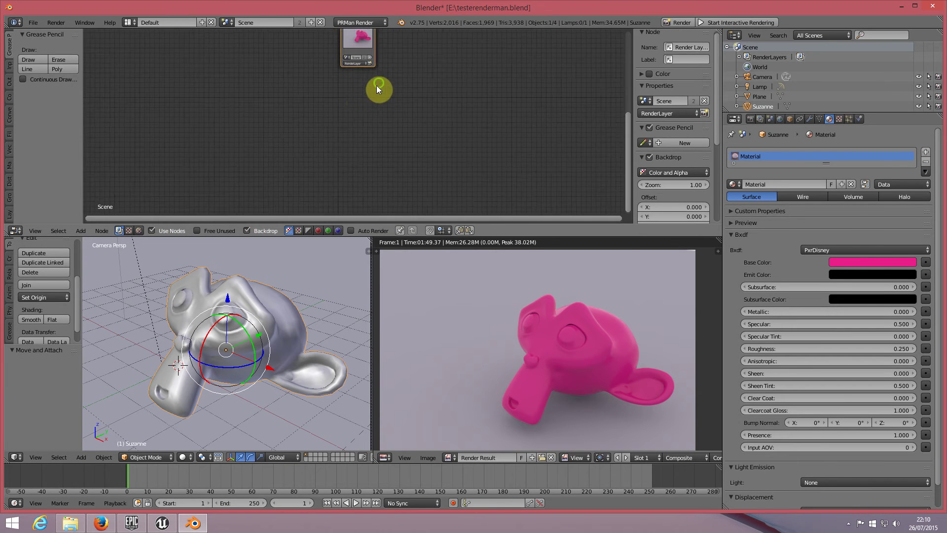
{"action": "mouse_move", "coordinate": [377, 85]}
{"action": "middle_mouse_down"}
{"action": "mouse_move", "coordinate": [245, 182]}
{"action": "mouse_move", "coordinate": [229, 213]}
{"action": "middle_mouse_up"}
Arrange the Render Layers and Composite nodes and maximize the node editor
{"action": "left_click_drag", "start_coordinate": [294, 110], "coordinate": [352, 84]}
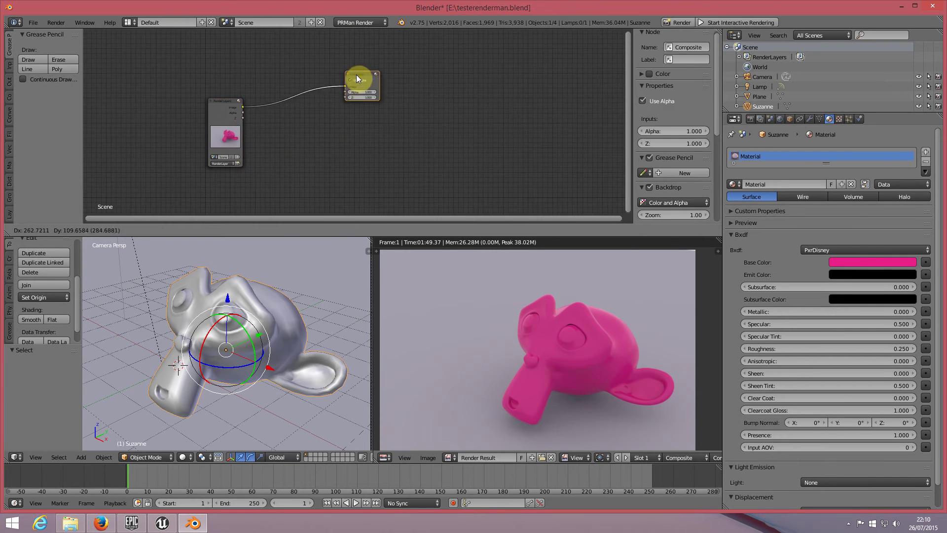
{"action": "left_click", "coordinate": [218, 122]}
{"action": "scroll", "coordinate": [268, 101], "scroll_direction": "up", "scroll_amount": 2}
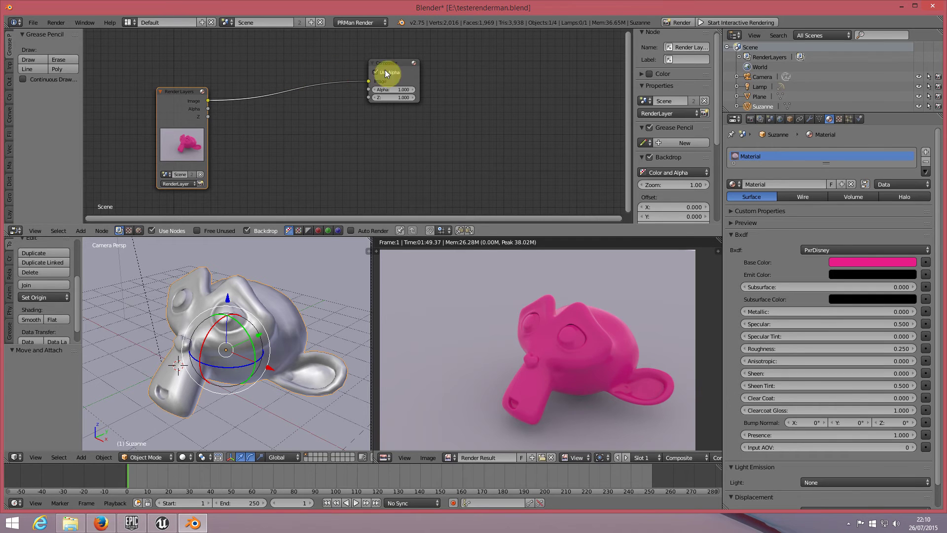
{"action": "left_click_drag", "start_coordinate": [392, 69], "coordinate": [411, 71]}
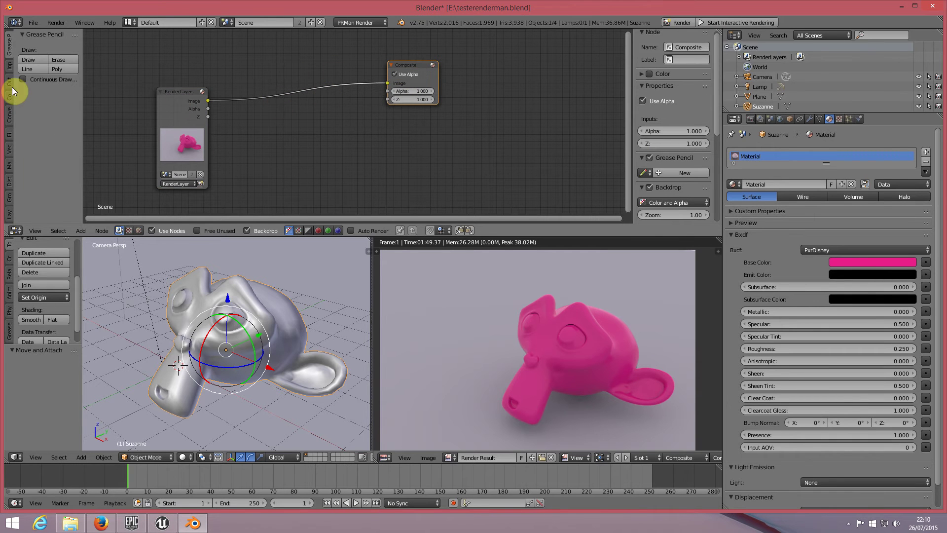
{"action": "left_click", "coordinate": [12, 68]}
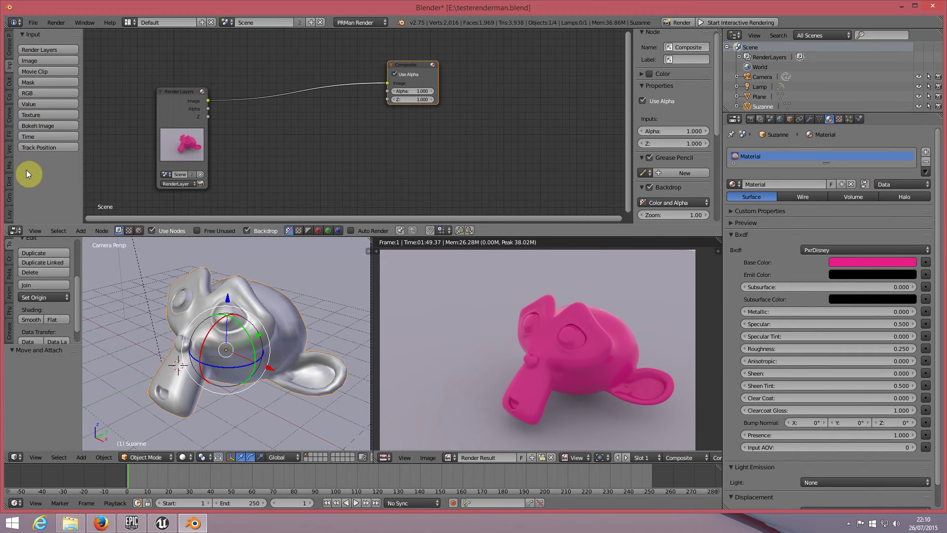
{"action": "left_click", "coordinate": [10, 83]}
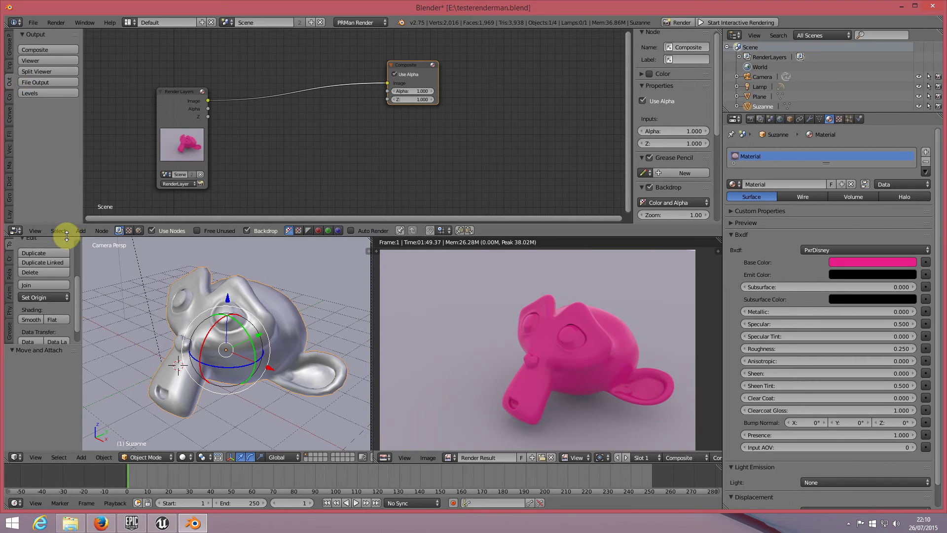
{"action": "key", "text": "shift+space"}
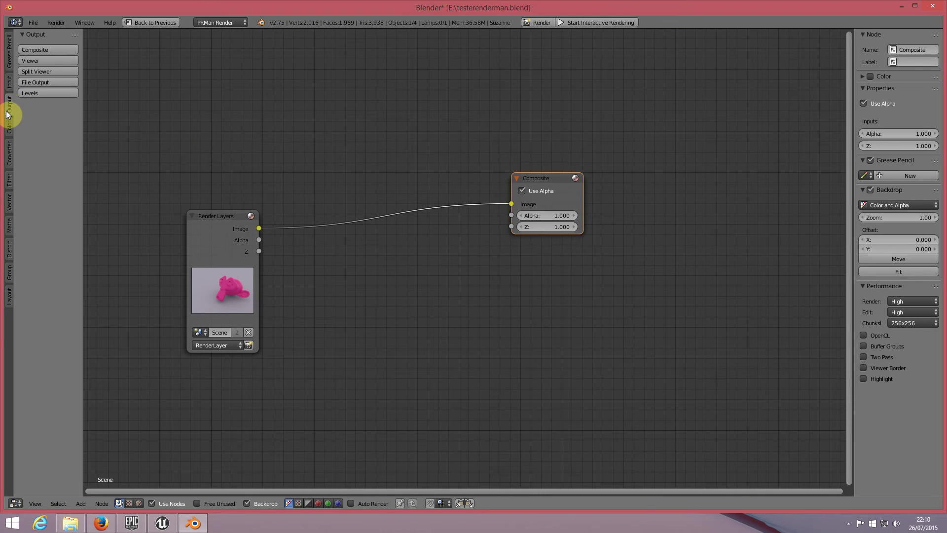
Add an Output > Viewer node below the Composite node
{"action": "left_click", "coordinate": [34, 62]}
{"action": "left_click", "coordinate": [462, 308]}
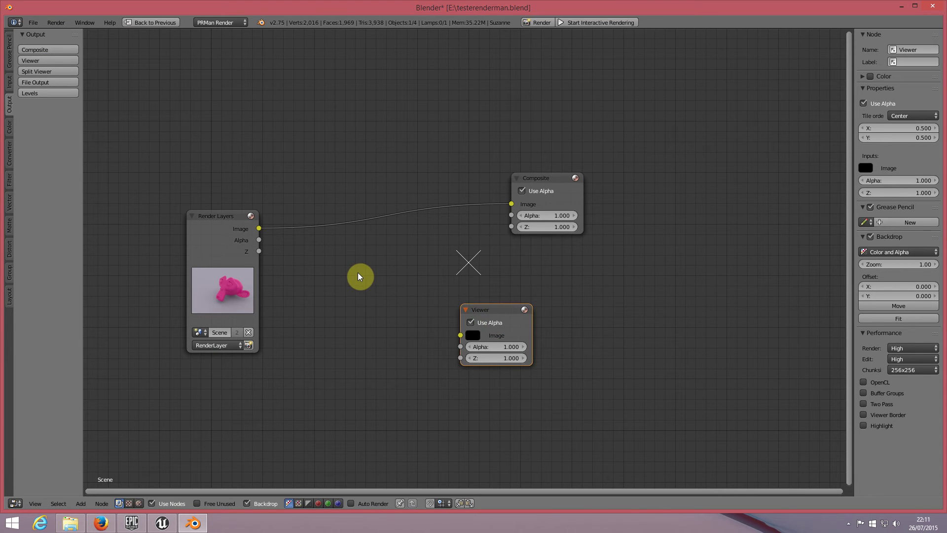
{"action": "key", "text": "space"}
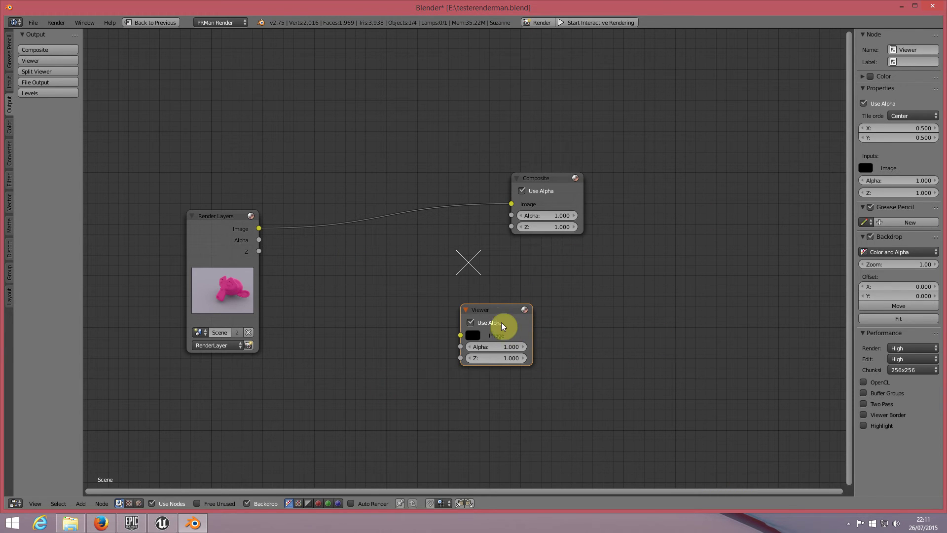
{"action": "left_click_drag", "start_coordinate": [488, 311], "coordinate": [482, 311]}
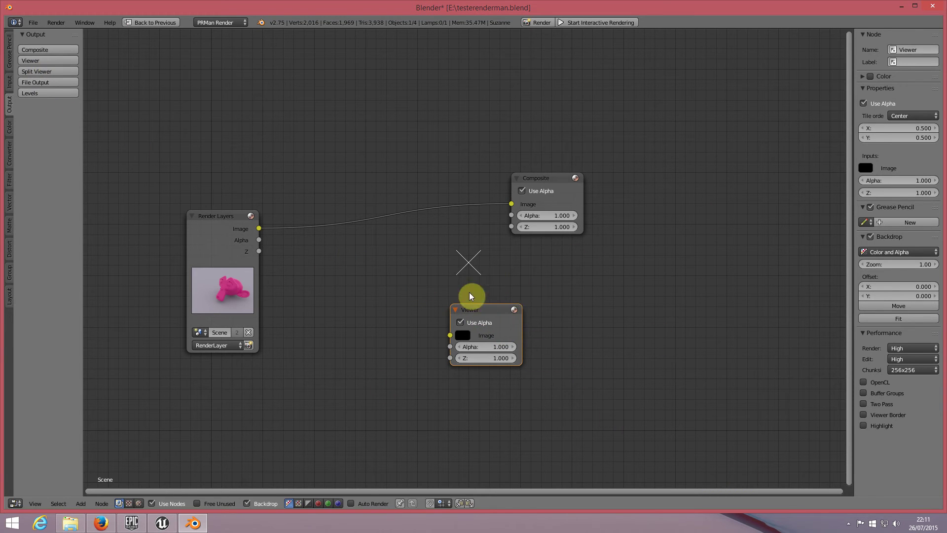
{"action": "left_click", "coordinate": [476, 312]}
{"action": "key", "text": "ctrl+z"}
Link the Render Layers Image to the Viewer, moving Composite and Viewer to the right
{"action": "mouse_move", "coordinate": [259, 228]}
{"action": "left_mouse_down"}
{"action": "mouse_move", "coordinate": [317, 199]}
{"action": "mouse_move", "coordinate": [259, 228]}
{"action": "mouse_move", "coordinate": [303, 270]}
{"action": "left_mouse_up"}
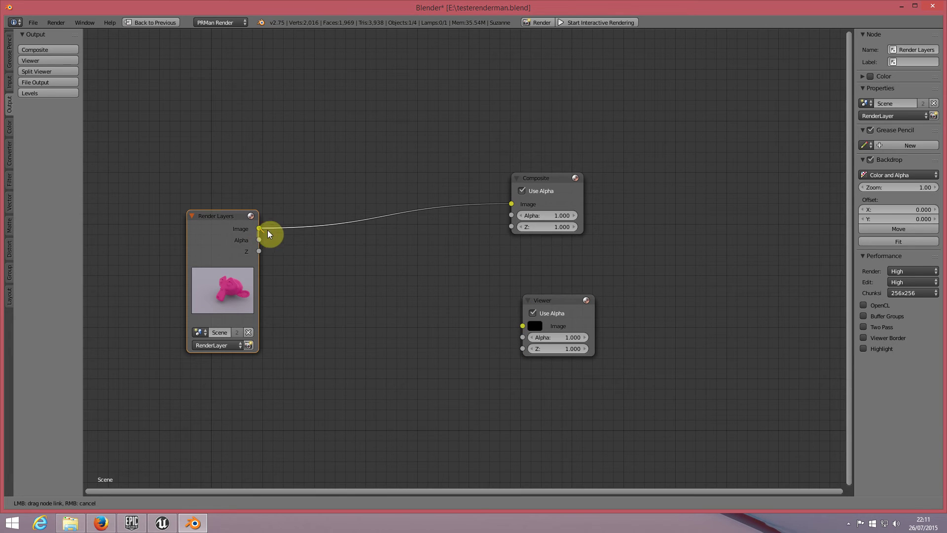
{"action": "left_click_drag", "start_coordinate": [289, 250], "coordinate": [522, 327]}
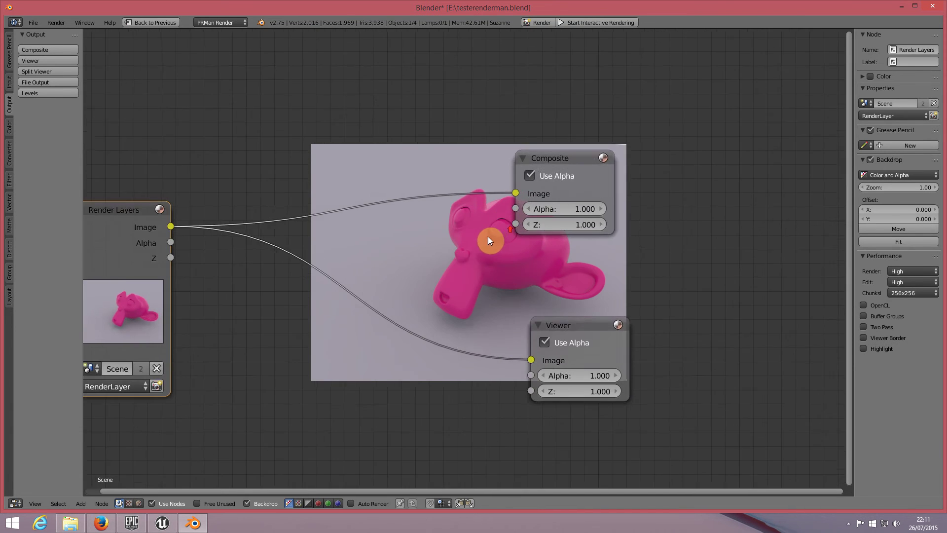
{"action": "middle_click_drag", "start_coordinate": [488, 236], "coordinate": [483, 250]}
{"action": "left_click_drag", "start_coordinate": [518, 183], "coordinate": [671, 160]}
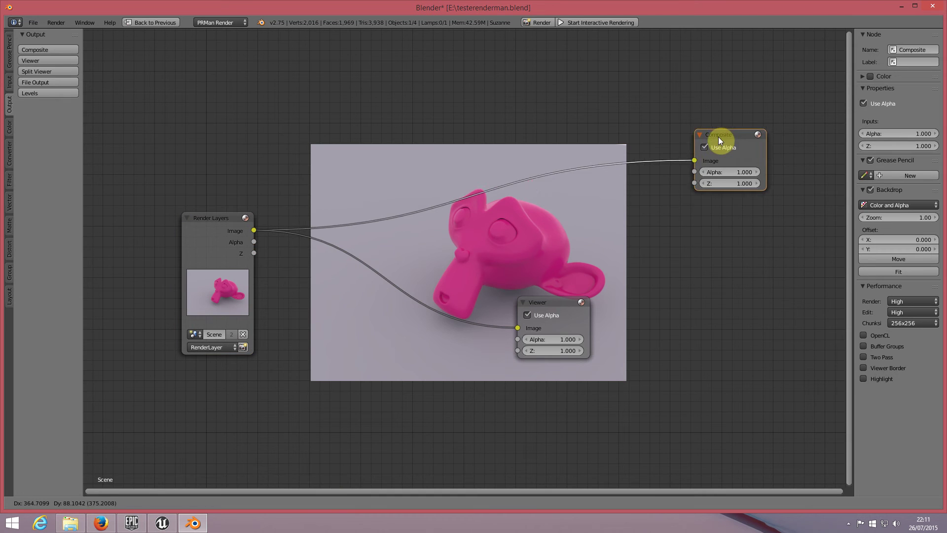
{"action": "mouse_move", "coordinate": [555, 304]}
{"action": "left_mouse_down"}
{"action": "mouse_move", "coordinate": [663, 354]}
{"action": "mouse_move", "coordinate": [657, 349]}
{"action": "left_mouse_up"}
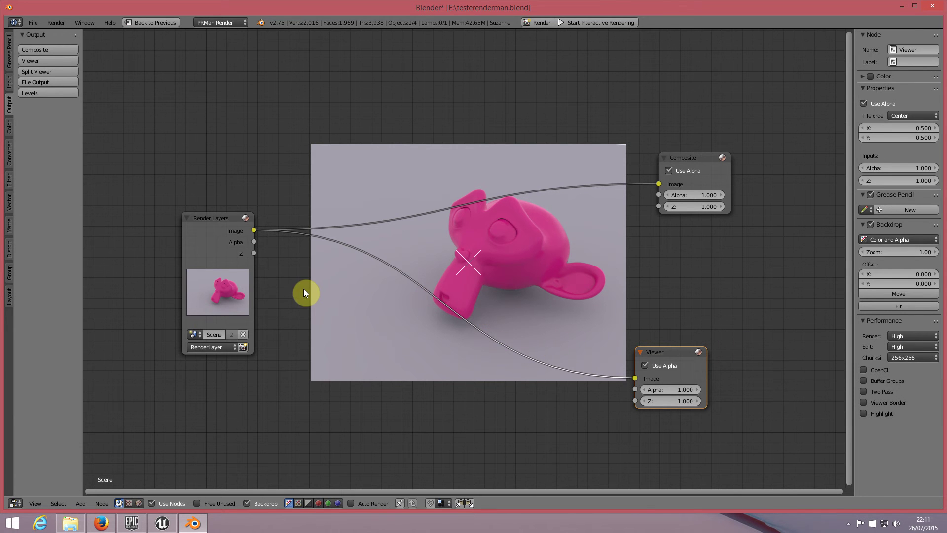
{"action": "left_click", "coordinate": [10, 183]}
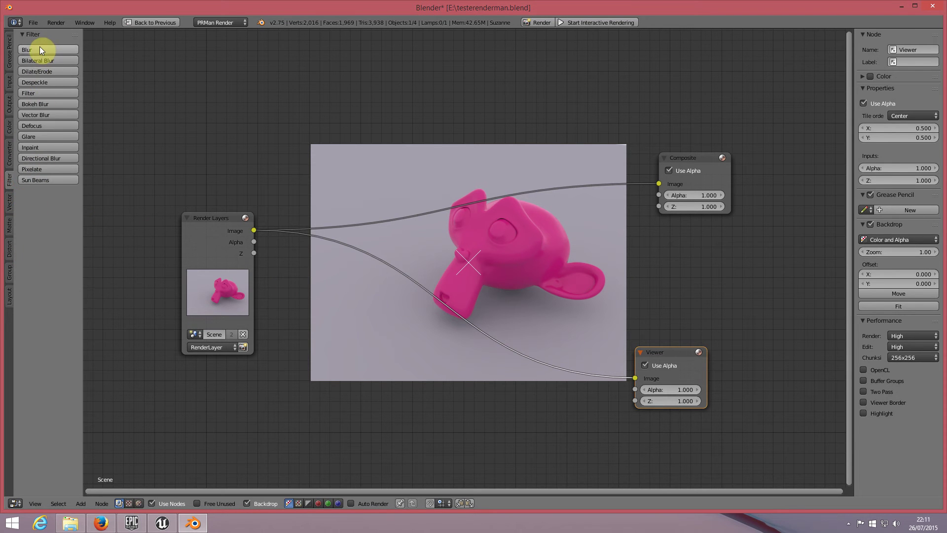
{"action": "left_click", "coordinate": [13, 127]}
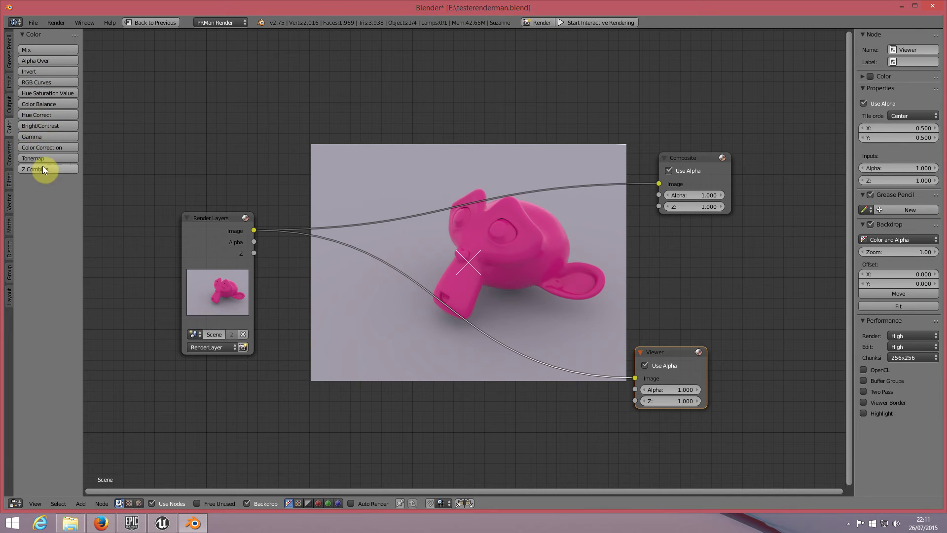
Insert an RGB Curves node between Render Layers and Composite, shifting Composite and Viewer aside
{"action": "left_click", "coordinate": [37, 83]}
{"action": "left_click", "coordinate": [390, 73]}
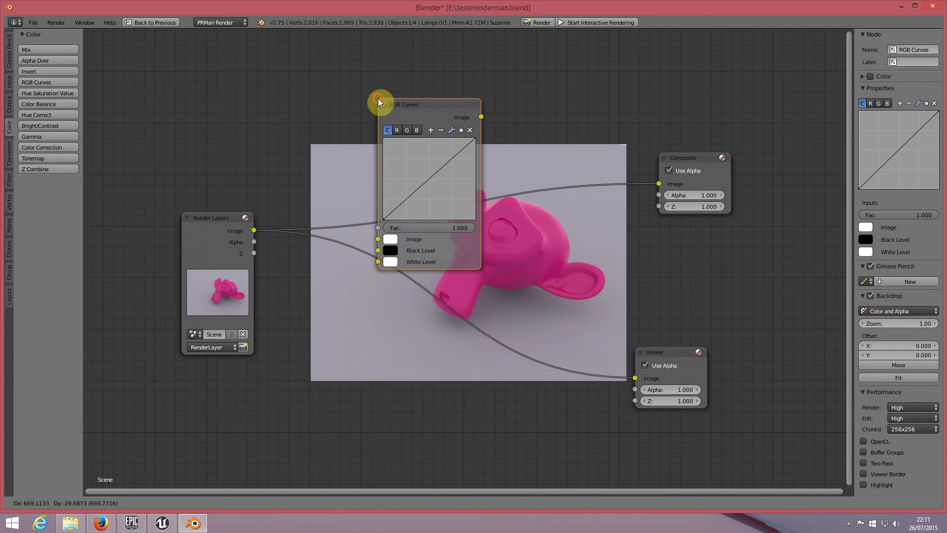
{"action": "left_click_drag", "start_coordinate": [458, 94], "coordinate": [485, 107]}
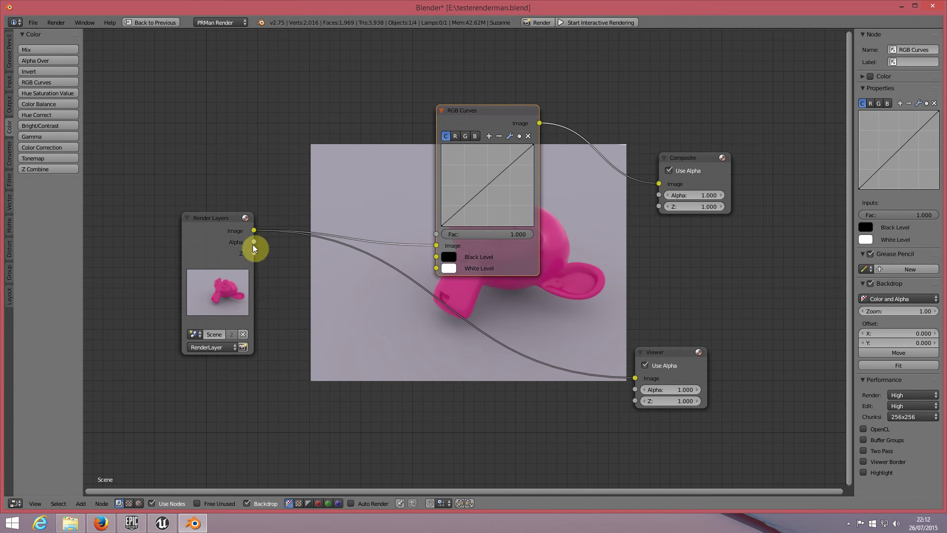
{"action": "left_click_drag", "start_coordinate": [706, 158], "coordinate": [740, 120]}
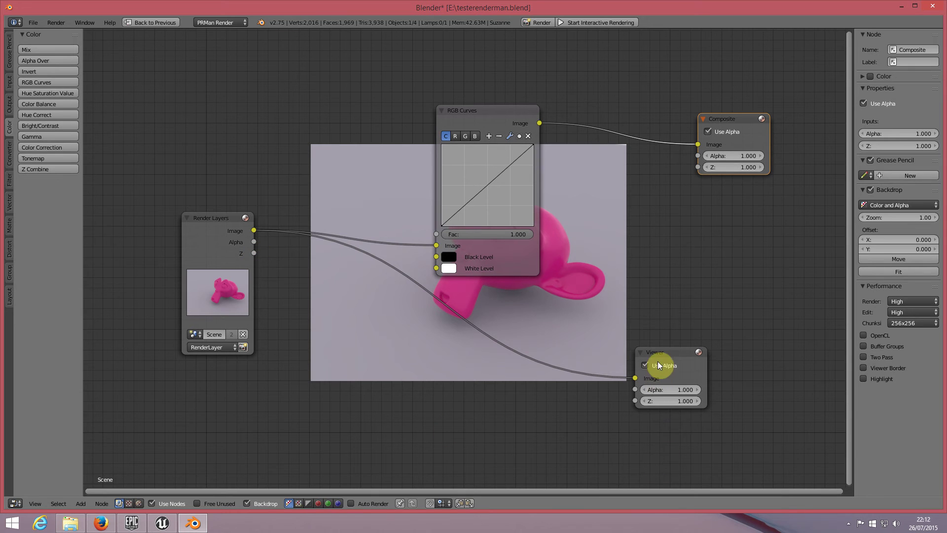
{"action": "left_click_drag", "start_coordinate": [658, 365], "coordinate": [718, 338]}
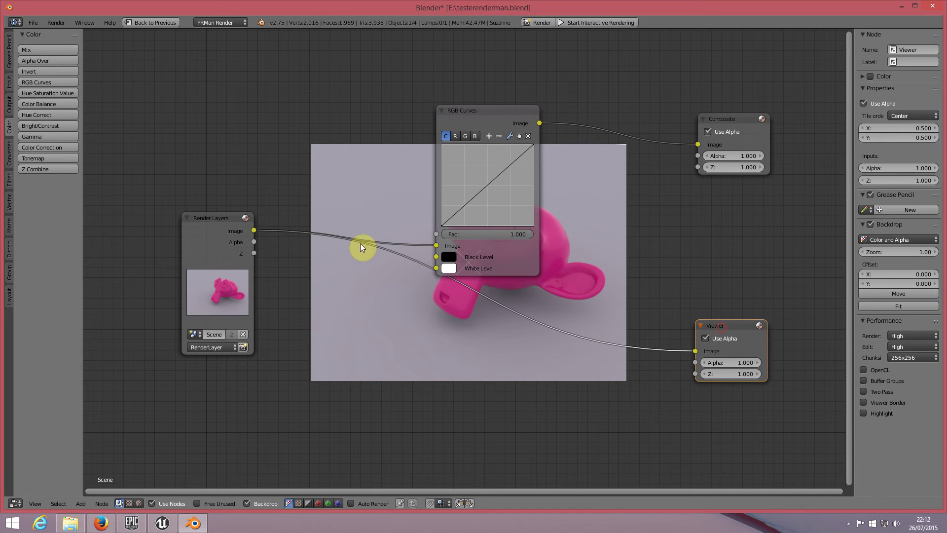
{"action": "left_click", "coordinate": [204, 215]}
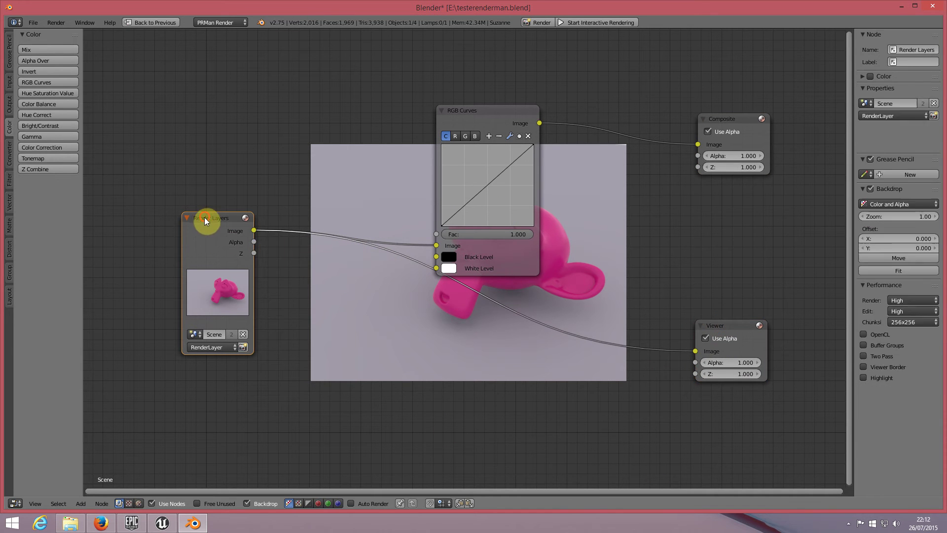
{"action": "left_click", "coordinate": [736, 325]}
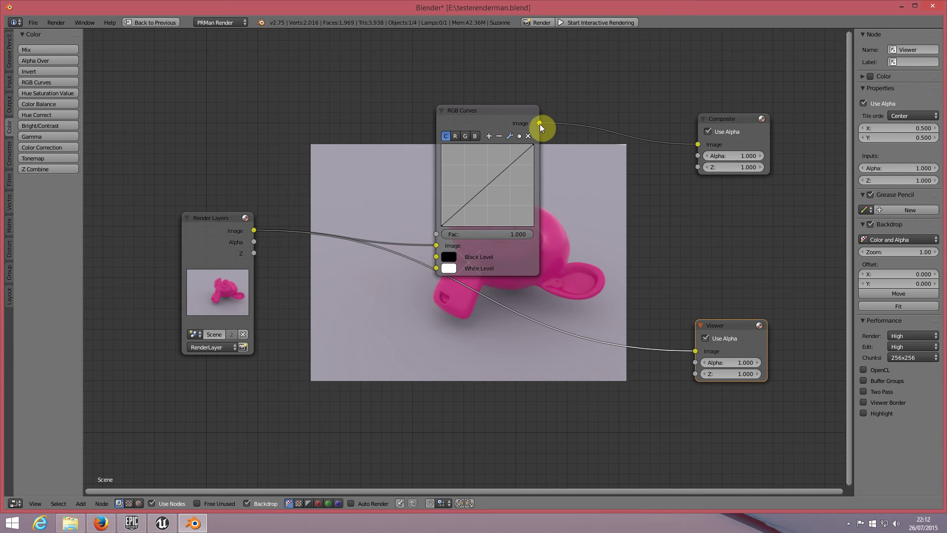
Connect the RGB Curves output to the Viewer and spread all four nodes out
{"action": "left_click_drag", "start_coordinate": [540, 124], "coordinate": [695, 351]}
{"action": "mouse_move", "coordinate": [488, 106]}
{"action": "left_mouse_down"}
{"action": "mouse_move", "coordinate": [537, 298]}
{"action": "mouse_move", "coordinate": [538, 288]}
{"action": "left_mouse_up"}
{"action": "scroll", "coordinate": [539, 288], "scroll_direction": "down", "scroll_amount": 1}
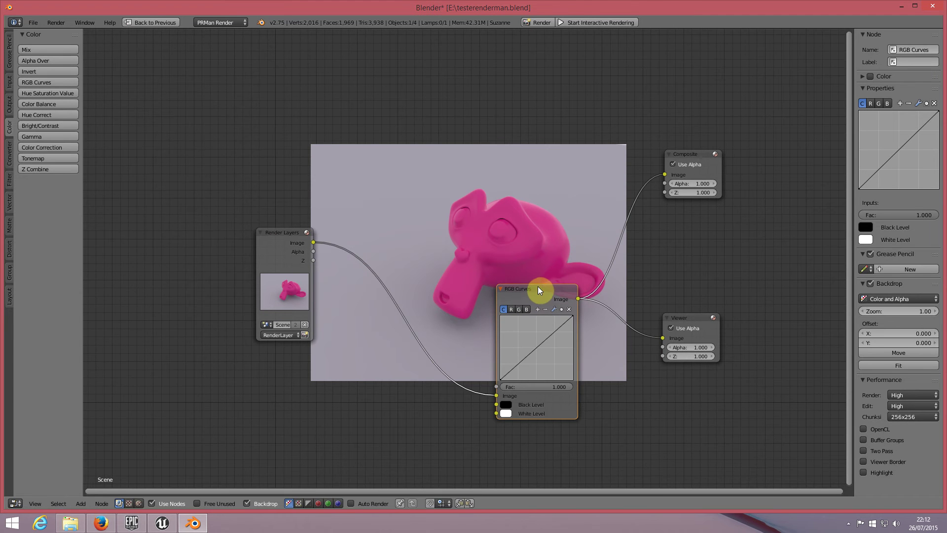
{"action": "left_click_drag", "start_coordinate": [267, 232], "coordinate": [220, 261]}
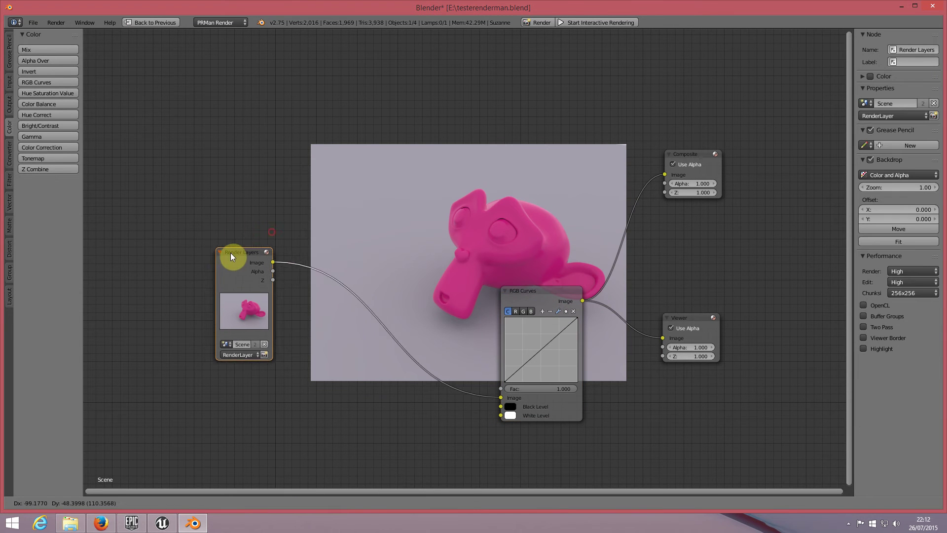
{"action": "left_click_drag", "start_coordinate": [691, 154], "coordinate": [744, 233]}
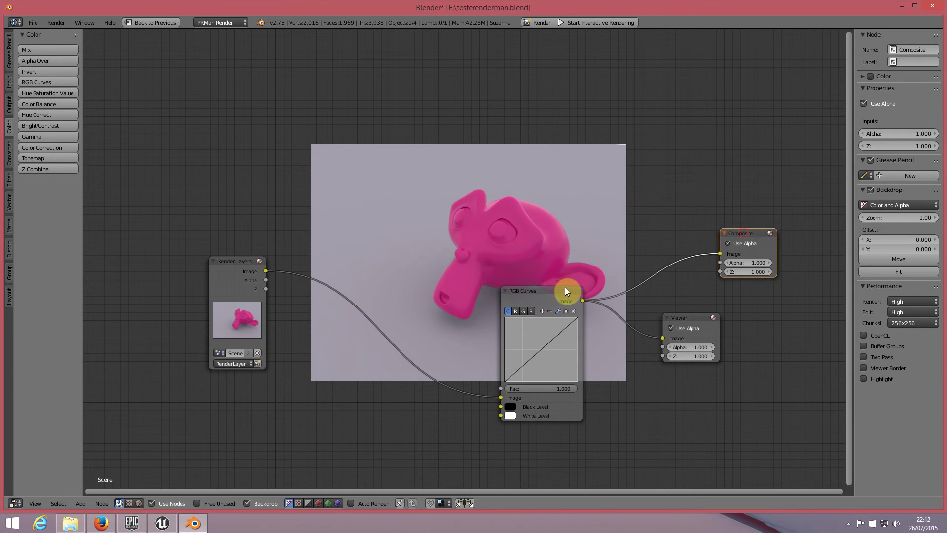
{"action": "left_click_drag", "start_coordinate": [564, 288], "coordinate": [573, 318]}
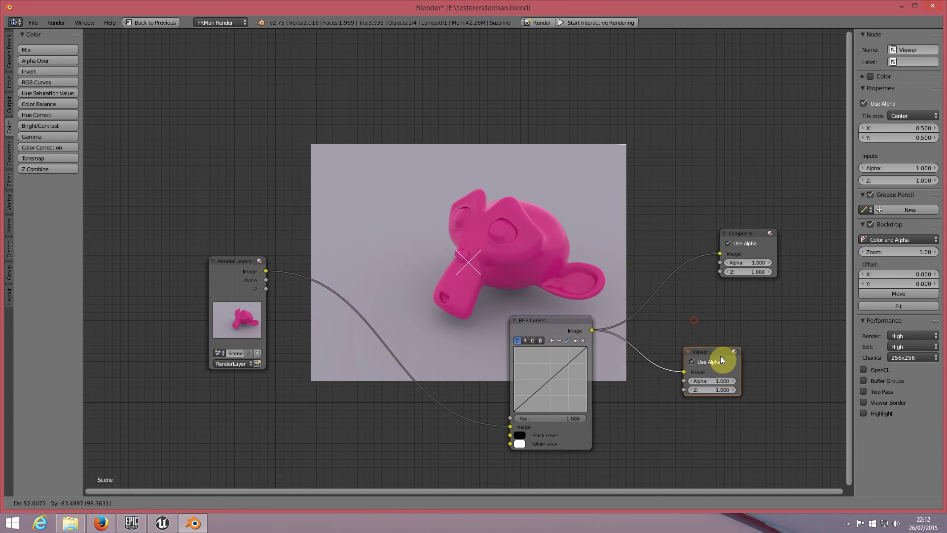
{"action": "left_click_drag", "start_coordinate": [700, 324], "coordinate": [736, 360]}
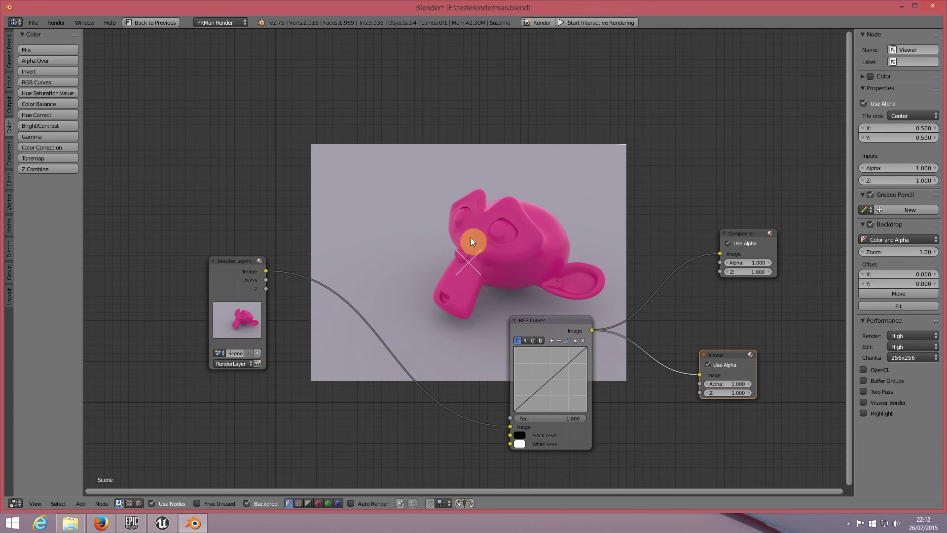
Add a point on the combined C curve and bow it upward to brighten the render
{"action": "left_click", "coordinate": [553, 377]}
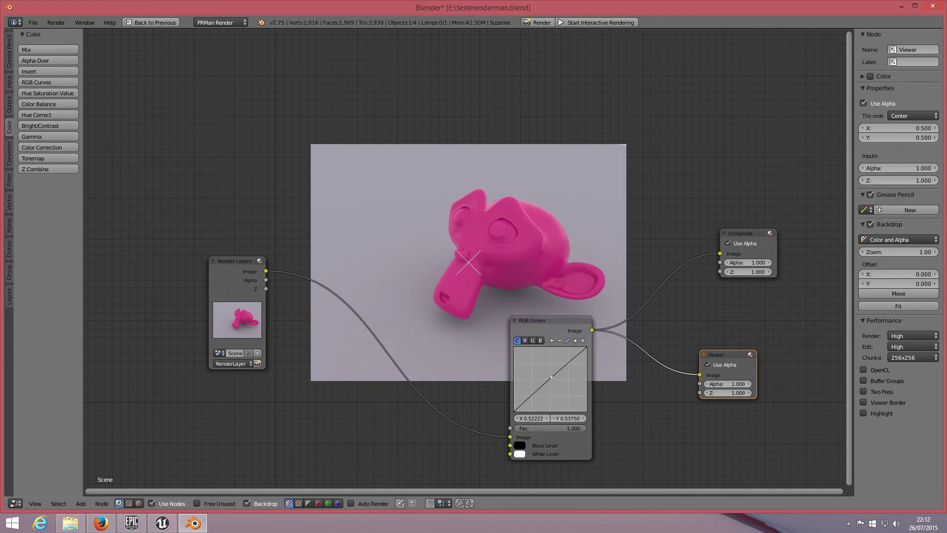
{"action": "mouse_move", "coordinate": [552, 377]}
{"action": "left_mouse_down"}
{"action": "mouse_move", "coordinate": [539, 353]}
{"action": "mouse_move", "coordinate": [540, 362]}
{"action": "left_mouse_up"}
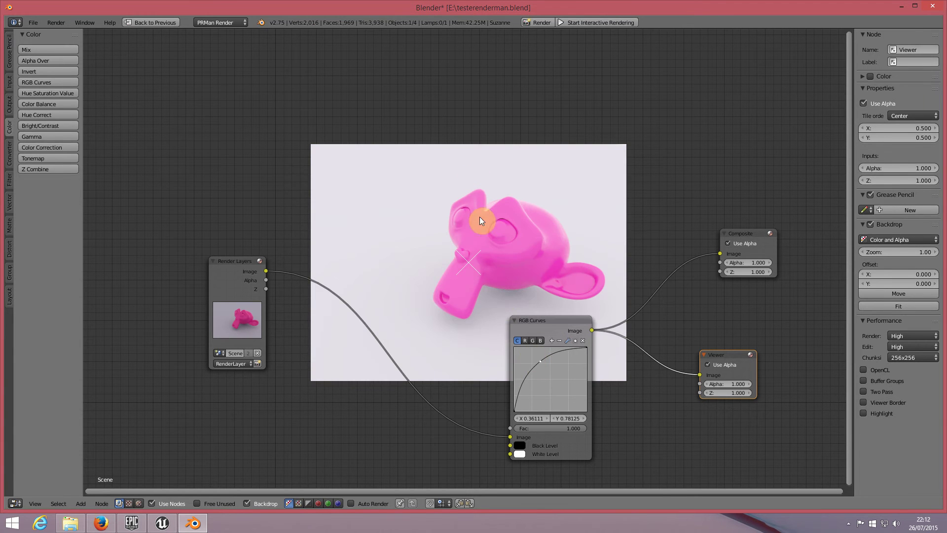
{"action": "left_click_drag", "start_coordinate": [539, 359], "coordinate": [542, 360]}
Try bending the red channel curve, then delete its point to restore it
{"action": "left_click", "coordinate": [525, 341]}
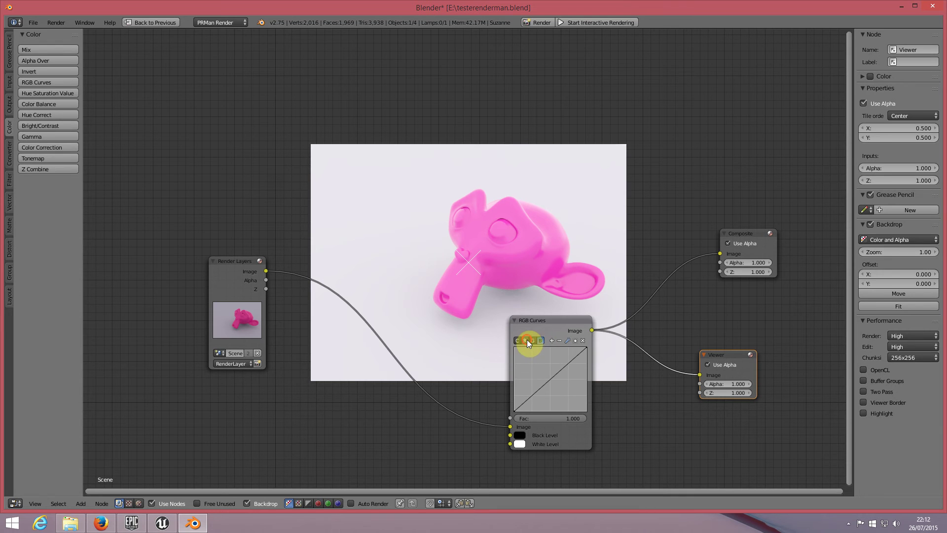
{"action": "left_click_drag", "start_coordinate": [551, 377], "coordinate": [566, 392]}
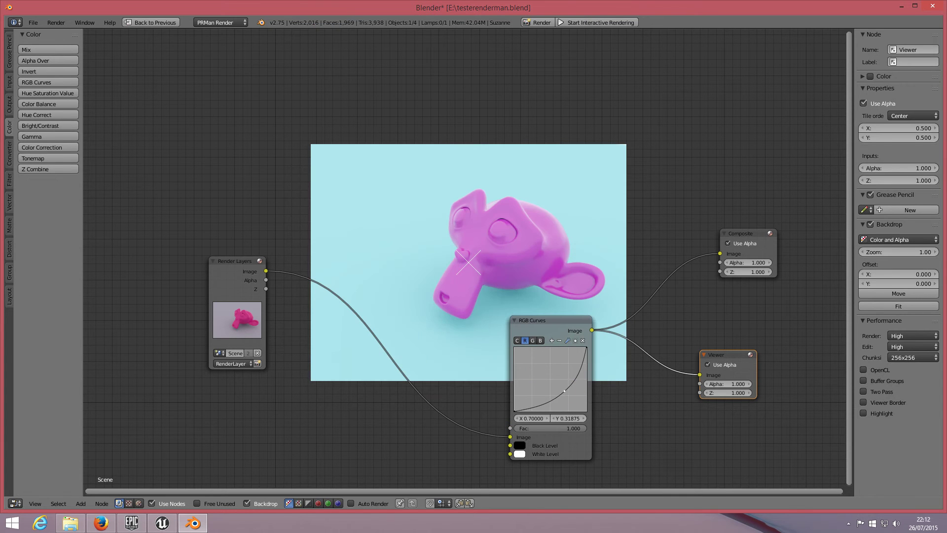
{"action": "mouse_move", "coordinate": [564, 392]}
{"action": "left_mouse_down"}
{"action": "mouse_move", "coordinate": [535, 356]}
{"action": "mouse_move", "coordinate": [567, 397]}
{"action": "mouse_move", "coordinate": [550, 382]}
{"action": "left_mouse_up"}
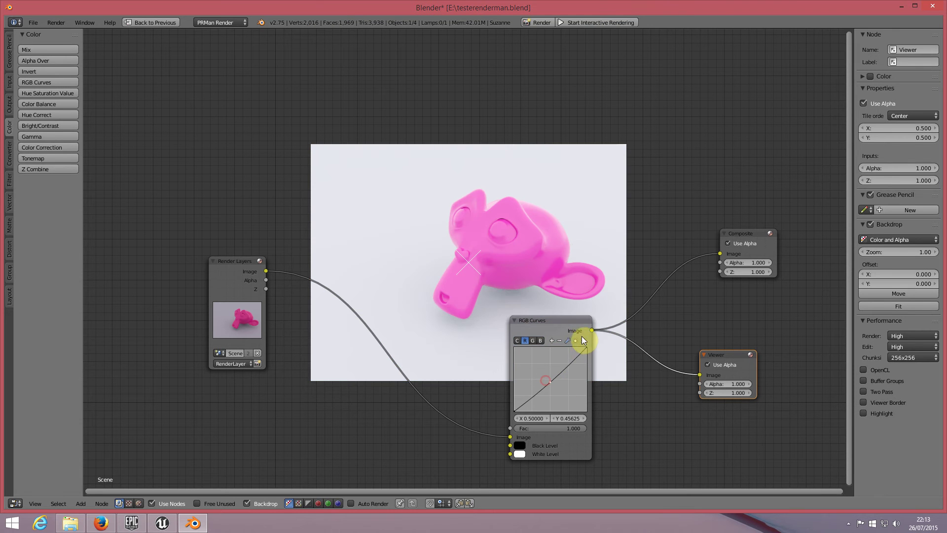
{"action": "left_click", "coordinate": [583, 340]}
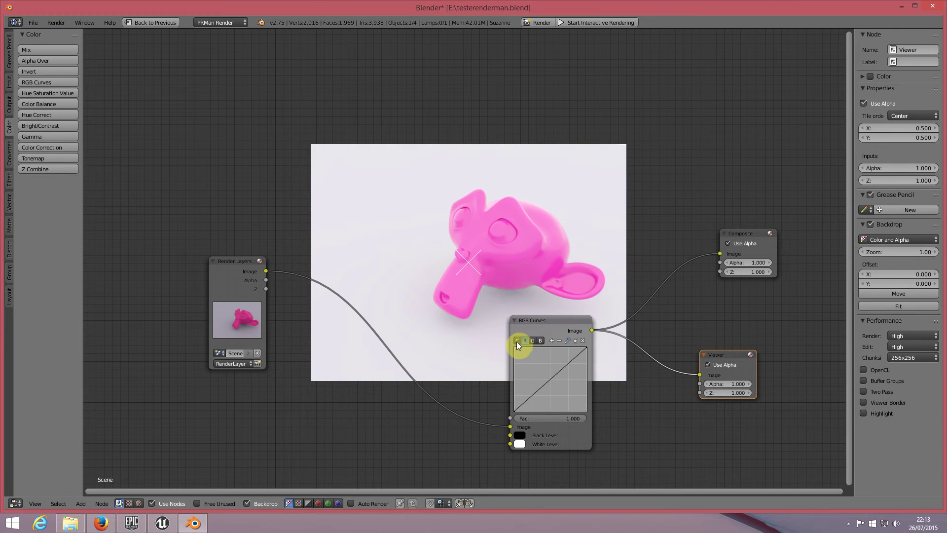
Fine-tune the combined curve point to about X 0.422, Y 0.8125
{"action": "left_click", "coordinate": [517, 342]}
{"action": "left_click_drag", "start_coordinate": [540, 364], "coordinate": [550, 361]}
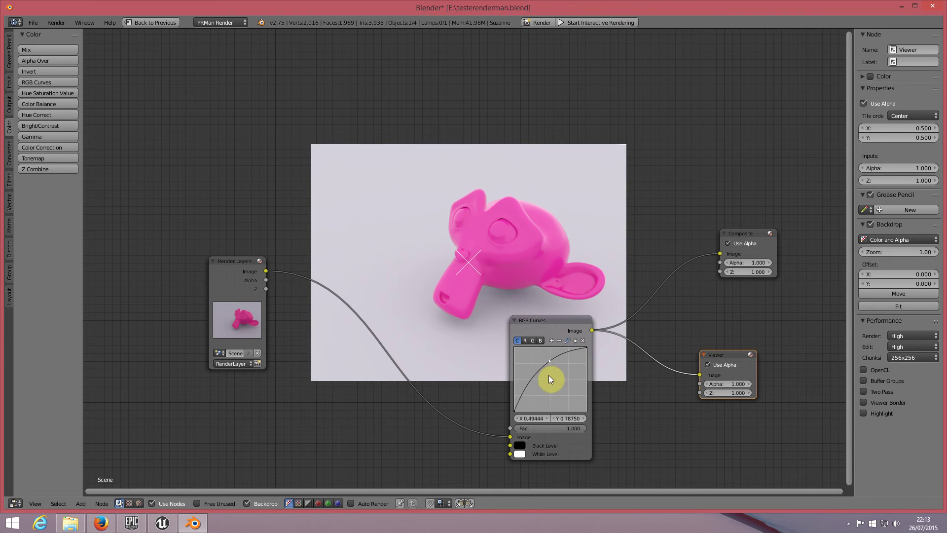
{"action": "left_click_drag", "start_coordinate": [551, 363], "coordinate": [545, 362]}
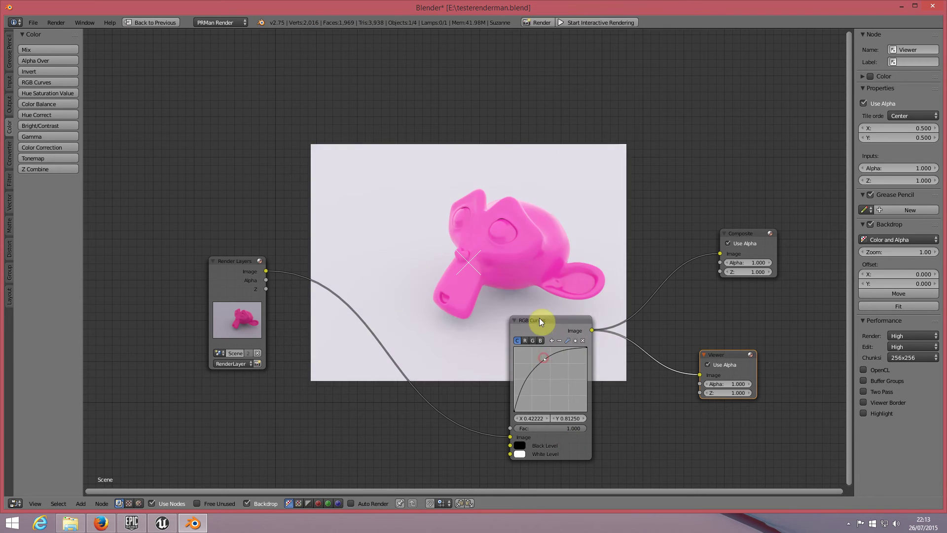
{"action": "scroll", "coordinate": [533, 306], "scroll_direction": "down", "scroll_amount": 2}
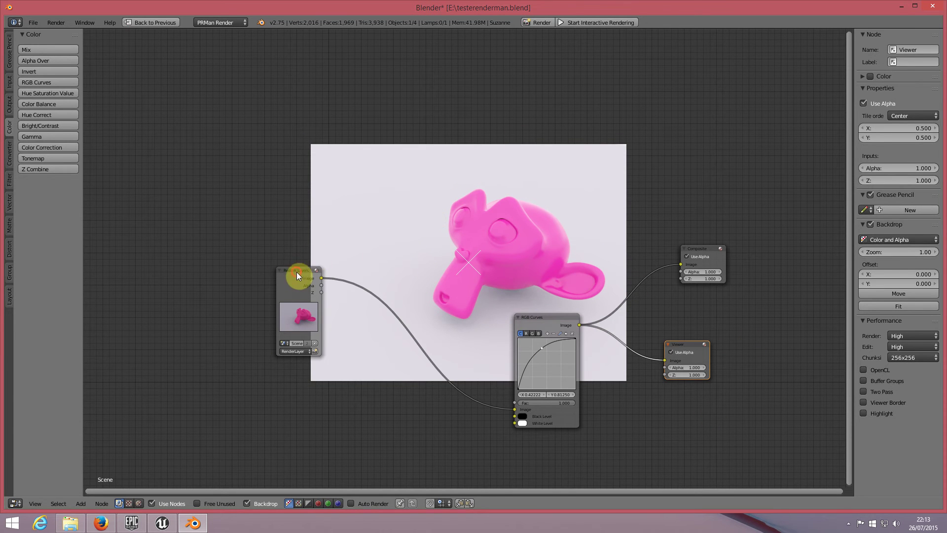
Move the Render Layers, RGB Curves, Composite and Viewer nodes upward, clear of the Suzanne backdrop
{"action": "left_click_drag", "start_coordinate": [297, 271], "coordinate": [220, 259]}
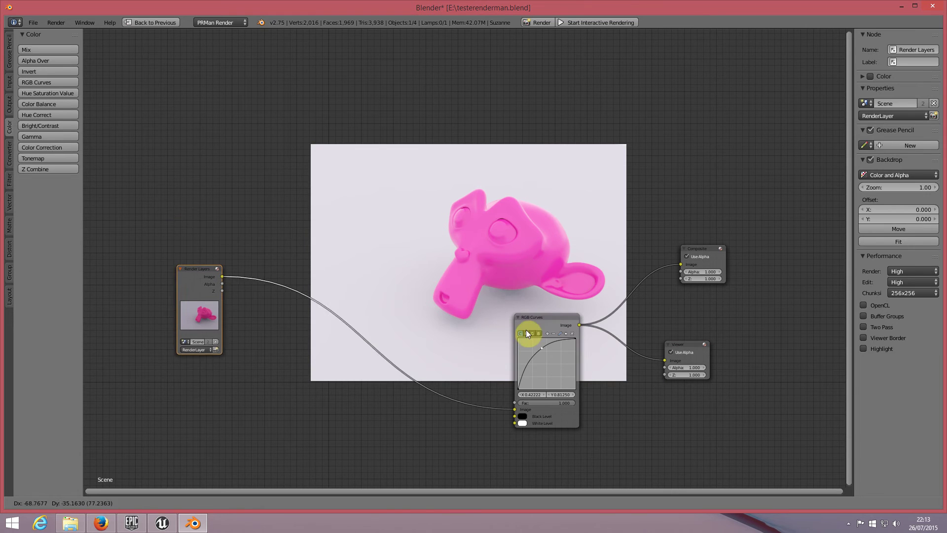
{"action": "mouse_move", "coordinate": [542, 318]}
{"action": "left_mouse_down"}
{"action": "mouse_move", "coordinate": [394, 206]}
{"action": "mouse_move", "coordinate": [393, 157]}
{"action": "left_mouse_up"}
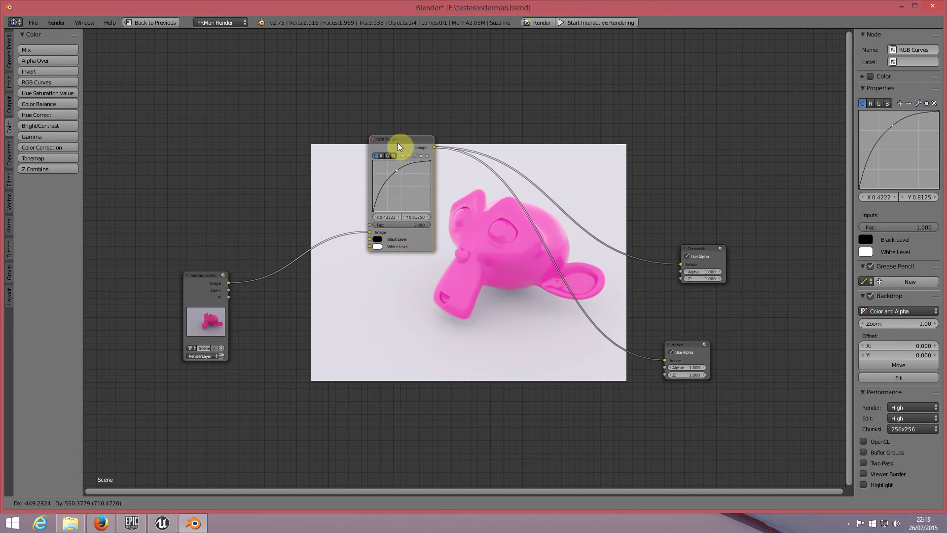
{"action": "left_click_drag", "start_coordinate": [203, 271], "coordinate": [206, 156]}
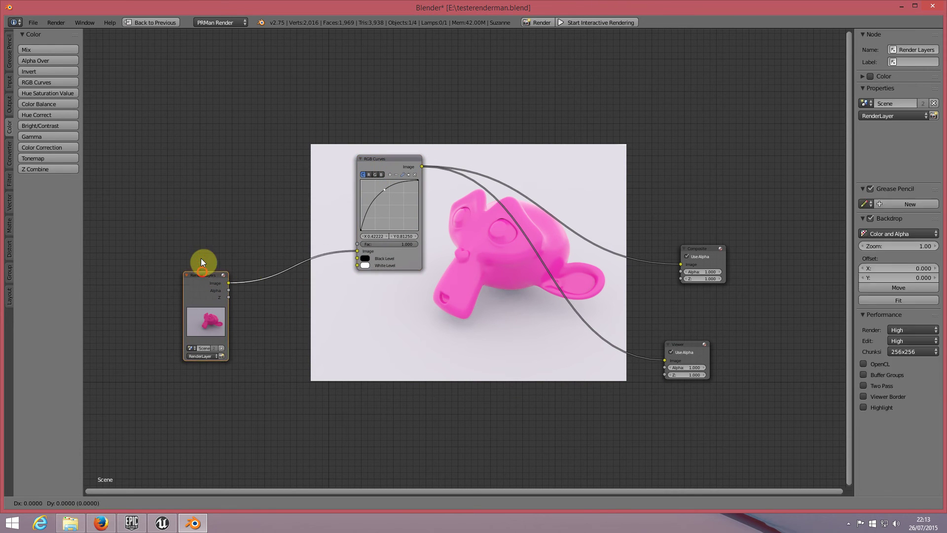
{"action": "left_click_drag", "start_coordinate": [715, 251], "coordinate": [718, 143]}
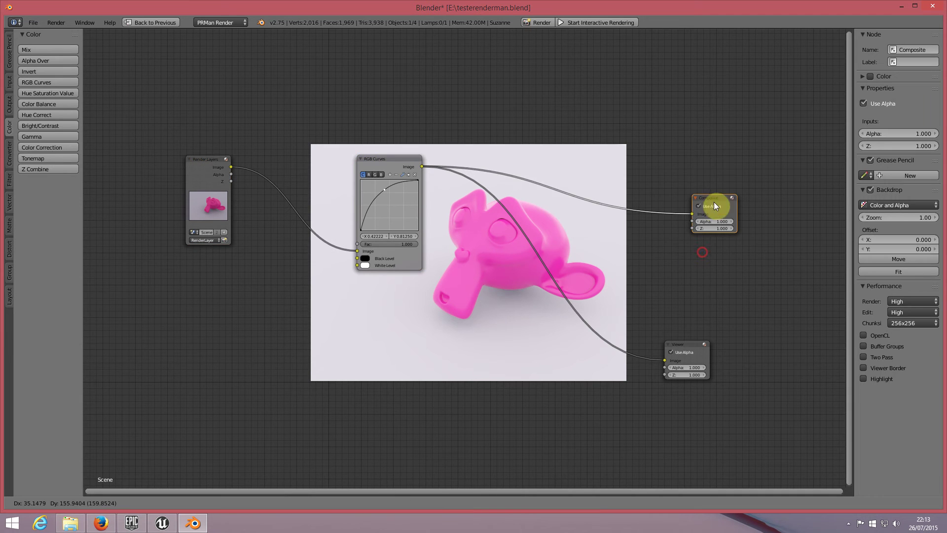
{"action": "left_click_drag", "start_coordinate": [689, 350], "coordinate": [751, 227]}
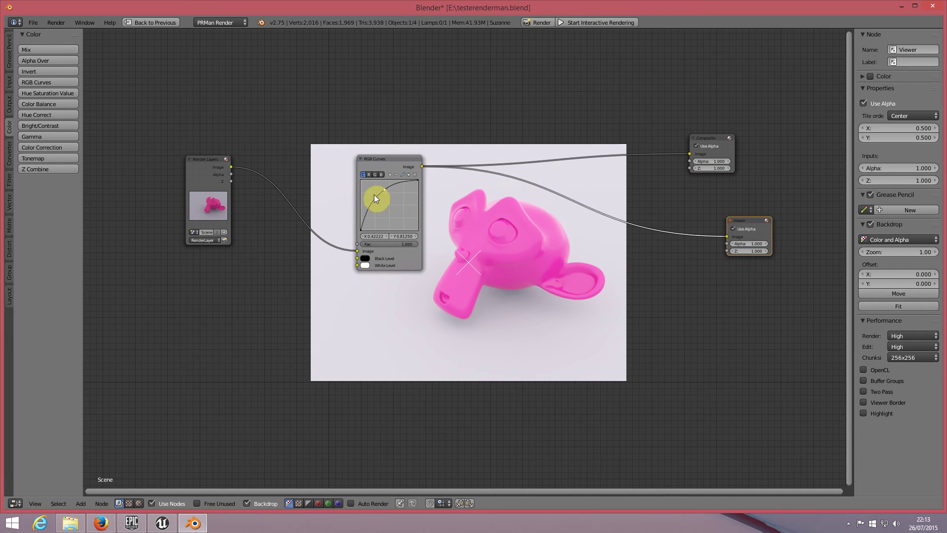
{"action": "left_click_drag", "start_coordinate": [384, 158], "coordinate": [387, 99]}
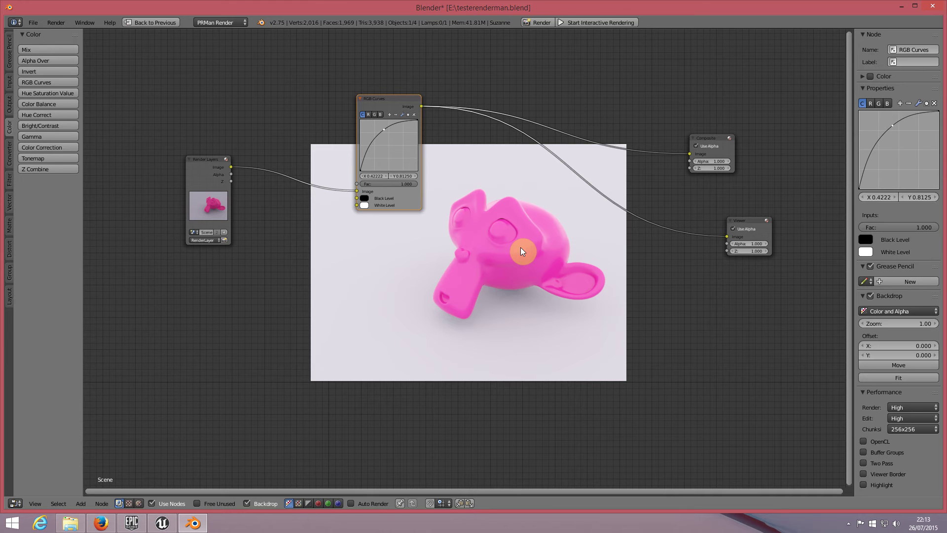
Restore the normal layout and save the render result as rosa.png in the Imagens folder
{"action": "key", "text": "ctrl+Up"}
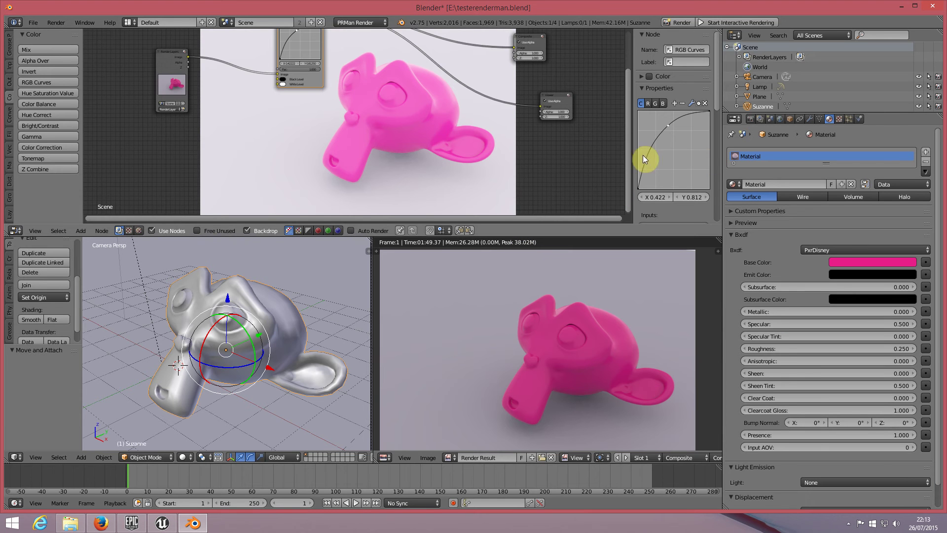
{"action": "scroll", "coordinate": [425, 133], "scroll_direction": "down", "scroll_amount": 3}
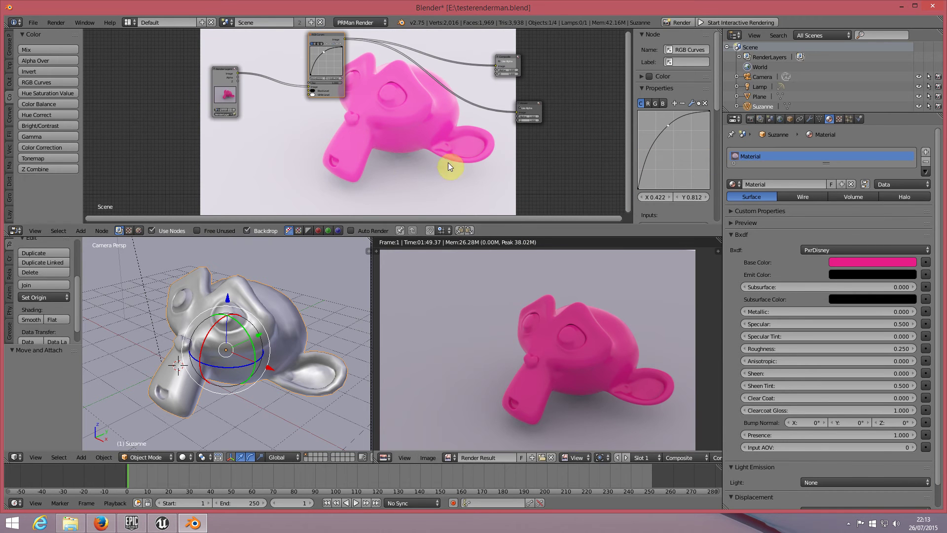
{"action": "left_click", "coordinate": [428, 458]}
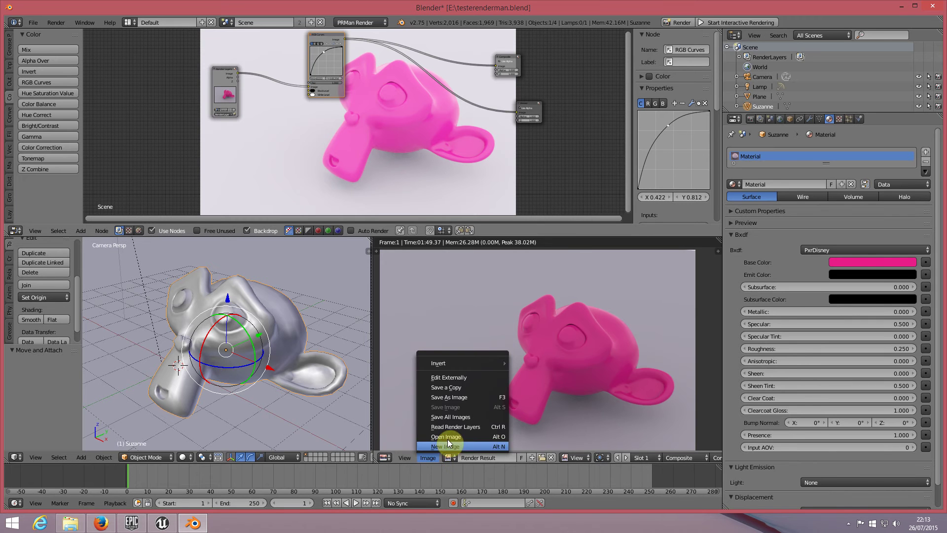
{"action": "left_click", "coordinate": [463, 397]}
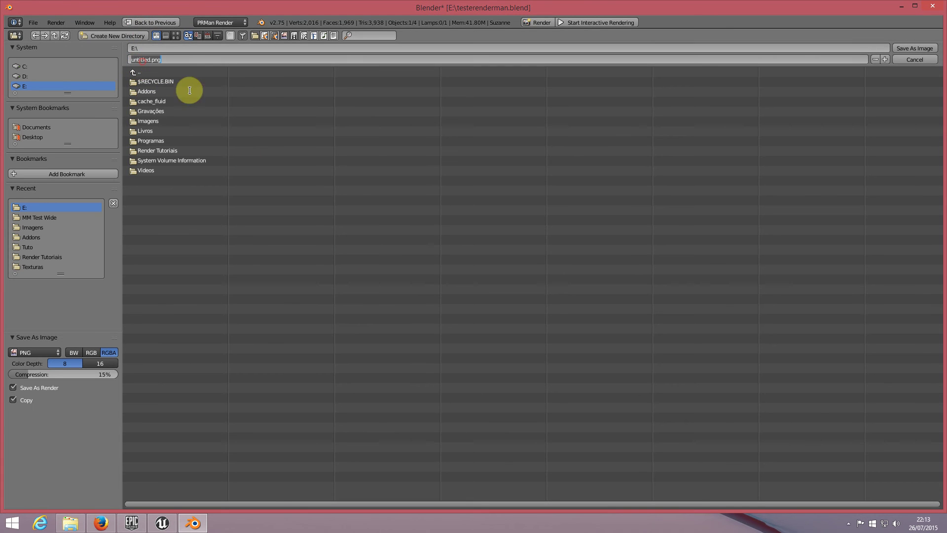
{"action": "type", "text": "rosa"}
{"action": "left_click", "coordinate": [155, 120]}
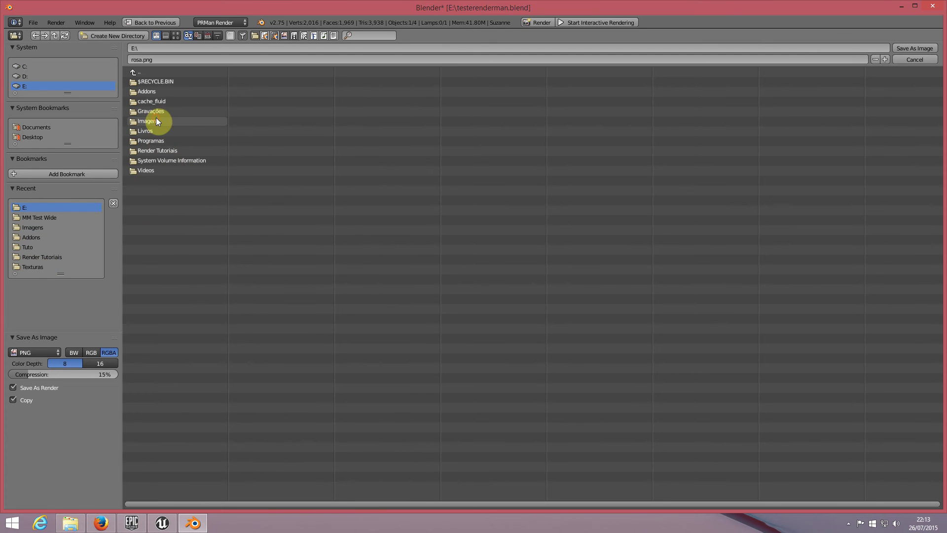
{"action": "left_click", "coordinate": [916, 49]}
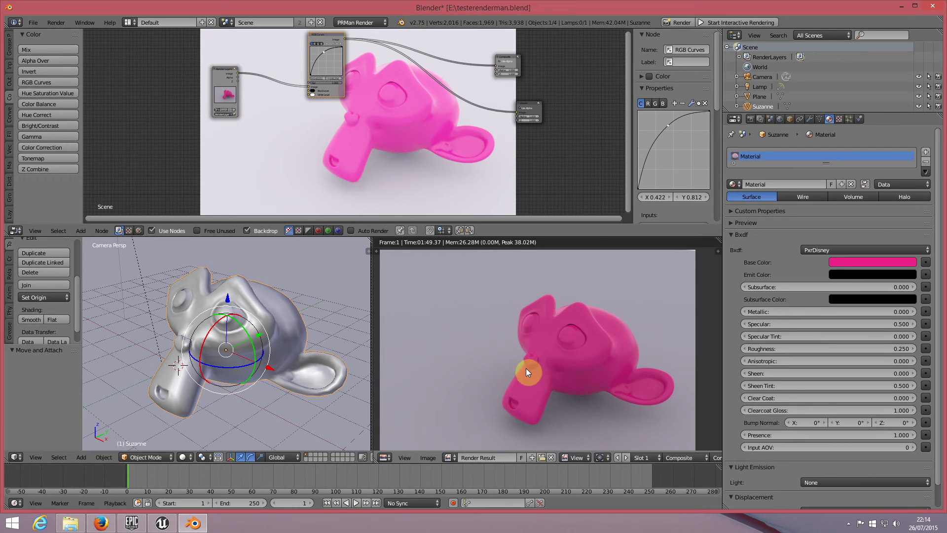
Save the .blend file and scroll through Suzanne's PxrDisney material settings
{"action": "scroll", "coordinate": [526, 368], "scroll_direction": "down", "scroll_amount": 1}
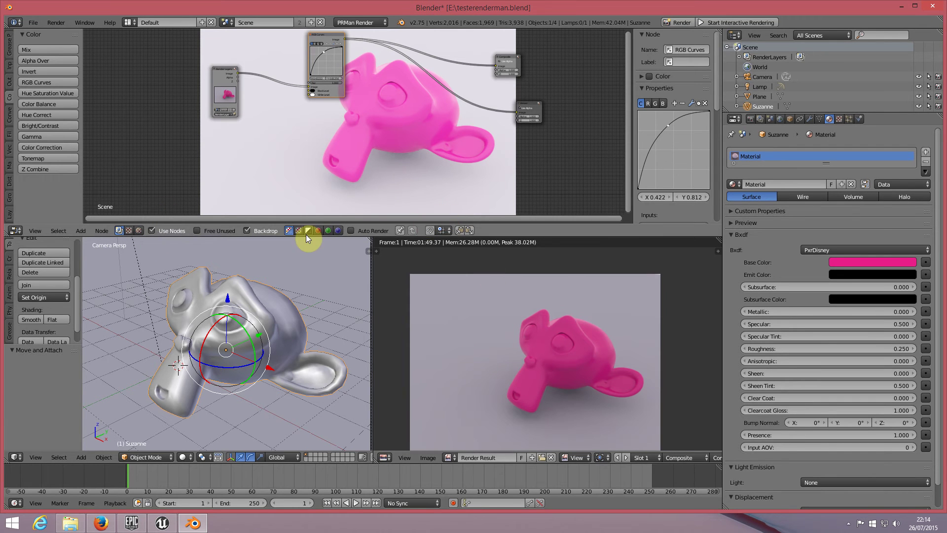
{"action": "key", "text": "ctrl+s"}
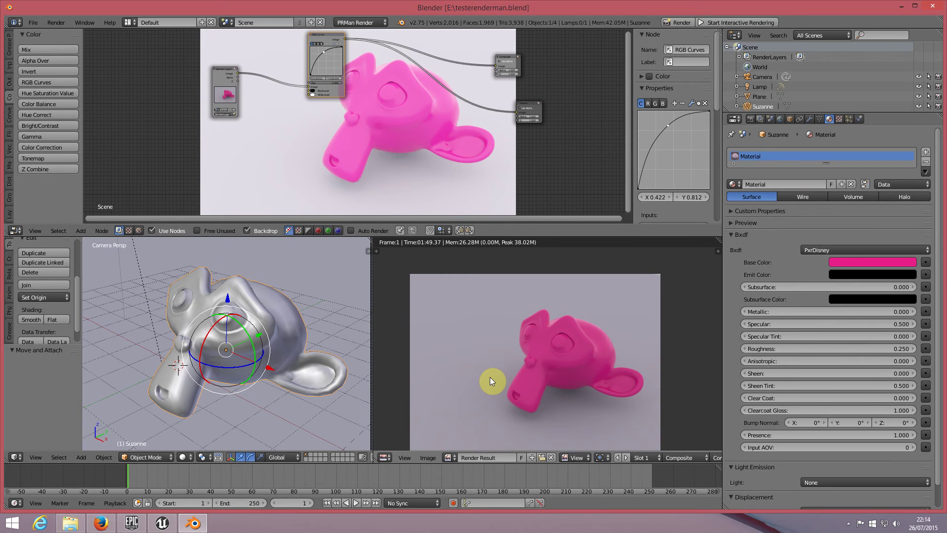
{"action": "scroll", "coordinate": [490, 377], "scroll_direction": "down", "scroll_amount": 1}
{"action": "scroll", "coordinate": [521, 356], "scroll_direction": "down", "scroll_amount": 1}
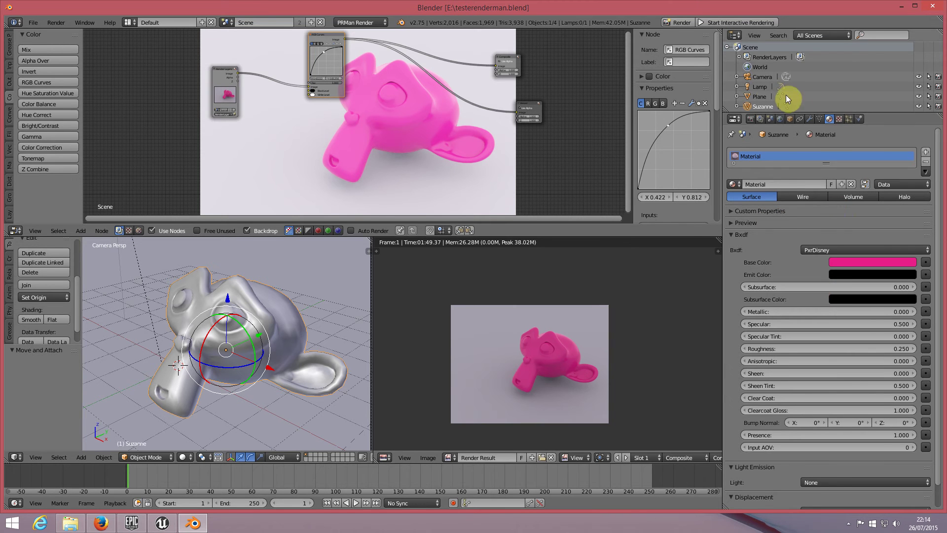
In the Render properties, change the Renderman Output display driver from OpenEXR to it
{"action": "left_click", "coordinate": [750, 120]}
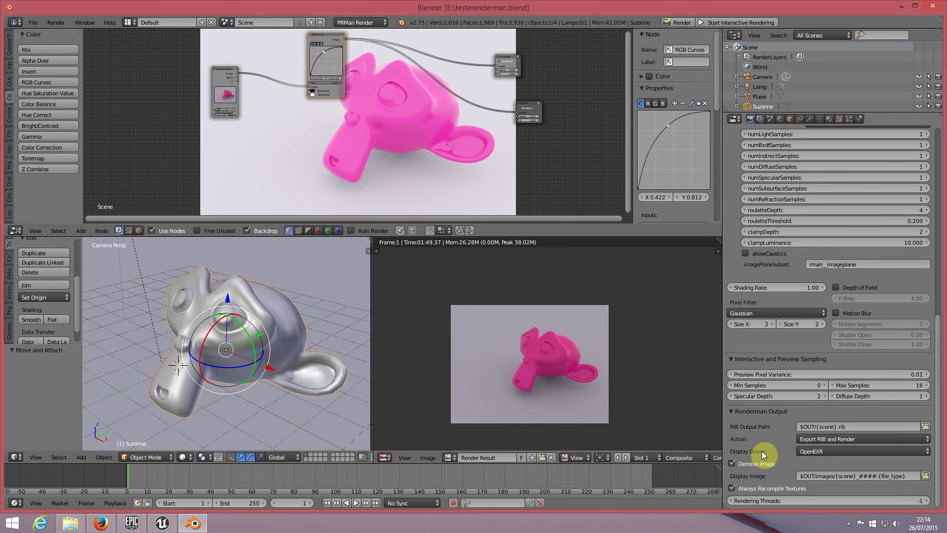
{"action": "left_click", "coordinate": [827, 453]}
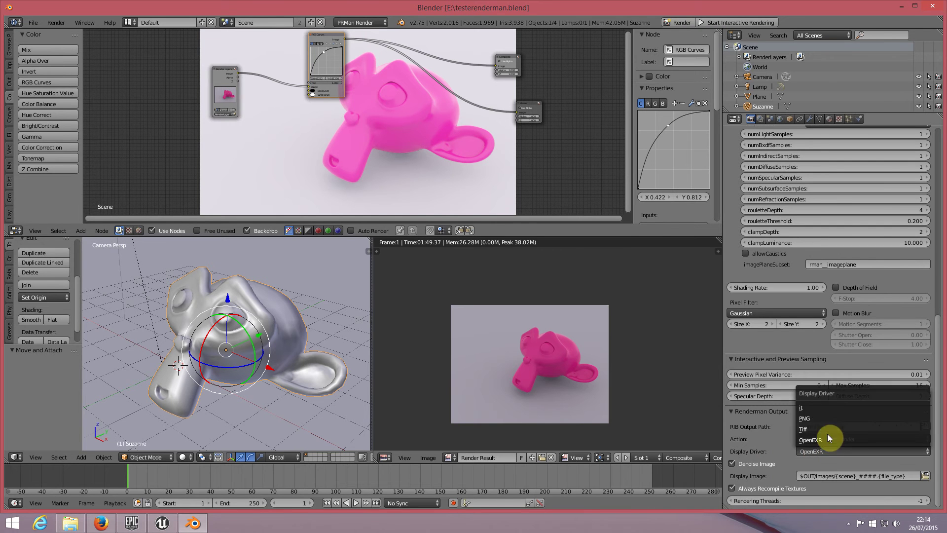
{"action": "left_click", "coordinate": [801, 408]}
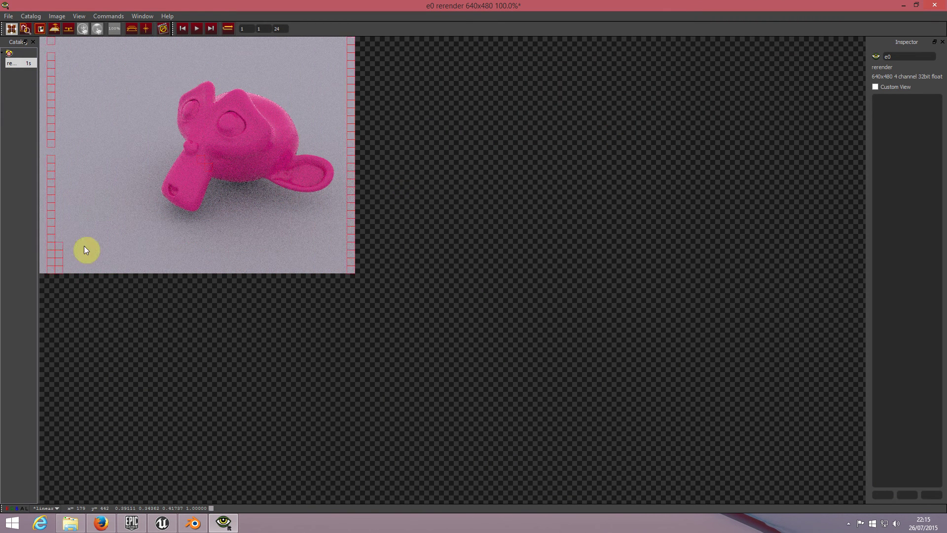
Shrink the it render view to 80% and move the image across the viewer
{"action": "mouse_move", "coordinate": [272, 144]}
{"action": "left_mouse_down"}
{"action": "mouse_move", "coordinate": [263, 169]}
{"action": "mouse_move", "coordinate": [235, 143]}
{"action": "left_mouse_up"}
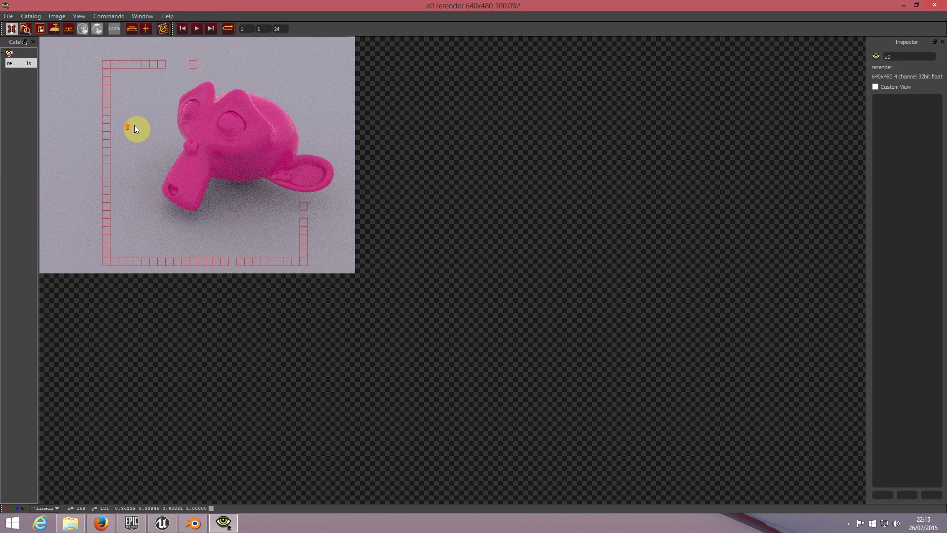
{"action": "scroll", "coordinate": [135, 125], "scroll_direction": "down", "scroll_amount": 1}
{"action": "left_click_drag", "start_coordinate": [132, 125], "coordinate": [141, 148]}
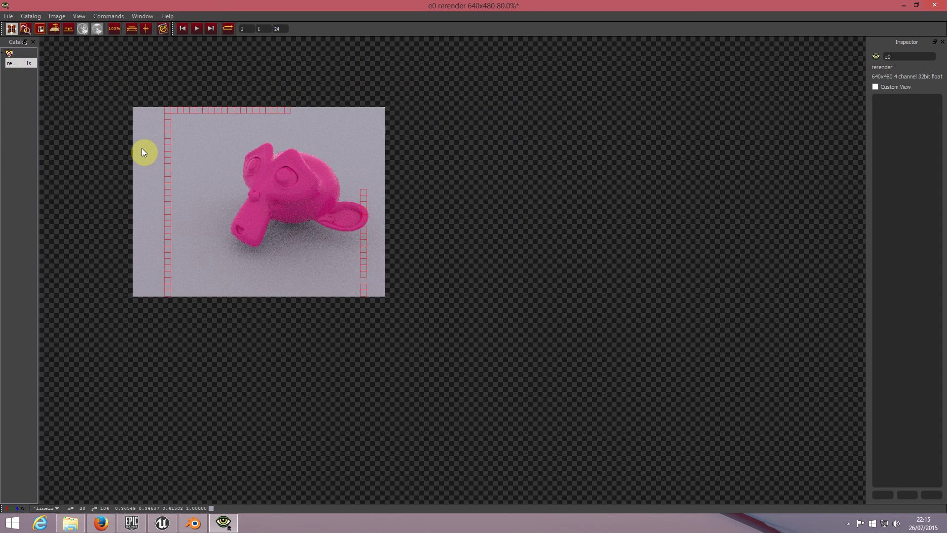
{"action": "mouse_move", "coordinate": [226, 203]}
{"action": "middle_mouse_down"}
{"action": "mouse_move", "coordinate": [493, 258]}
{"action": "mouse_move", "coordinate": [239, 141]}
{"action": "mouse_move", "coordinate": [433, 130]}
{"action": "mouse_move", "coordinate": [354, 121]}
{"action": "mouse_move", "coordinate": [281, 167]}
{"action": "mouse_move", "coordinate": [218, 271]}
{"action": "mouse_move", "coordinate": [326, 169]}
{"action": "mouse_move", "coordinate": [179, 171]}
{"action": "middle_mouse_up"}
Zoom into the Suzanne render and re-centre it to inspect for grain
{"action": "scroll", "coordinate": [176, 172], "scroll_direction": "up", "scroll_amount": 1}
{"action": "scroll", "coordinate": [175, 173], "scroll_direction": "up", "scroll_amount": 3}
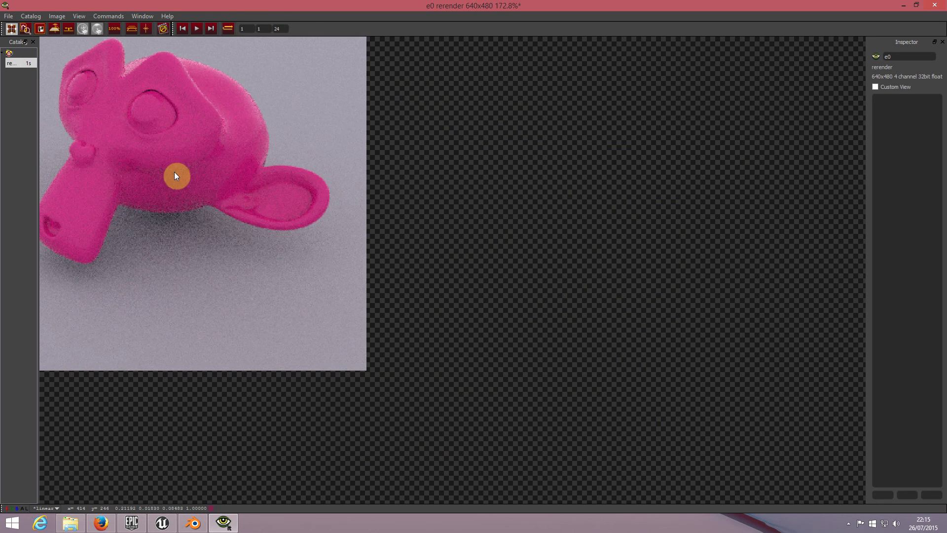
{"action": "scroll", "coordinate": [209, 211], "scroll_direction": "down", "scroll_amount": 2}
{"action": "scroll", "coordinate": [209, 211], "scroll_direction": "down", "scroll_amount": 1}
{"action": "scroll", "coordinate": [209, 212], "scroll_direction": "up", "scroll_amount": 3}
{"action": "scroll", "coordinate": [209, 215], "scroll_direction": "down", "scroll_amount": 1}
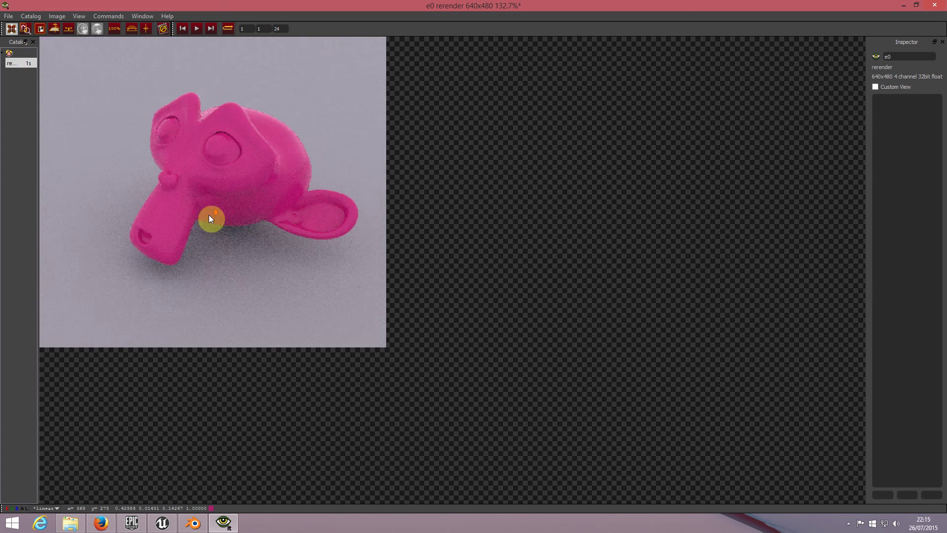
{"action": "scroll", "coordinate": [209, 215], "scroll_direction": "down", "scroll_amount": 4}
{"action": "scroll", "coordinate": [209, 215], "scroll_direction": "up", "scroll_amount": 1}
{"action": "scroll", "coordinate": [208, 215], "scroll_direction": "up", "scroll_amount": 2}
{"action": "scroll", "coordinate": [209, 216], "scroll_direction": "down", "scroll_amount": 4}
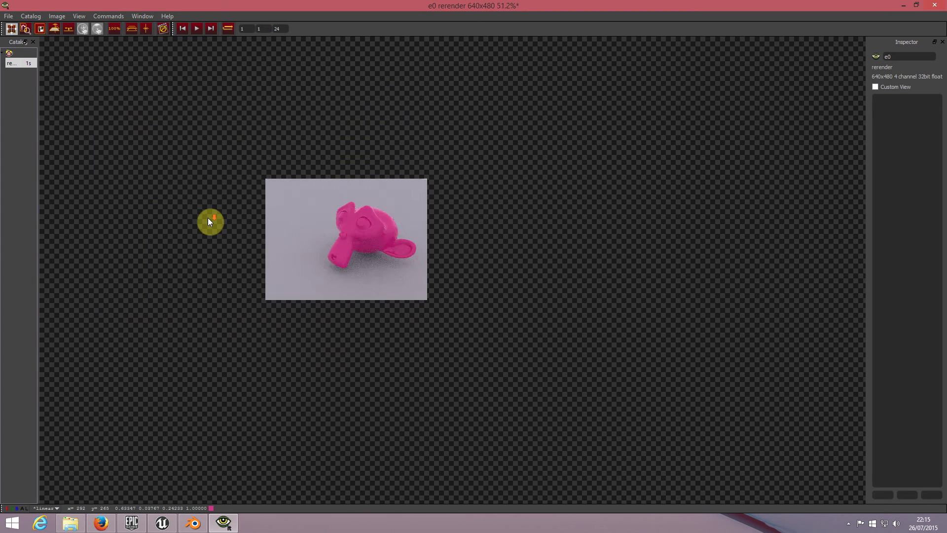
{"action": "scroll", "coordinate": [209, 217], "scroll_direction": "up", "scroll_amount": 1}
{"action": "scroll", "coordinate": [208, 217], "scroll_direction": "up", "scroll_amount": 1}
{"action": "scroll", "coordinate": [200, 207], "scroll_direction": "up", "scroll_amount": 6}
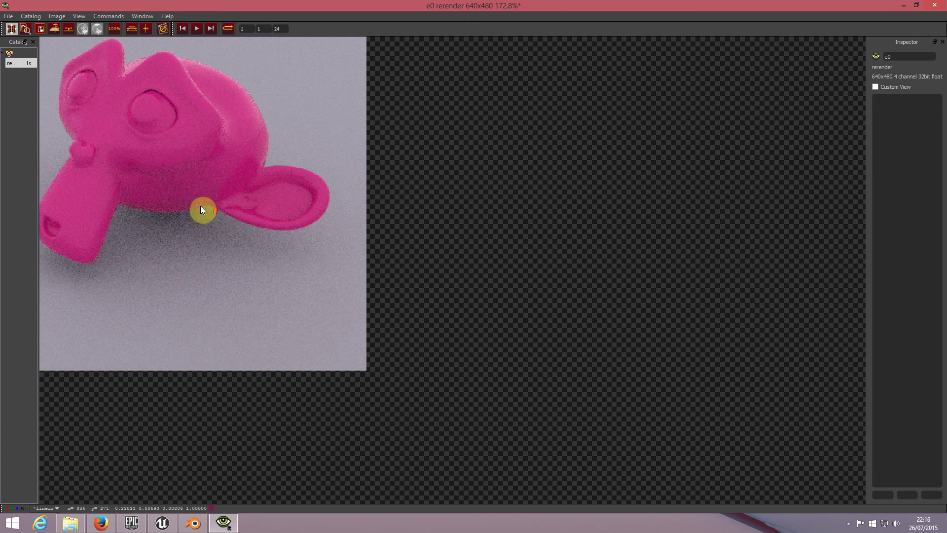
{"action": "left_click_drag", "start_coordinate": [200, 207], "coordinate": [476, 247]}
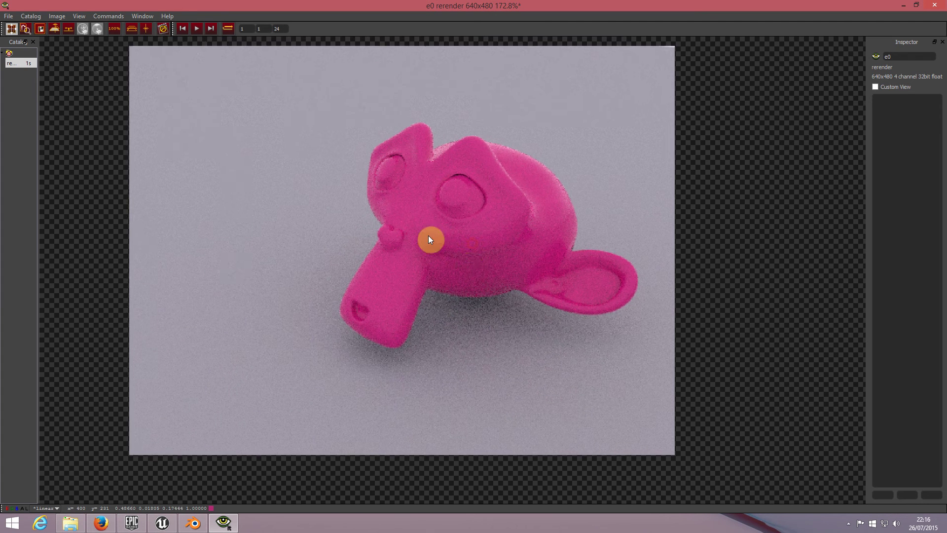
{"action": "scroll", "coordinate": [470, 198], "scroll_direction": "up", "scroll_amount": 3}
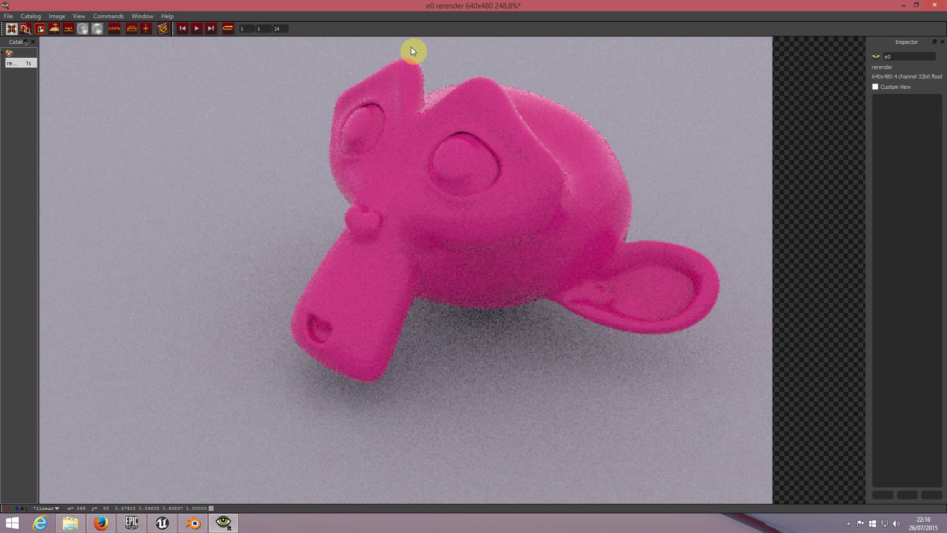
Read pixel values across the monkey, then return to Blender
{"action": "left_click_drag", "start_coordinate": [338, 132], "coordinate": [353, 223]}
{"action": "mouse_move", "coordinate": [656, 256]}
{"action": "left_mouse_down"}
{"action": "mouse_move", "coordinate": [626, 190]}
{"action": "mouse_move", "coordinate": [498, 81]}
{"action": "left_mouse_up"}
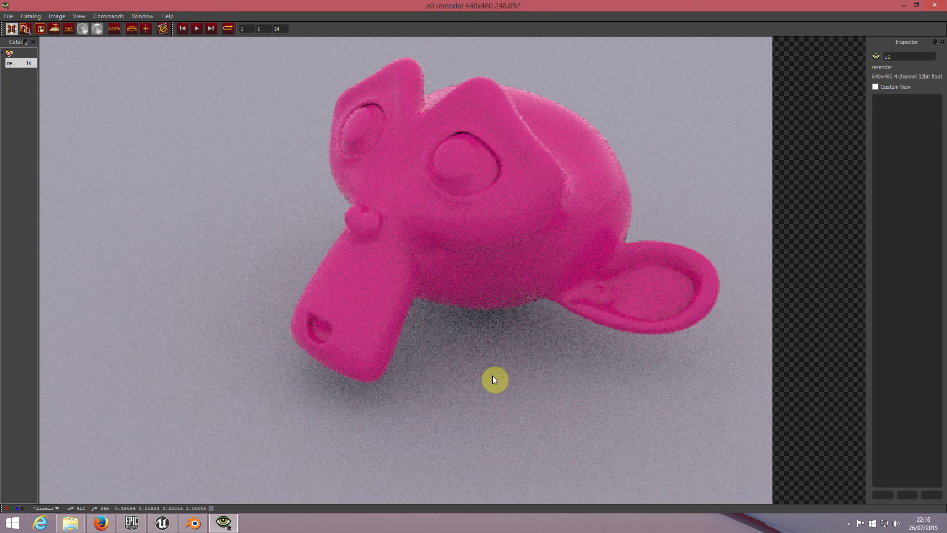
{"action": "left_click", "coordinate": [200, 525]}
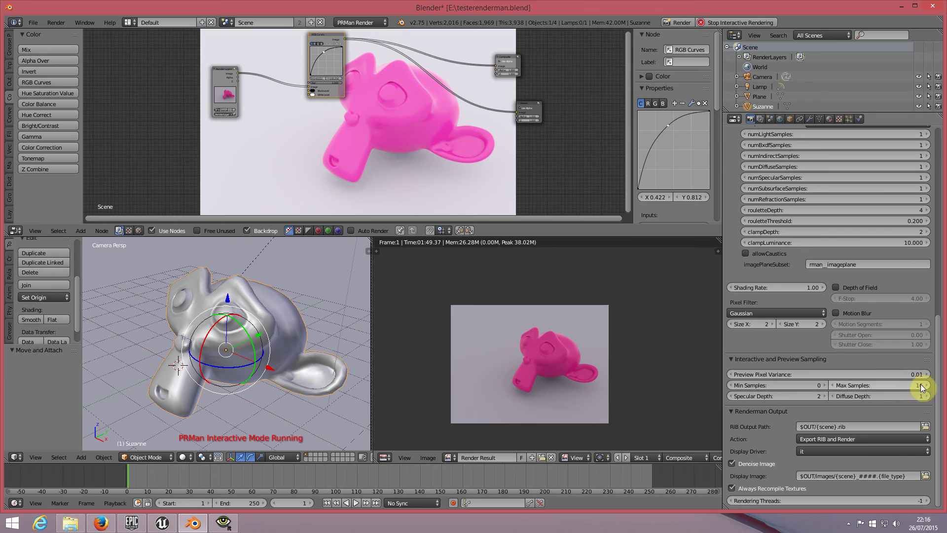
Scroll through the Render properties' Sampling, Output and Renderman Output panels
{"action": "scroll", "coordinate": [893, 382], "scroll_direction": "up", "scroll_amount": 3}
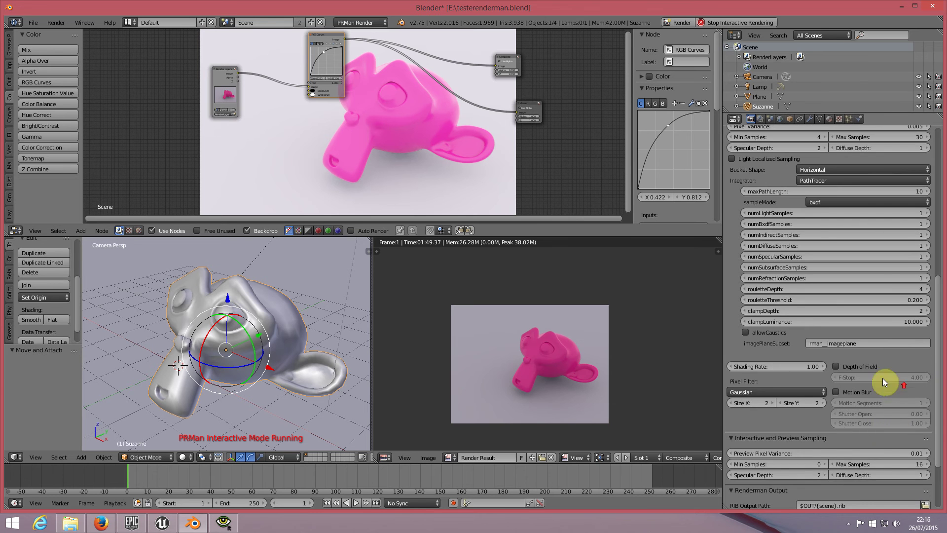
{"action": "scroll", "coordinate": [842, 168], "scroll_direction": "up", "scroll_amount": 3}
{"action": "scroll", "coordinate": [842, 177], "scroll_direction": "up", "scroll_amount": 3}
{"action": "scroll", "coordinate": [841, 198], "scroll_direction": "up", "scroll_amount": 3}
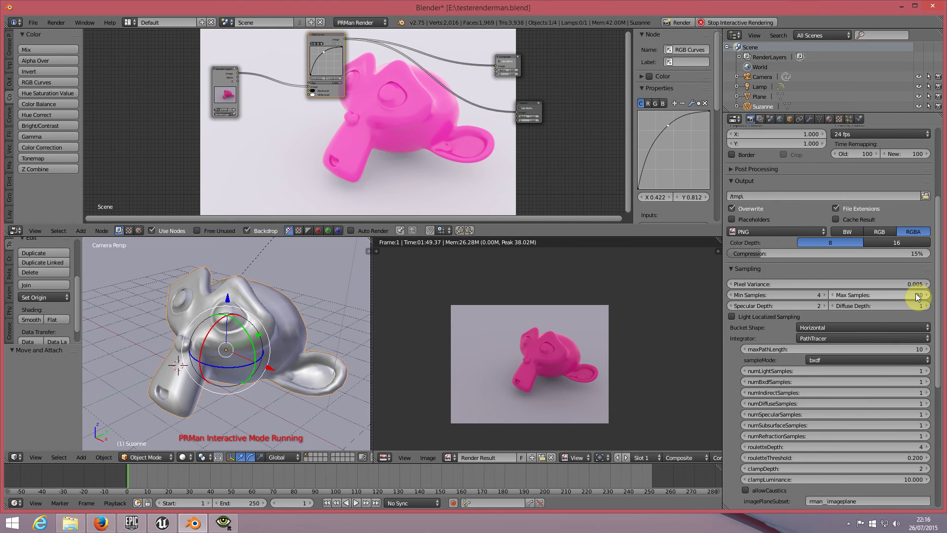
{"action": "scroll", "coordinate": [875, 325], "scroll_direction": "down", "scroll_amount": 4}
{"action": "scroll", "coordinate": [842, 338], "scroll_direction": "down", "scroll_amount": 5}
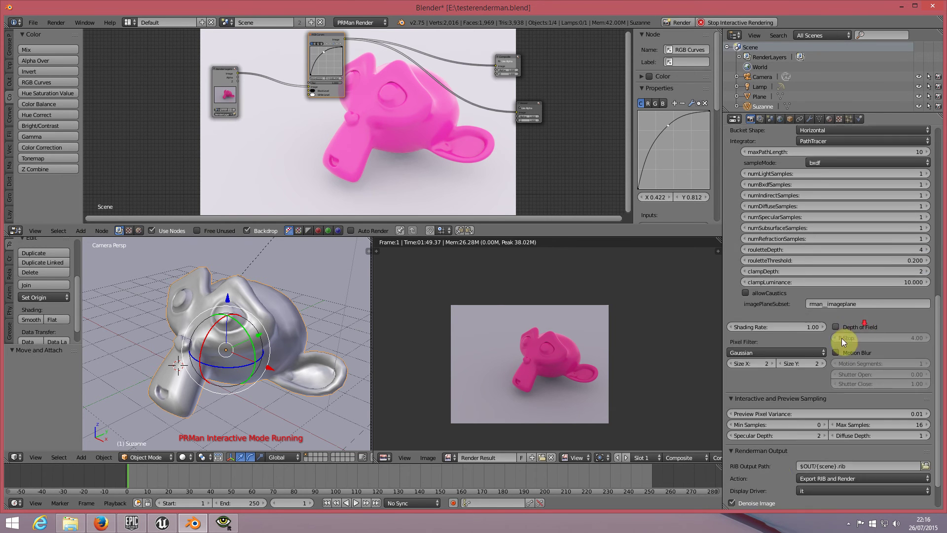
{"action": "scroll", "coordinate": [814, 375], "scroll_direction": "down", "scroll_amount": 3}
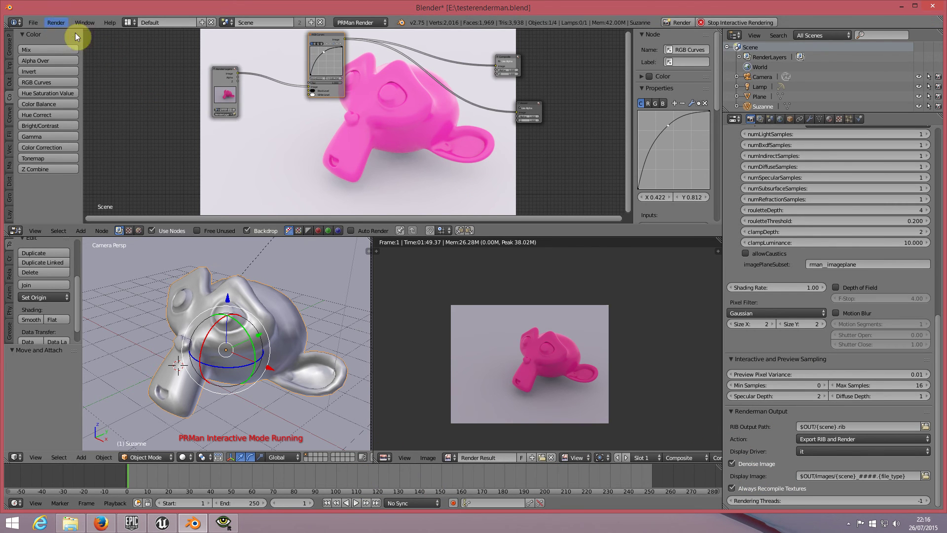
Change Suzanne's material Base Color from pink to green and render the image again
{"action": "left_click", "coordinate": [831, 119]}
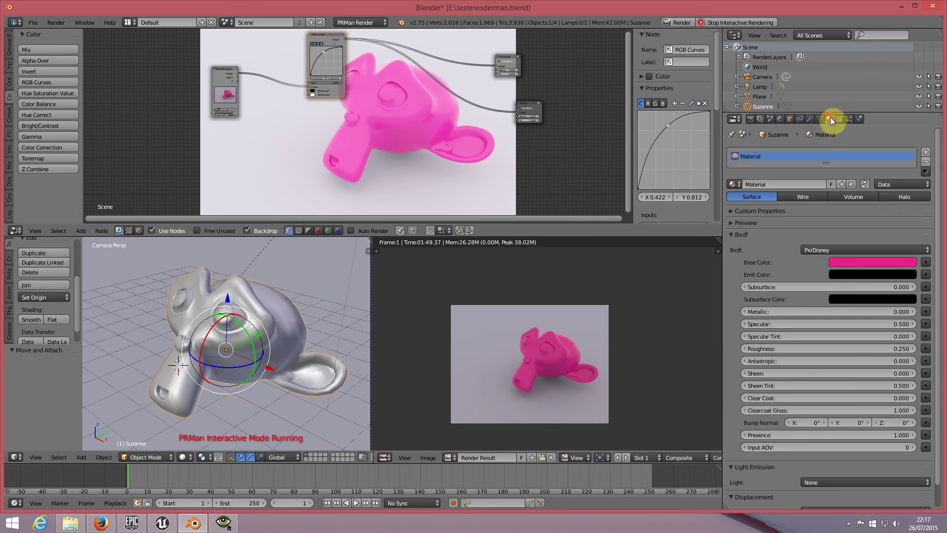
{"action": "left_click", "coordinate": [866, 265]}
{"action": "left_click_drag", "start_coordinate": [866, 155], "coordinate": [831, 151]}
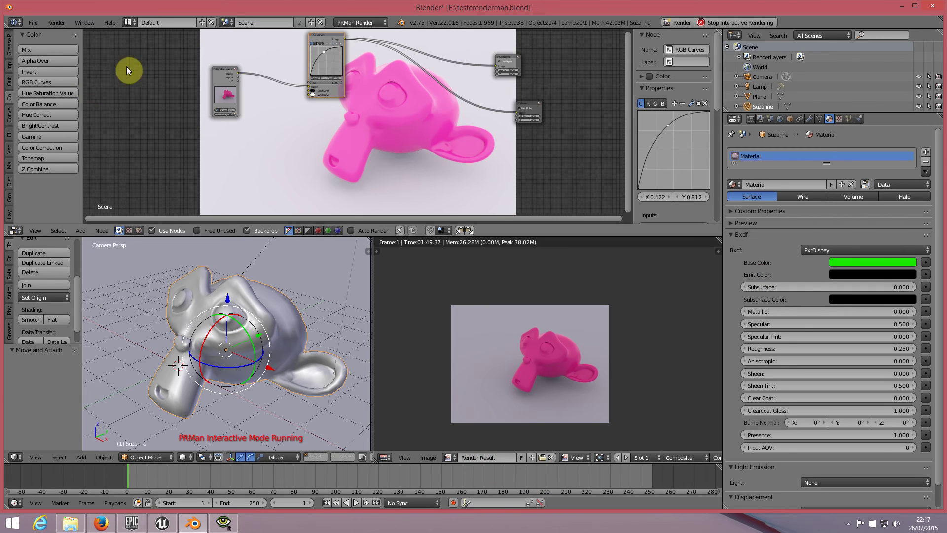
{"action": "left_click", "coordinate": [64, 23]}
{"action": "left_click", "coordinate": [99, 48]}
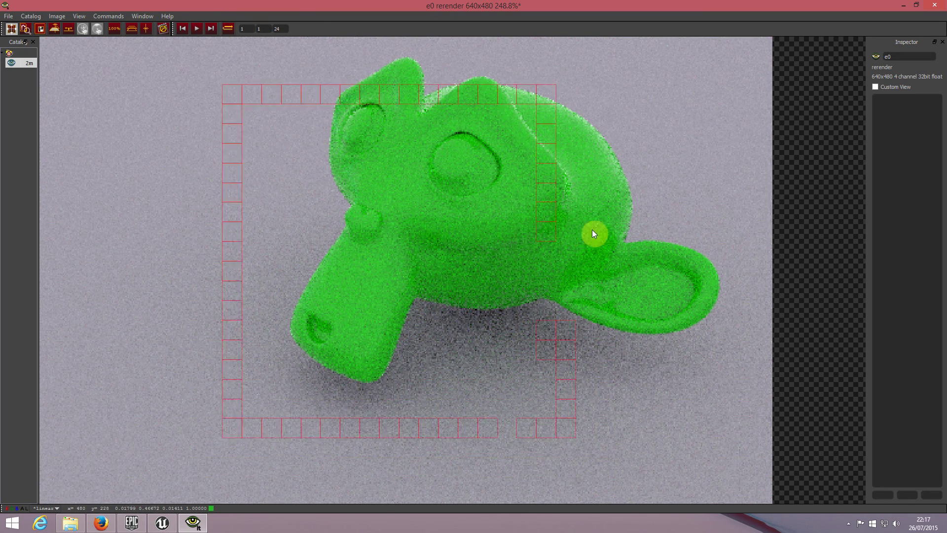
Zoom in and out on the green Suzanne render in it to inspect its grain
{"action": "scroll", "coordinate": [683, 232], "scroll_direction": "down", "scroll_amount": 2}
{"action": "scroll", "coordinate": [582, 210], "scroll_direction": "down", "scroll_amount": 2}
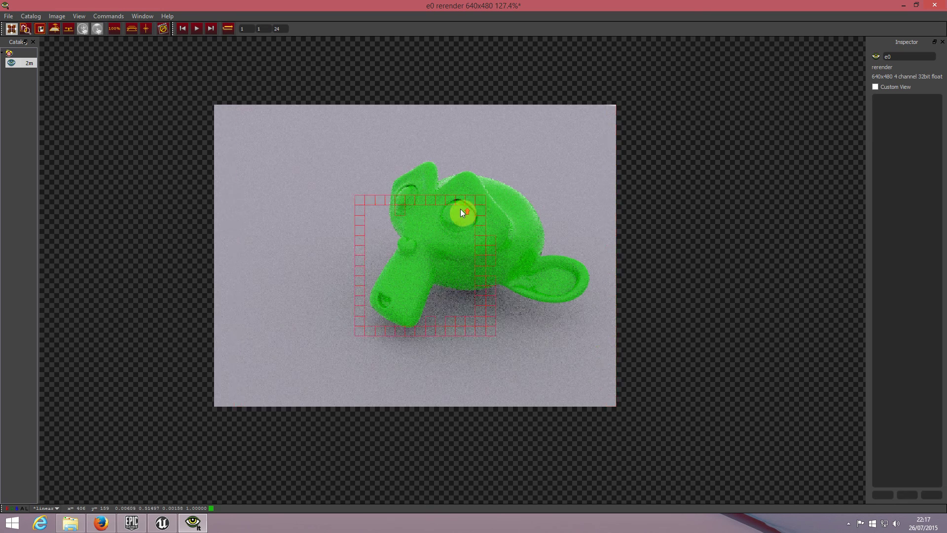
{"action": "scroll", "coordinate": [458, 210], "scroll_direction": "up", "scroll_amount": 4}
{"action": "scroll", "coordinate": [449, 215], "scroll_direction": "down", "scroll_amount": 1}
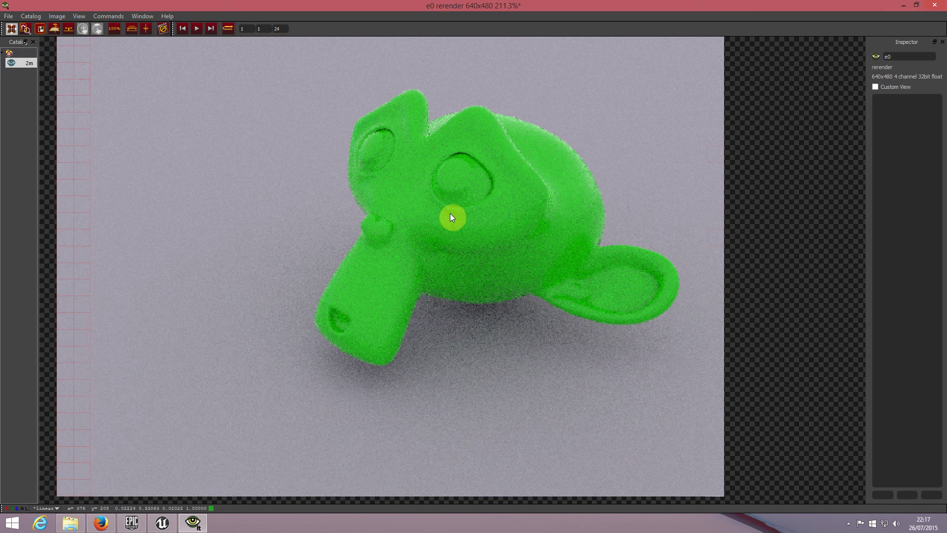
{"action": "scroll", "coordinate": [398, 215], "scroll_direction": "down", "scroll_amount": 1}
{"action": "scroll", "coordinate": [414, 217], "scroll_direction": "up", "scroll_amount": 2}
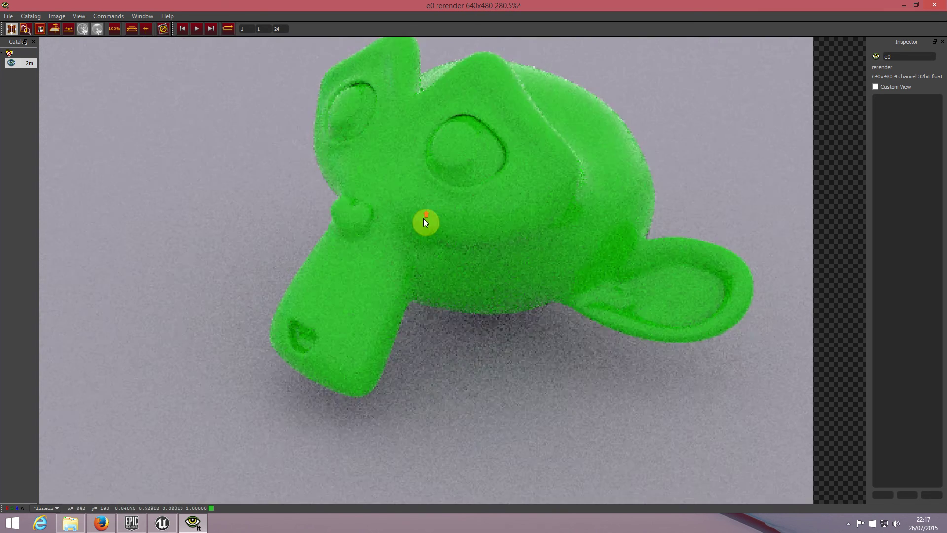
{"action": "scroll", "coordinate": [444, 214], "scroll_direction": "down", "scroll_amount": 3}
{"action": "scroll", "coordinate": [419, 242], "scroll_direction": "up", "scroll_amount": 3}
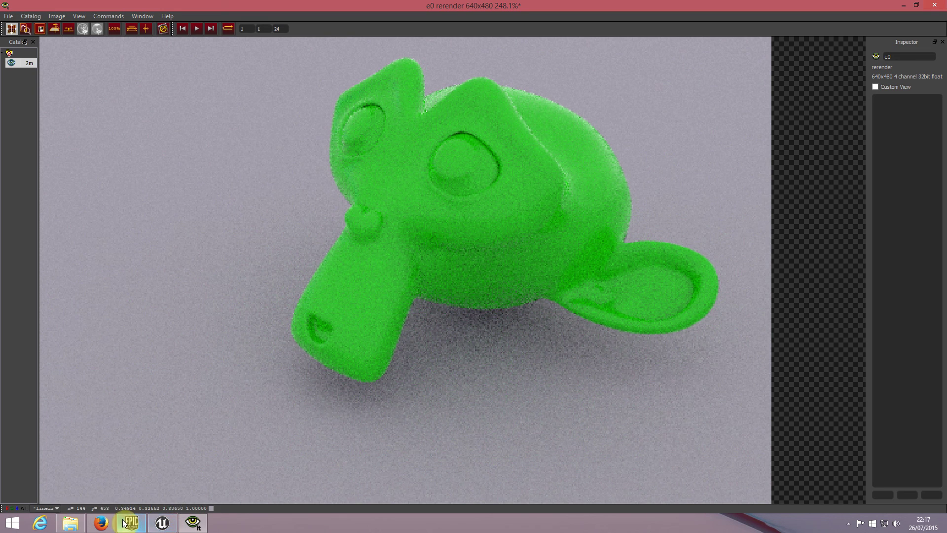
{"action": "scroll", "coordinate": [466, 177], "scroll_direction": "down", "scroll_amount": 1}
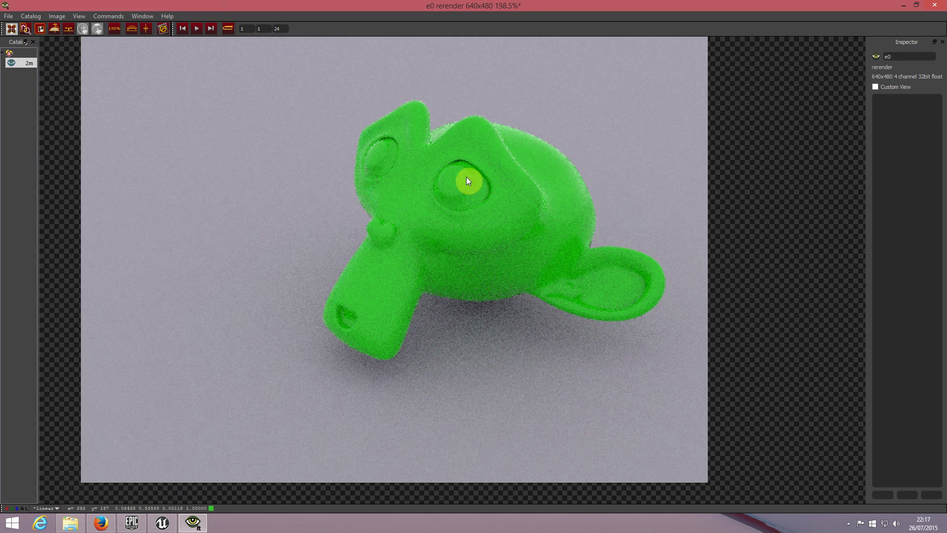
{"action": "scroll", "coordinate": [467, 212], "scroll_direction": "up", "scroll_amount": 2}
{"action": "scroll", "coordinate": [471, 207], "scroll_direction": "down", "scroll_amount": 2}
{"action": "scroll", "coordinate": [475, 197], "scroll_direction": "up", "scroll_amount": 2}
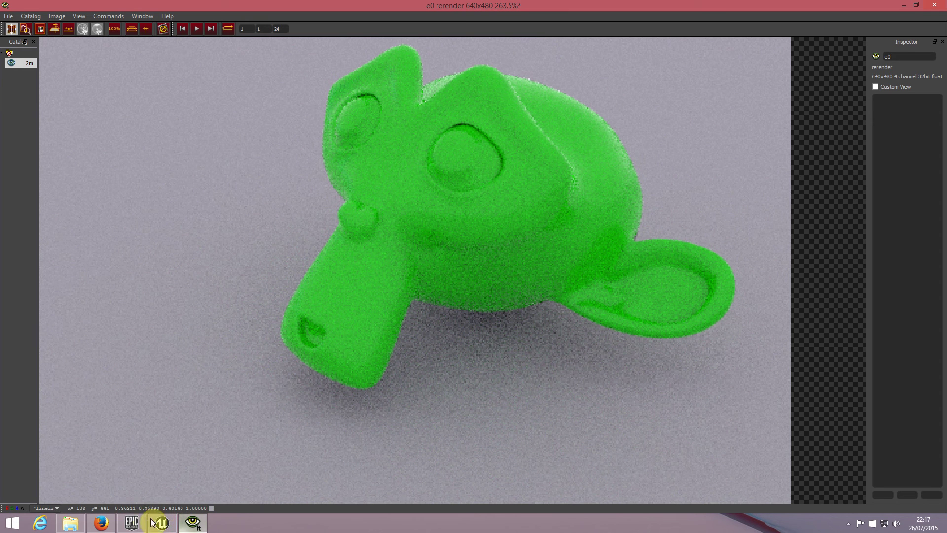
{"action": "left_click", "coordinate": [12, 522]}
Launch Blender and open testerenderman.blend after first opening renderman_tuto.blend by mistake
{"action": "left_click", "coordinate": [518, 133]}
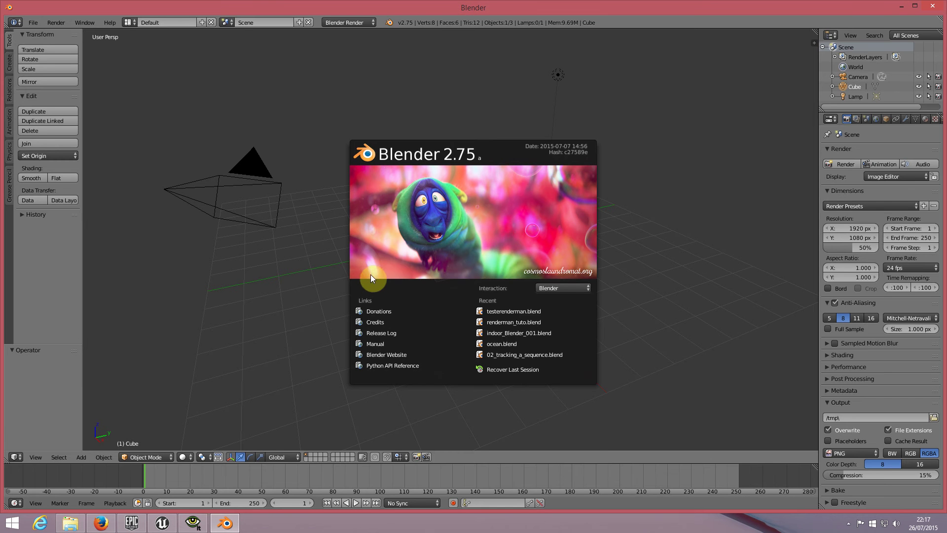
{"action": "left_click", "coordinate": [530, 322]}
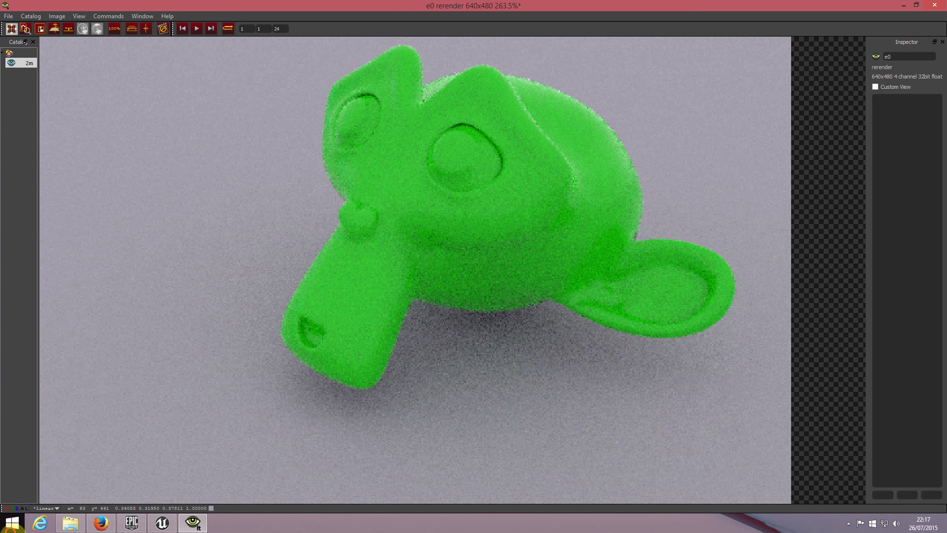
{"action": "left_click", "coordinate": [13, 522]}
{"action": "left_click", "coordinate": [521, 137]}
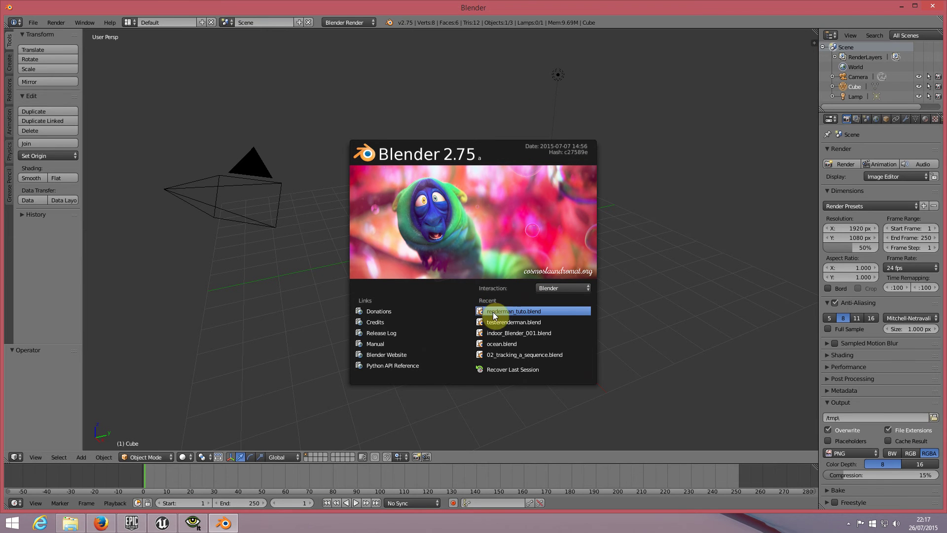
{"action": "left_click", "coordinate": [516, 324]}
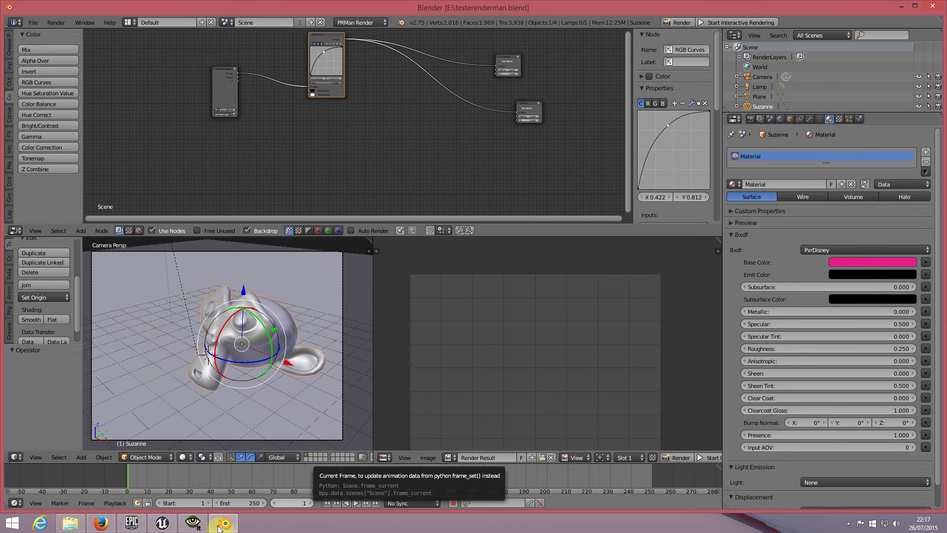
Review the earlier green render in it, then return to the Blender scene
{"action": "left_click", "coordinate": [193, 523]}
{"action": "scroll", "coordinate": [457, 202], "scroll_direction": "down", "scroll_amount": 3}
{"action": "scroll", "coordinate": [430, 206], "scroll_direction": "up", "scroll_amount": 3}
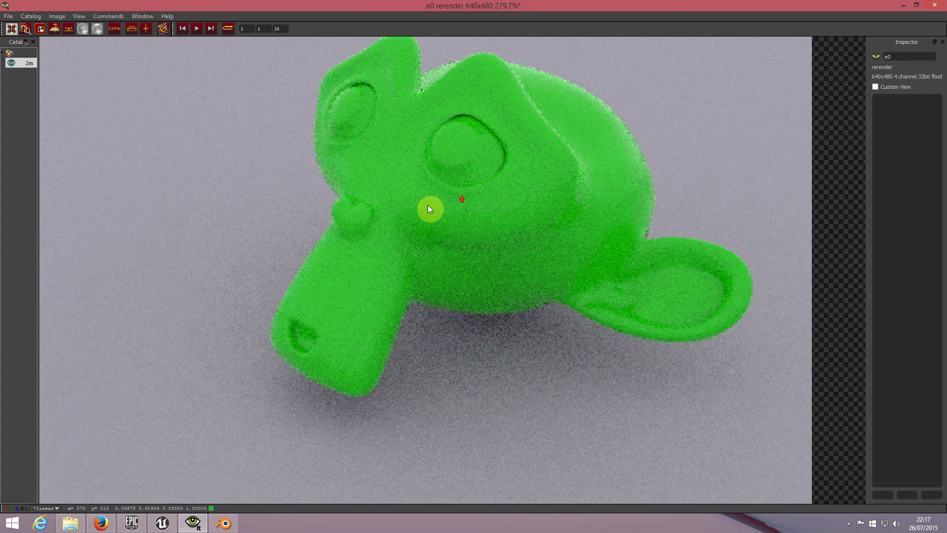
{"action": "scroll", "coordinate": [459, 207], "scroll_direction": "down", "scroll_amount": 3}
{"action": "scroll", "coordinate": [442, 207], "scroll_direction": "up", "scroll_amount": 1}
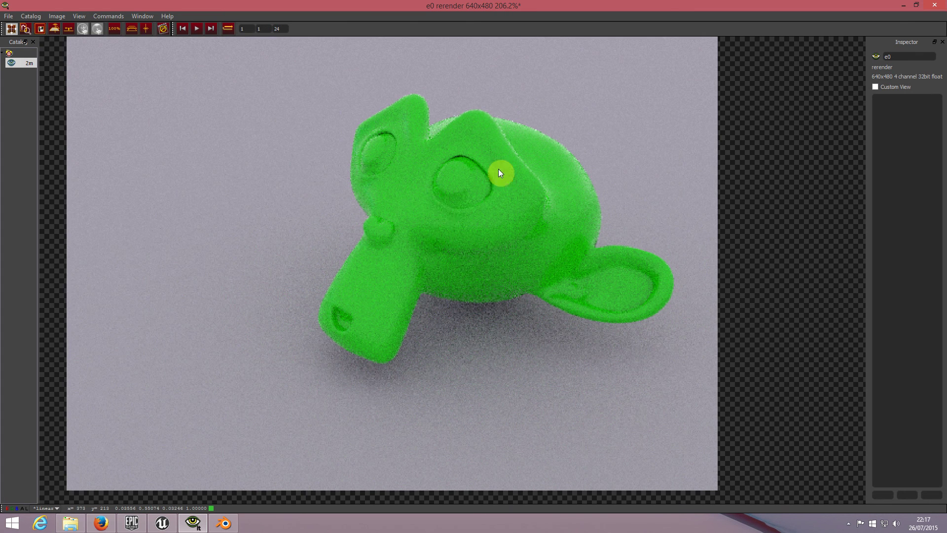
{"action": "left_click", "coordinate": [226, 528]}
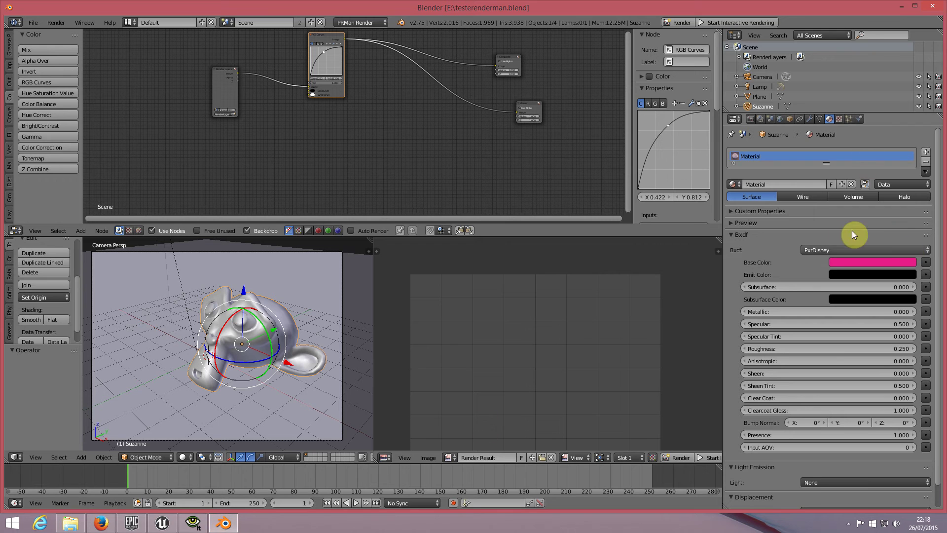
Set Suzanne's Base Color to deep blue and save testerenderman.blend
{"action": "left_click", "coordinate": [846, 261]}
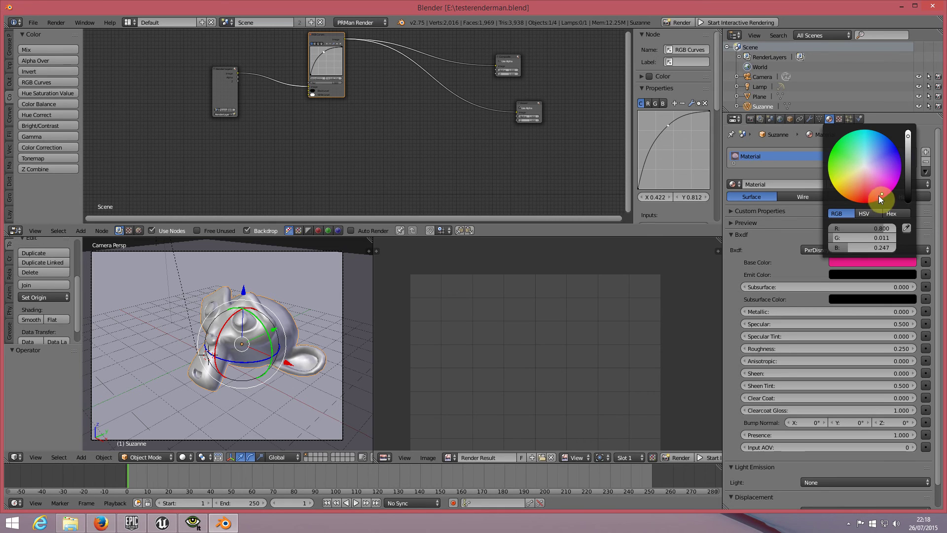
{"action": "mouse_move", "coordinate": [880, 191]}
{"action": "left_mouse_down"}
{"action": "mouse_move", "coordinate": [876, 158]}
{"action": "mouse_move", "coordinate": [887, 144]}
{"action": "left_mouse_up"}
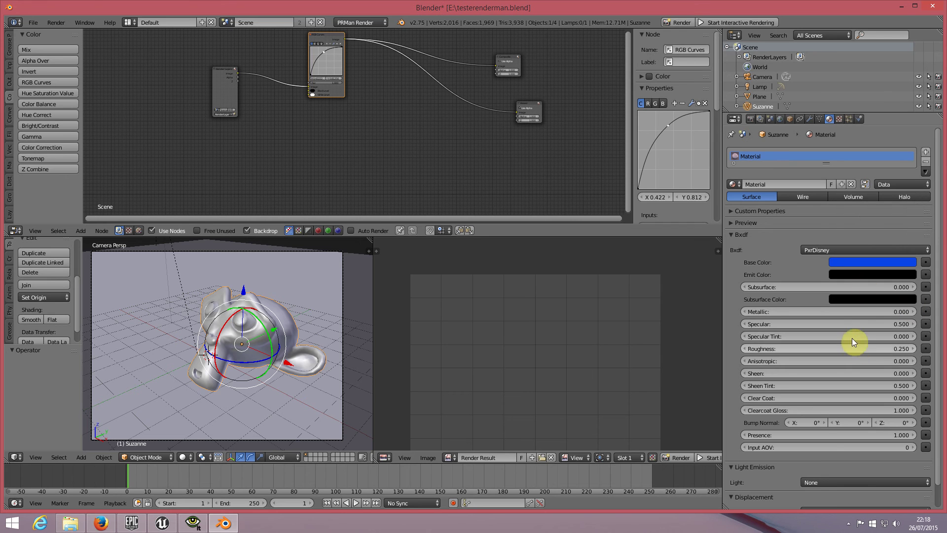
{"action": "key", "text": "ctrl+s"}
{"action": "left_click", "coordinate": [357, 315]}
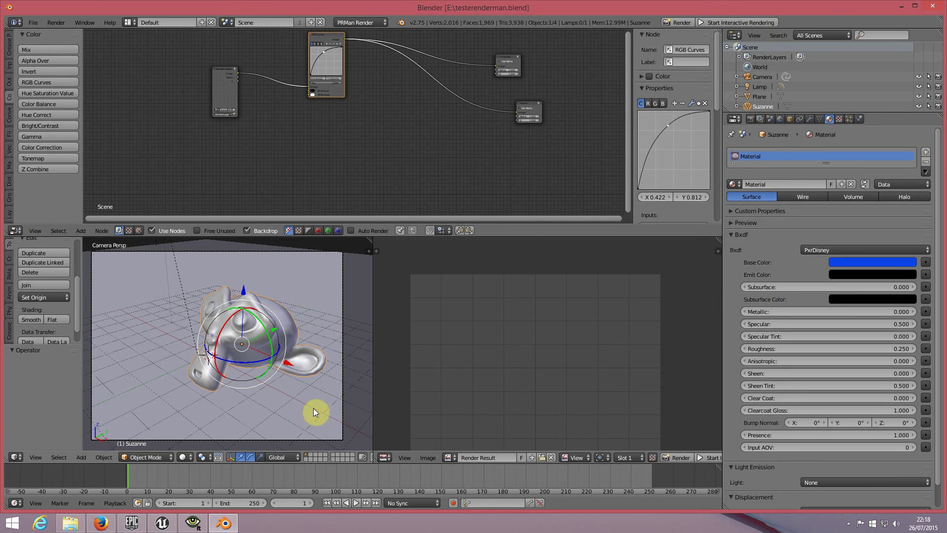
Use Fly Navigation on the camera to frame Suzanne closer, on the right
{"action": "right_click", "coordinate": [274, 438]}
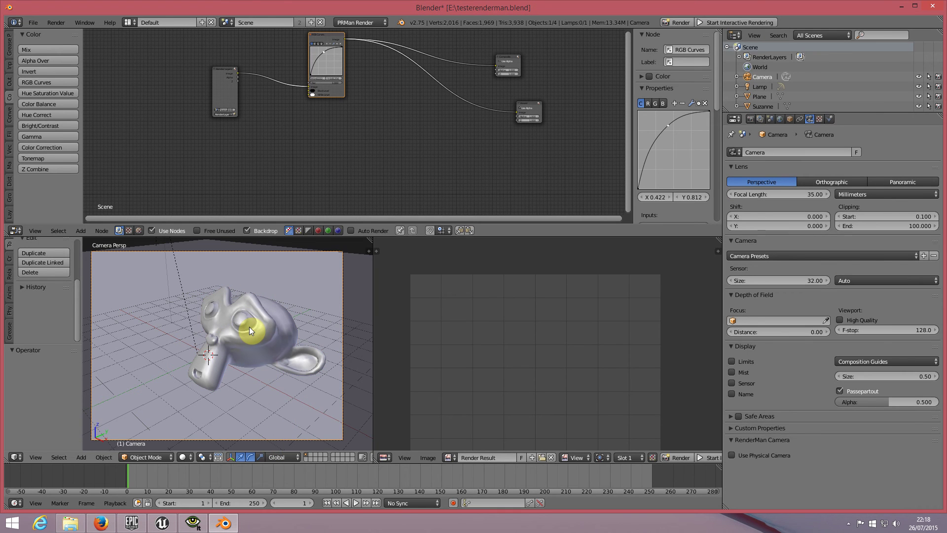
{"action": "key", "text": "space"}
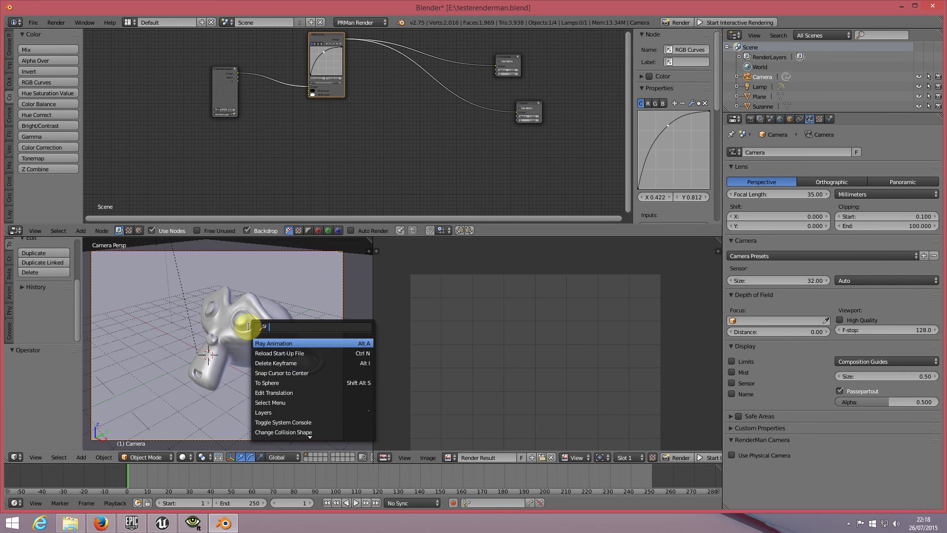
{"action": "type", "text": "fly"}
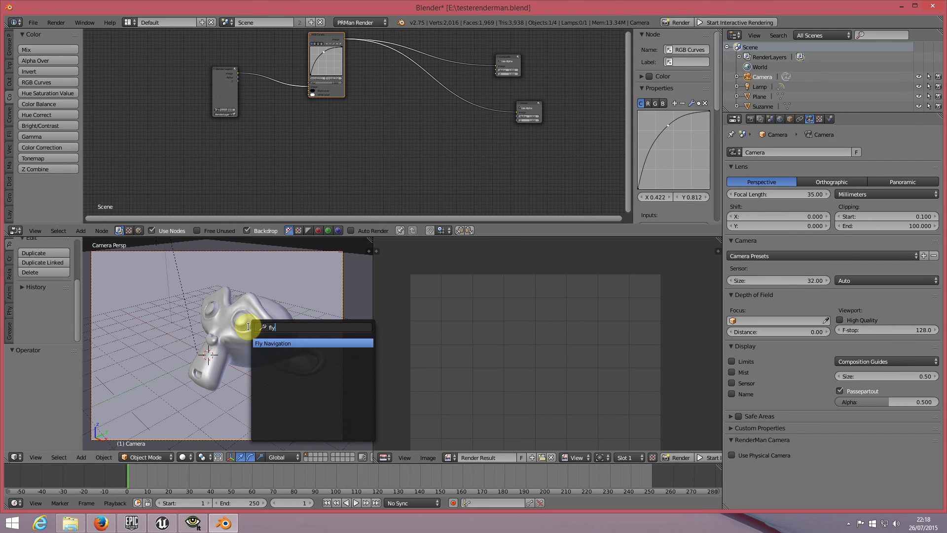
{"action": "key", "text": "Return"}
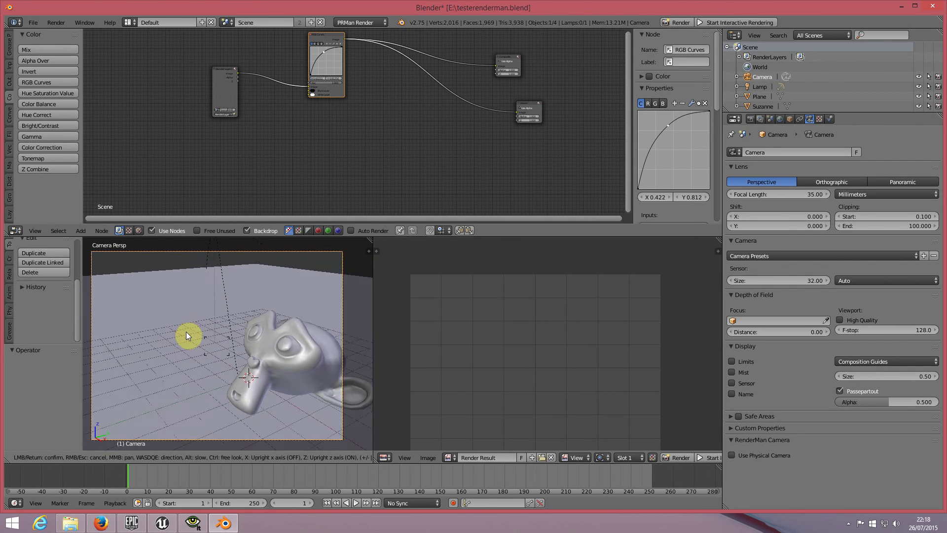
{"action": "left_click", "coordinate": [209, 347]}
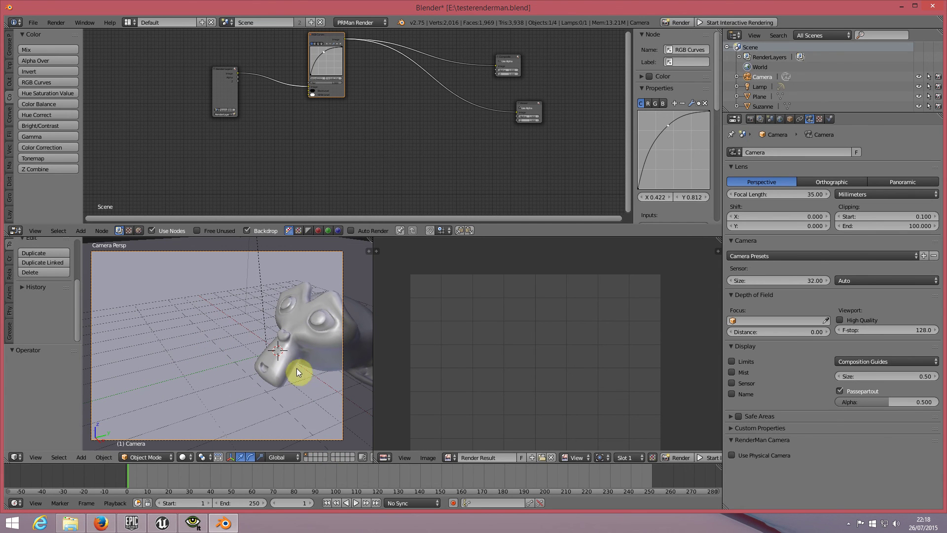
Set the Renderman Output Display Driver to it in the Render properties
{"action": "left_click", "coordinate": [750, 119]}
{"action": "scroll", "coordinate": [851, 331], "scroll_direction": "down", "scroll_amount": 3}
{"action": "scroll", "coordinate": [851, 332], "scroll_direction": "down", "scroll_amount": 5}
{"action": "scroll", "coordinate": [852, 331], "scroll_direction": "down", "scroll_amount": 5}
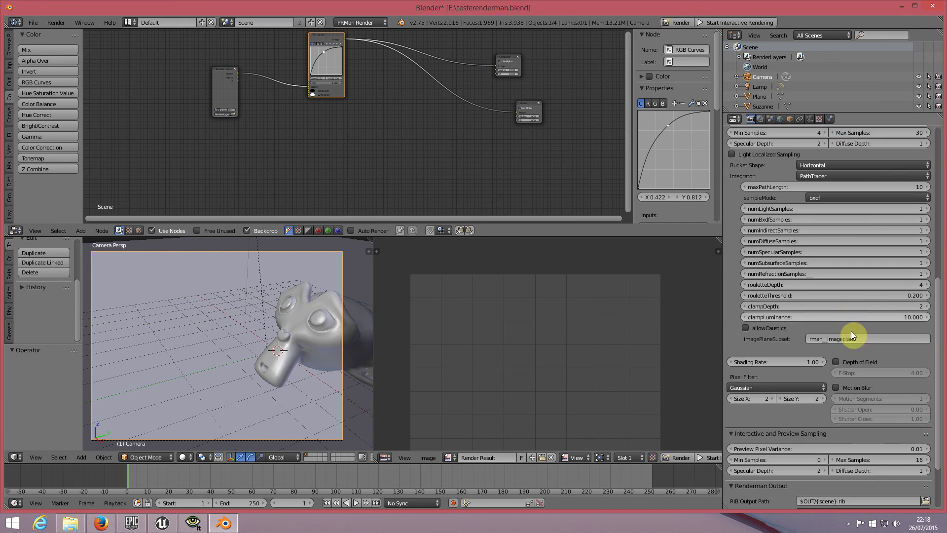
{"action": "scroll", "coordinate": [851, 331], "scroll_direction": "down", "scroll_amount": 5}
{"action": "scroll", "coordinate": [852, 333], "scroll_direction": "down", "scroll_amount": 1}
{"action": "left_click", "coordinate": [809, 450]}
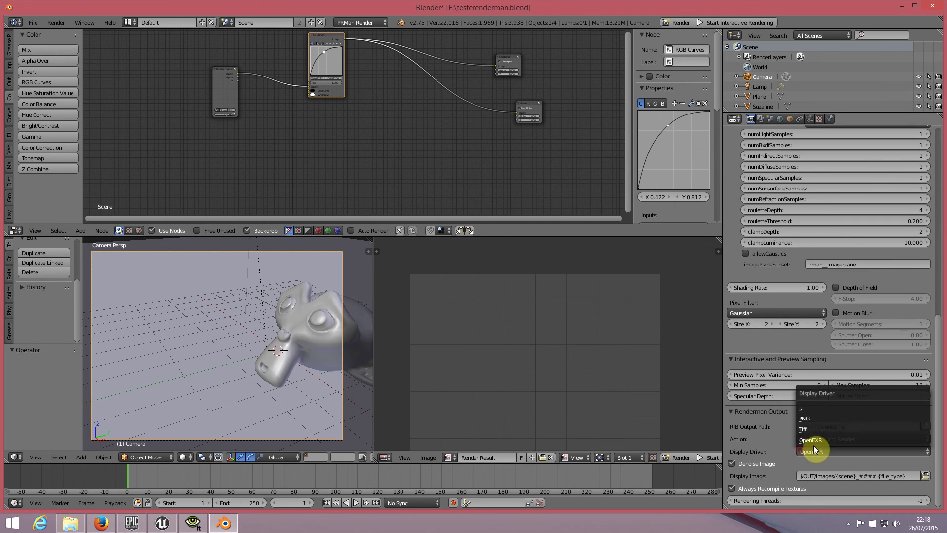
{"action": "left_click", "coordinate": [806, 407]}
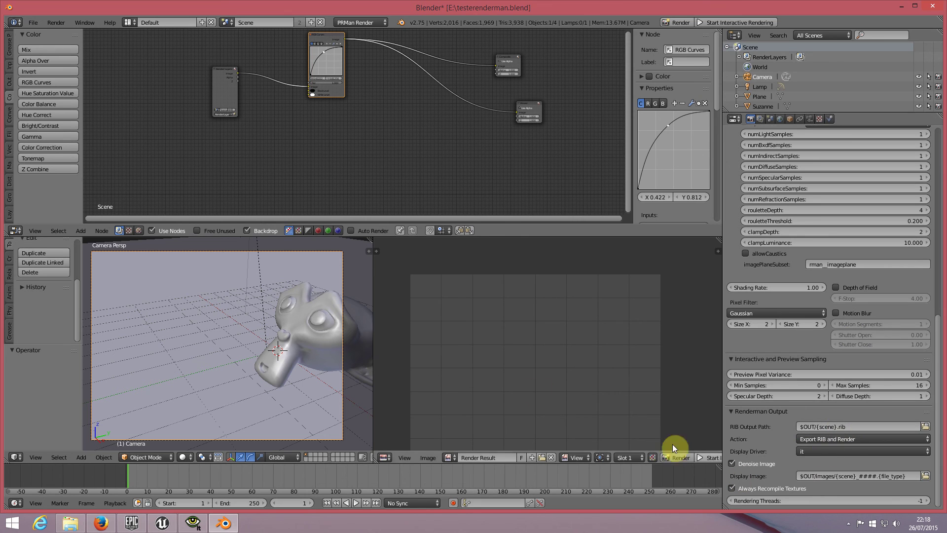
Save testerenderman.blend with the it display driver setting
{"action": "key", "text": "ctrl+s"}
{"action": "left_click", "coordinate": [378, 357]}
{"action": "scroll", "coordinate": [898, 407], "scroll_direction": "up", "scroll_amount": 4}
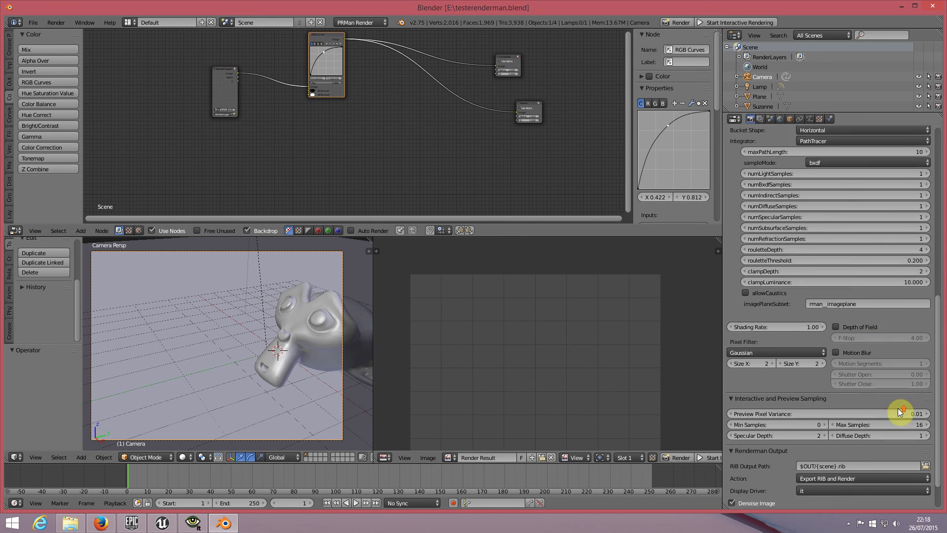
{"action": "scroll", "coordinate": [898, 408], "scroll_direction": "up", "scroll_amount": 5}
{"action": "scroll", "coordinate": [895, 406], "scroll_direction": "up", "scroll_amount": 5}
{"action": "scroll", "coordinate": [887, 388], "scroll_direction": "up", "scroll_amount": 4}
{"action": "scroll", "coordinate": [887, 389], "scroll_direction": "up", "scroll_amount": 1}
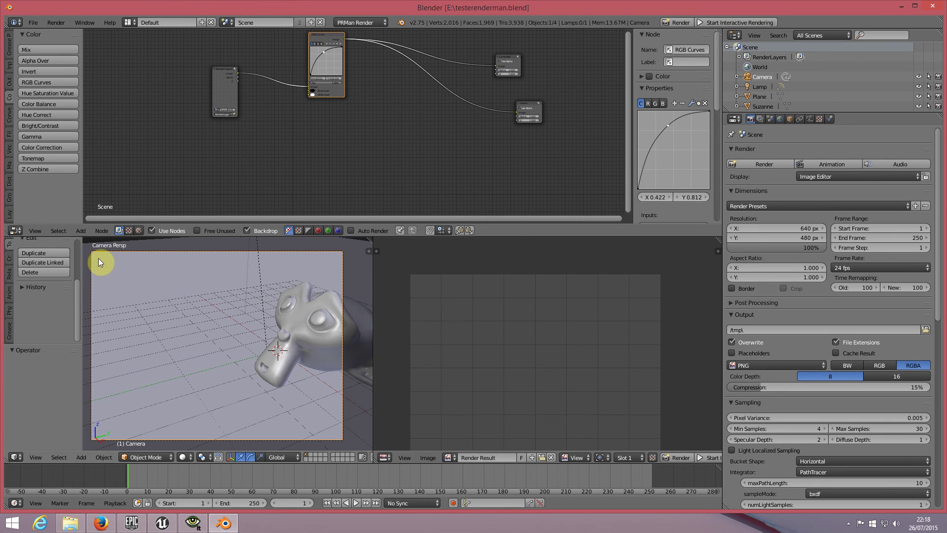
Render the still image with PRMan and bring the it viewer to the front
{"action": "left_click", "coordinate": [58, 23]}
{"action": "left_click", "coordinate": [73, 33]}
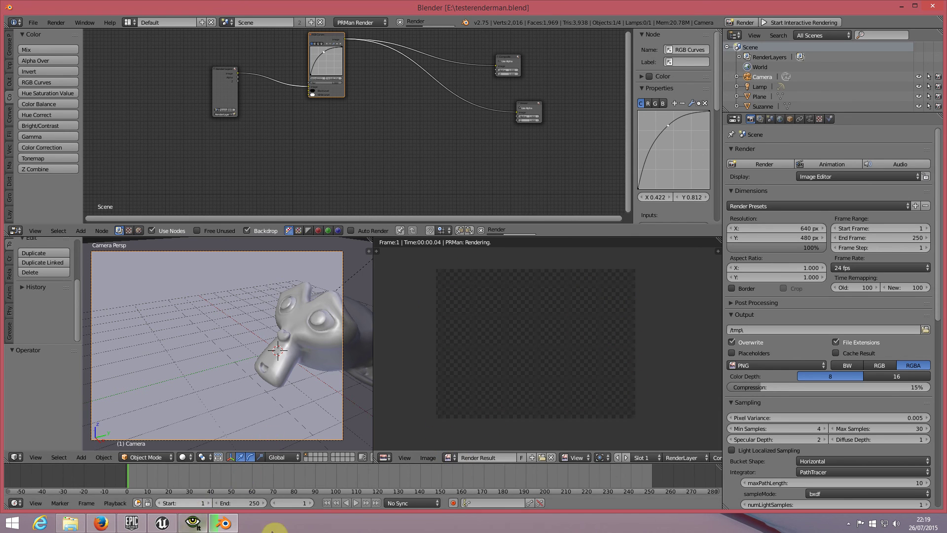
{"action": "left_click", "coordinate": [190, 525]}
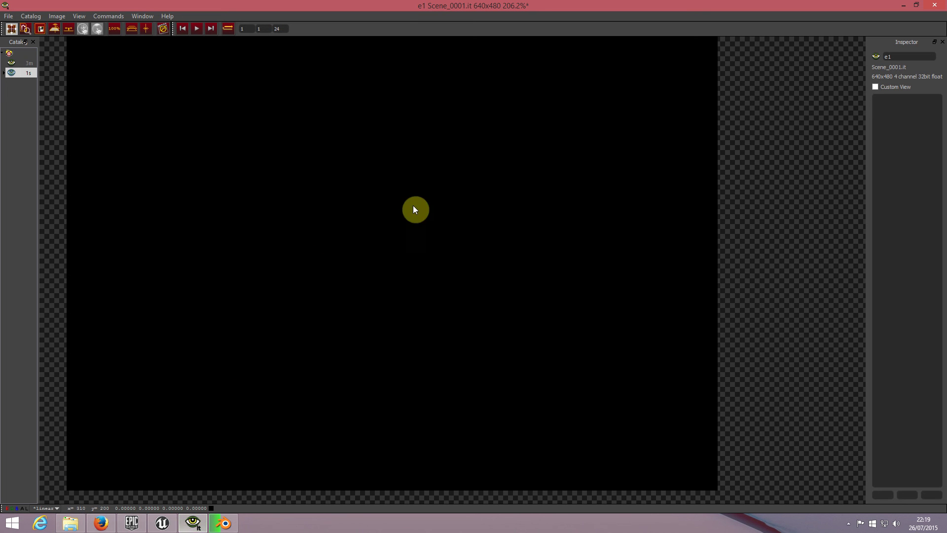
Wait for the blue render to finish and Scene_0001.denoise_filtered.exr to appear in the catalog
{"action": "scroll", "coordinate": [348, 282], "scroll_direction": "down", "scroll_amount": 2}
{"action": "scroll", "coordinate": [264, 84], "scroll_direction": "up", "scroll_amount": 1}
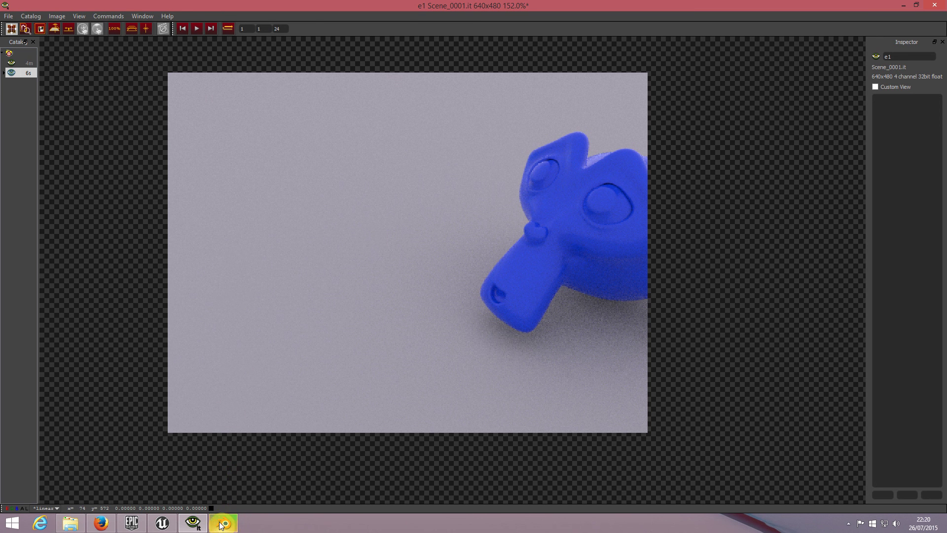
{"action": "mouse_move", "coordinate": [223, 523]}
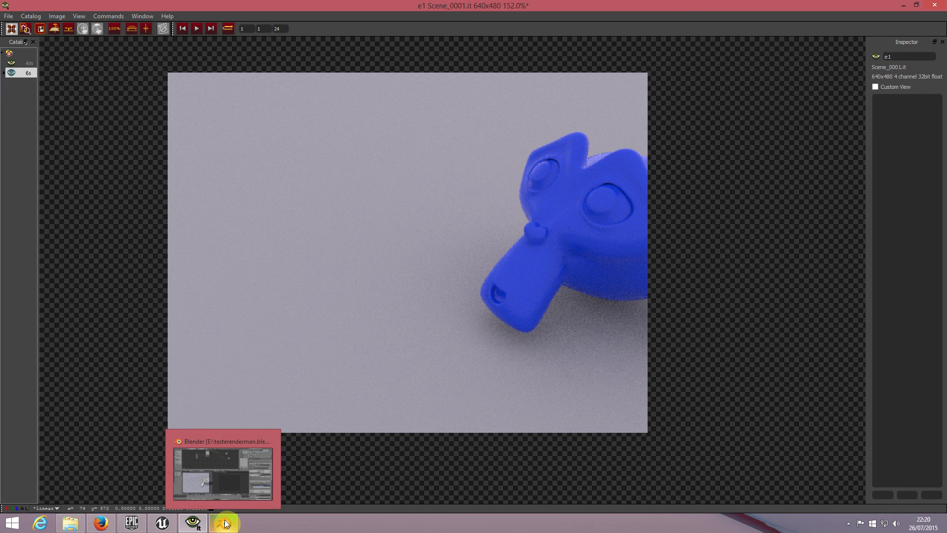
{"action": "left_click", "coordinate": [262, 333]}
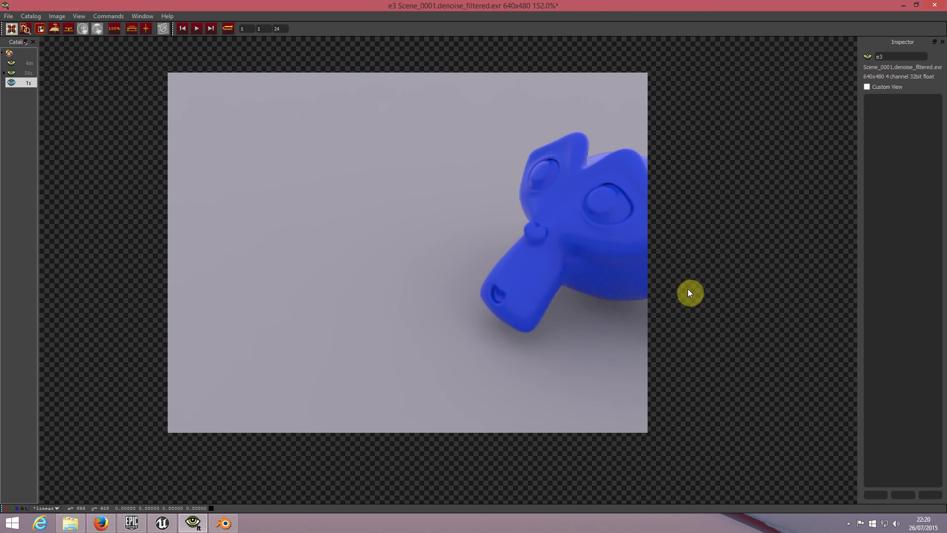
Zoom and pan around the denoised blue Suzanne to inspect the eyes closely
{"action": "scroll", "coordinate": [590, 205], "scroll_direction": "up", "scroll_amount": 3}
{"action": "middle_click_drag", "start_coordinate": [342, 318], "coordinate": [297, 317]}
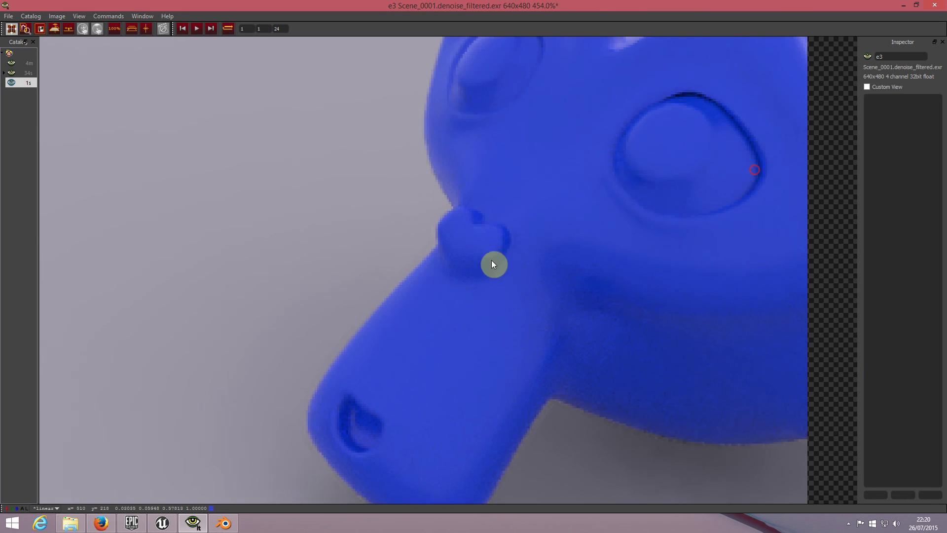
{"action": "scroll", "coordinate": [298, 316], "scroll_direction": "down", "scroll_amount": 3}
{"action": "scroll", "coordinate": [286, 308], "scroll_direction": "up", "scroll_amount": 2}
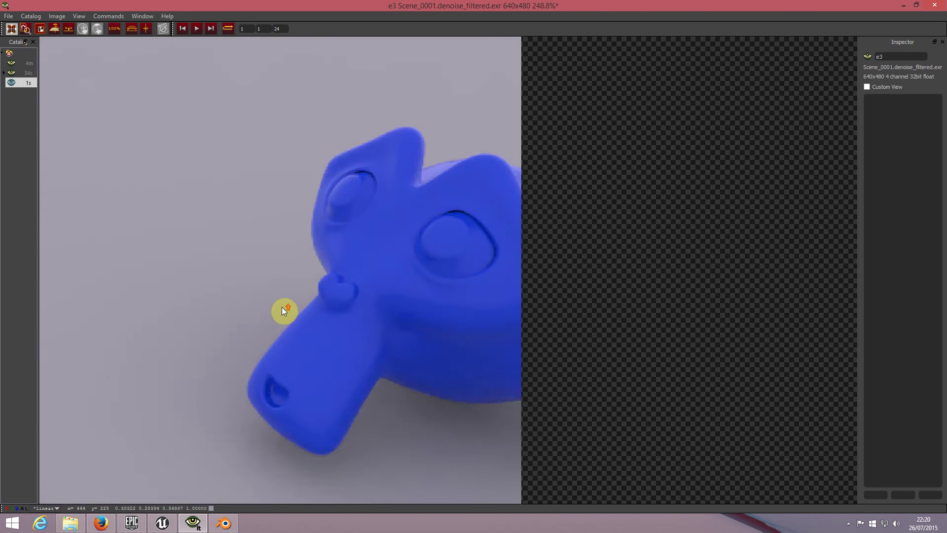
{"action": "scroll", "coordinate": [282, 308], "scroll_direction": "up", "scroll_amount": 1}
{"action": "scroll", "coordinate": [282, 308], "scroll_direction": "up", "scroll_amount": 1}
{"action": "scroll", "coordinate": [282, 308], "scroll_direction": "down", "scroll_amount": 3}
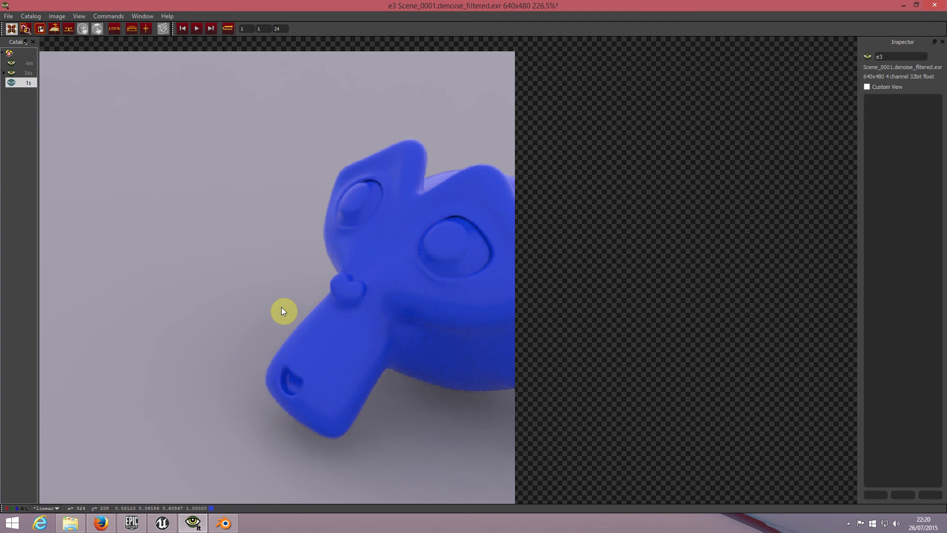
{"action": "scroll", "coordinate": [282, 307], "scroll_direction": "down", "scroll_amount": 3}
{"action": "scroll", "coordinate": [282, 308], "scroll_direction": "up", "scroll_amount": 2}
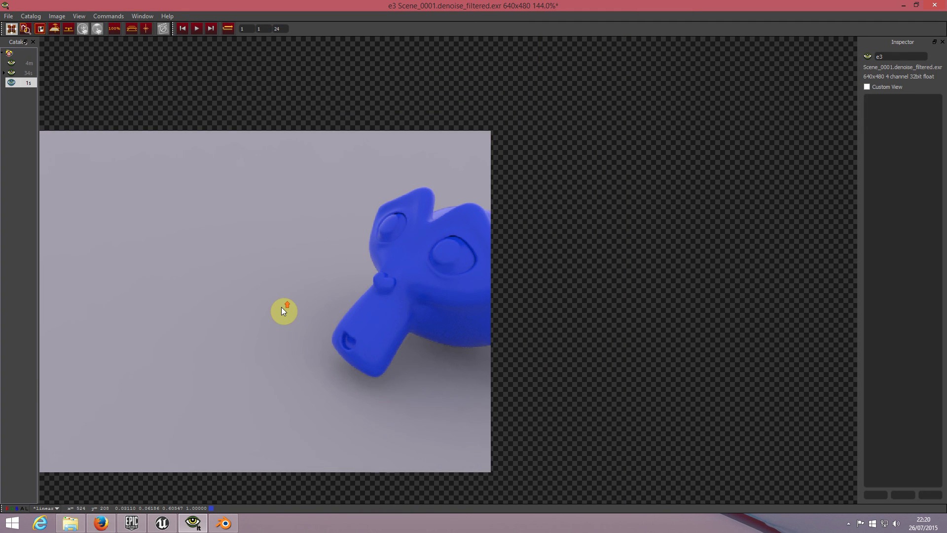
{"action": "scroll", "coordinate": [282, 308], "scroll_direction": "up", "scroll_amount": 1}
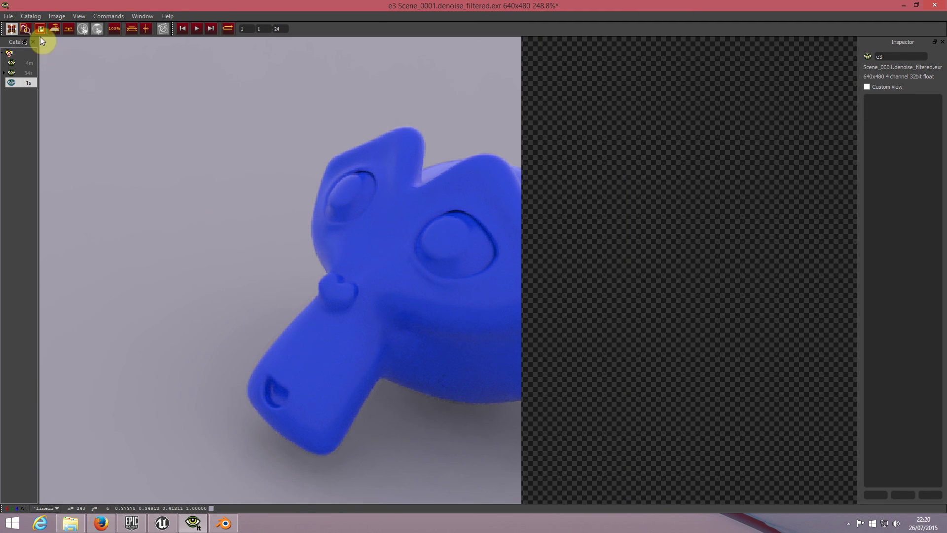
{"action": "left_click", "coordinate": [8, 18]}
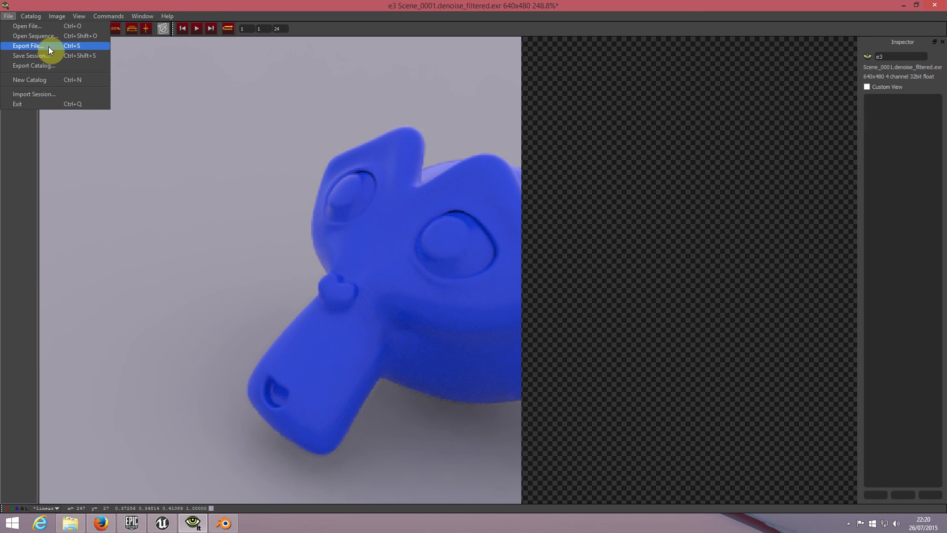
Export the denoised image as azul.denoise_filtered.exr in OpenEXR Half format
{"action": "left_click", "coordinate": [49, 47]}
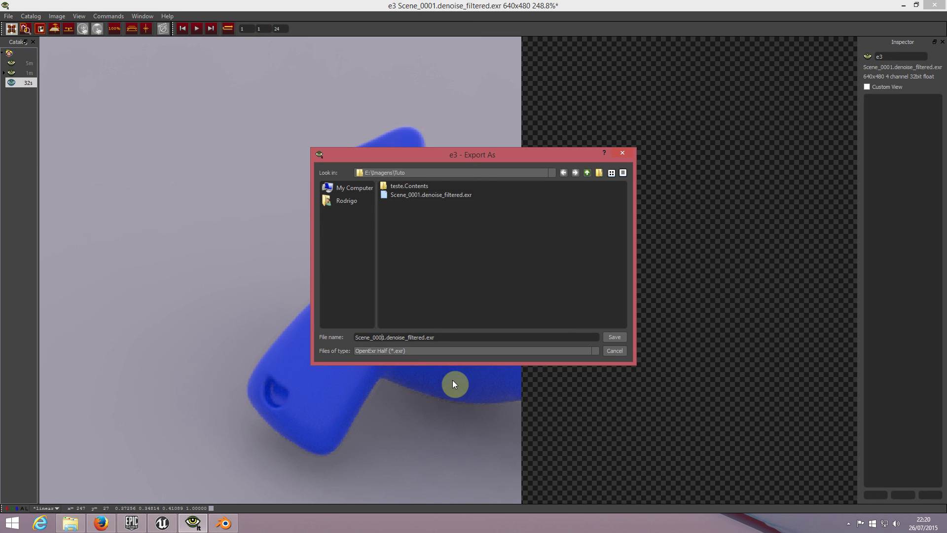
{"action": "key", "text": "BackSpace"}
{"action": "key", "text": "BackSpace"}
{"action": "key", "text": "BackSpace"}
{"action": "key", "text": "BackSpace"}
{"action": "key", "text": "BackSpace"}
{"action": "key", "text": "BackSpace"}
{"action": "key", "text": "BackSpace"}
{"action": "key", "text": "BackSpace"}
{"action": "type", "text": "azu"}
{"action": "type", "text": "l"}
{"action": "left_click", "coordinate": [406, 352]}
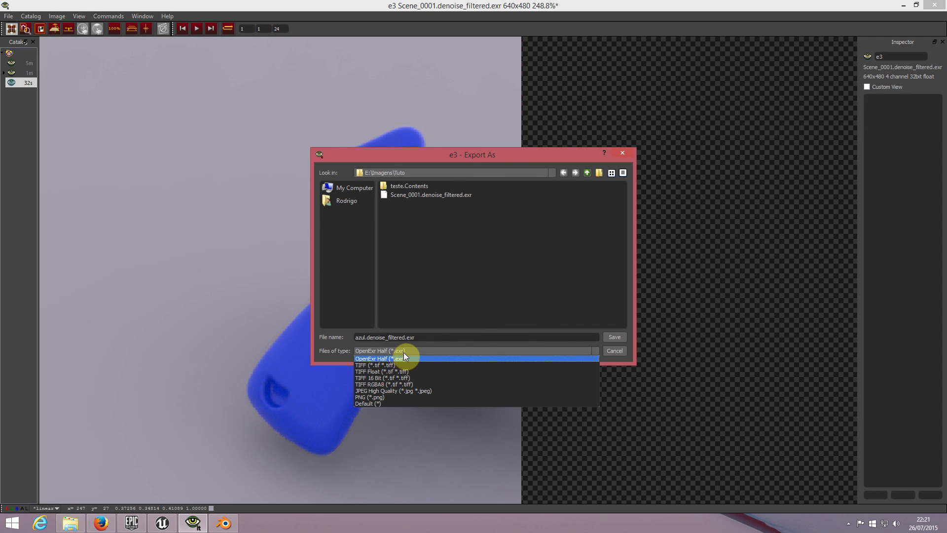
{"action": "left_click", "coordinate": [600, 335]}
Save the exported EXR, recentre the full blue render in the viewer, and bring up the Image menu
{"action": "left_click", "coordinate": [612, 336]}
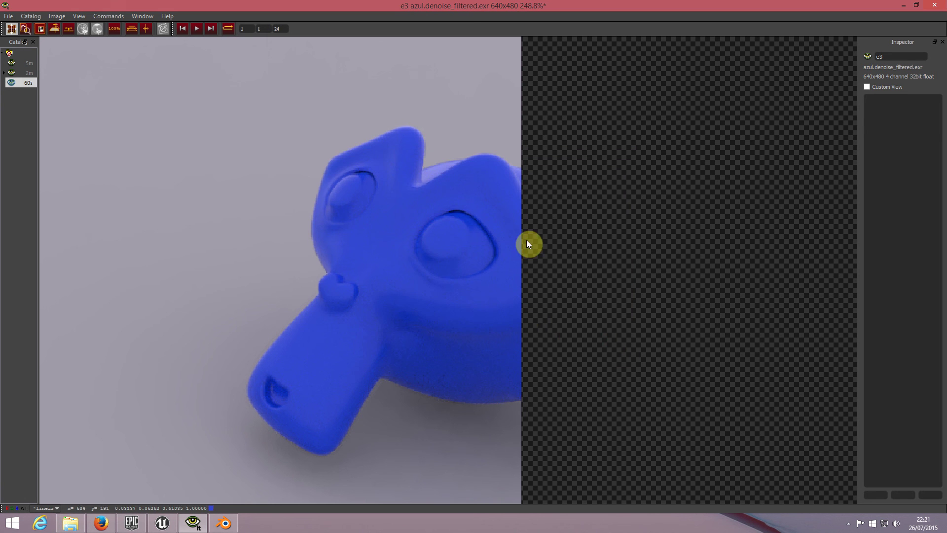
{"action": "scroll", "coordinate": [372, 230], "scroll_direction": "down", "scroll_amount": 5}
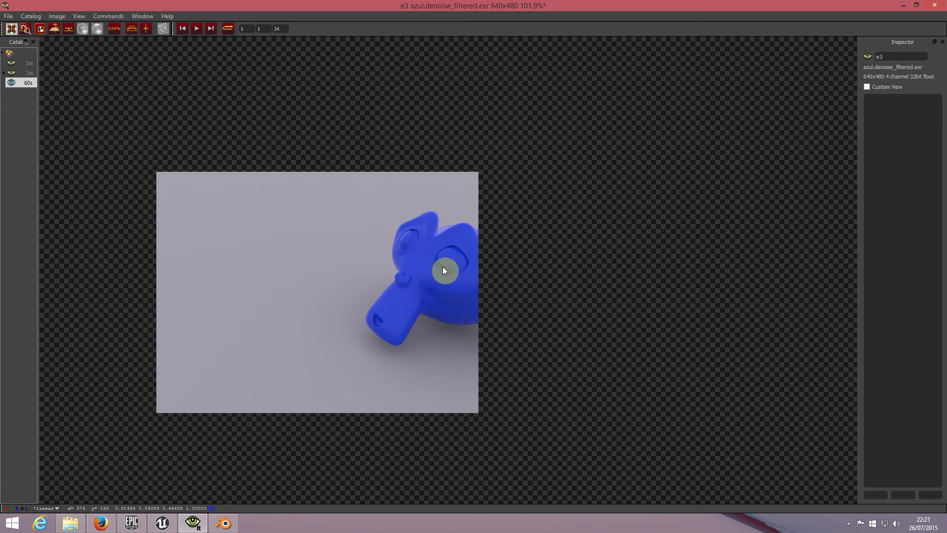
{"action": "mouse_move", "coordinate": [385, 262]}
{"action": "middle_mouse_down"}
{"action": "mouse_move", "coordinate": [588, 228]}
{"action": "mouse_move", "coordinate": [446, 238]}
{"action": "middle_mouse_up"}
{"action": "scroll", "coordinate": [449, 232], "scroll_direction": "up", "scroll_amount": 3}
{"action": "scroll", "coordinate": [439, 227], "scroll_direction": "down", "scroll_amount": 1}
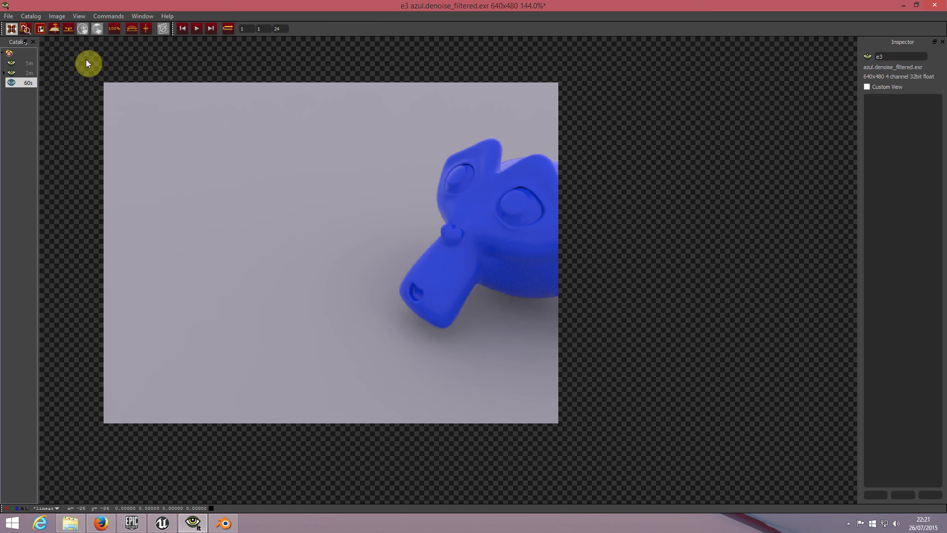
{"action": "left_click", "coordinate": [60, 16]}
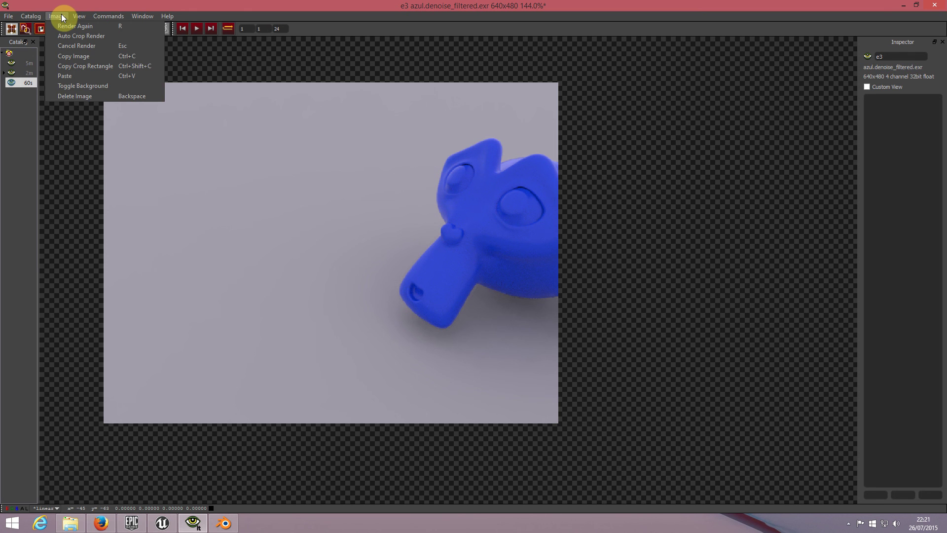
{"action": "mouse_move", "coordinate": [78, 16]}
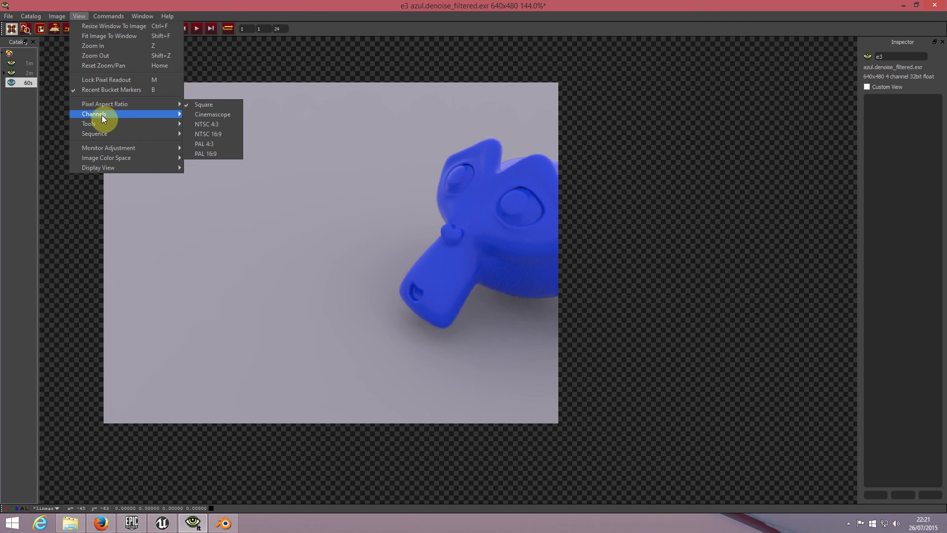
{"action": "mouse_move", "coordinate": [94, 114]}
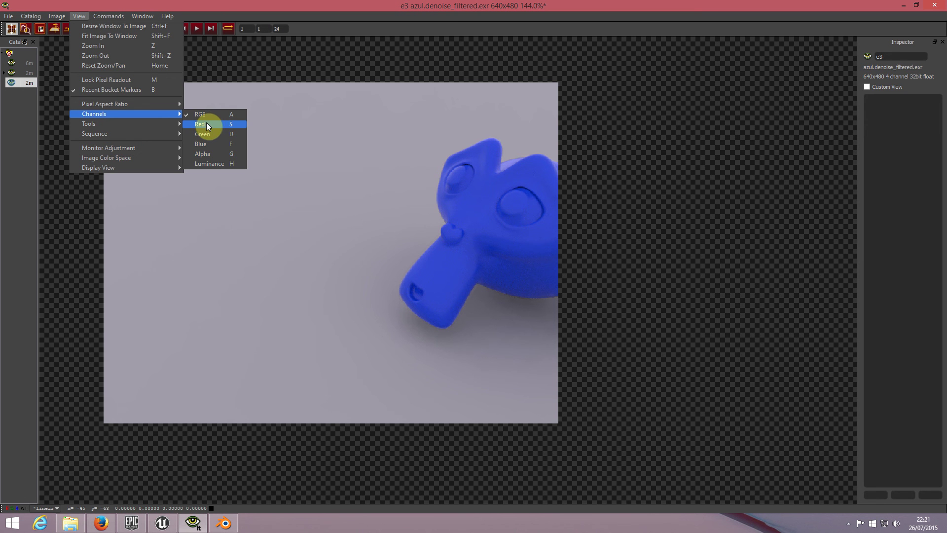
Show the blue render's Red, Blue and Alpha channels in turn, then return to full RGB
{"action": "left_click", "coordinate": [210, 126]}
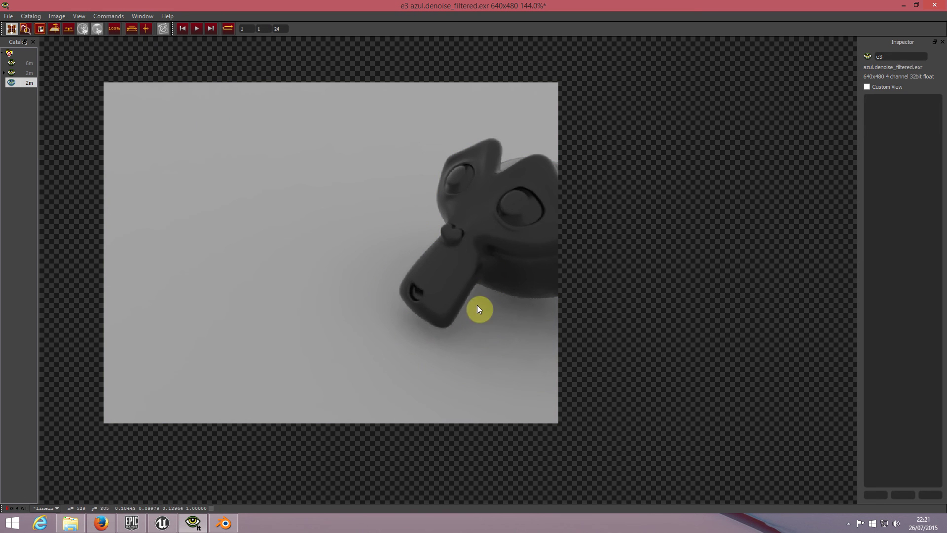
{"action": "left_click", "coordinate": [61, 19]}
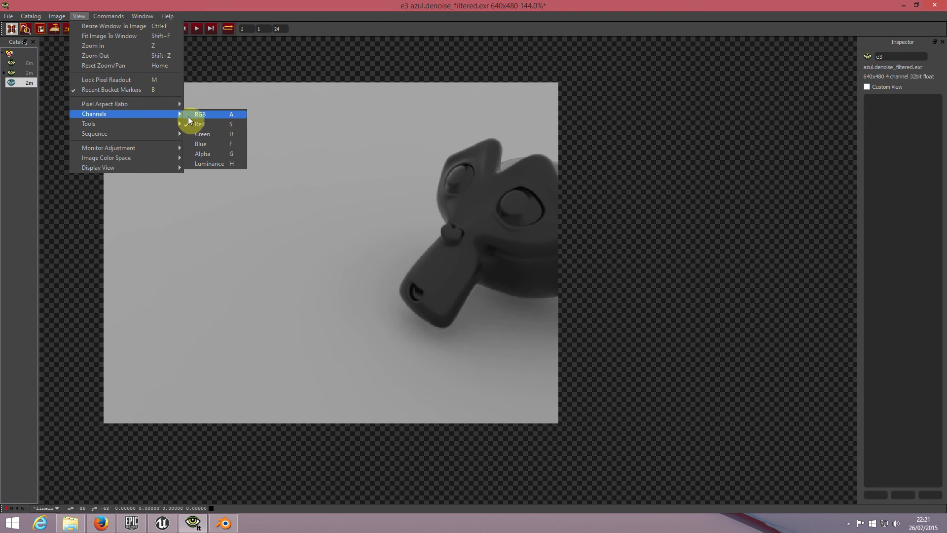
{"action": "left_click", "coordinate": [211, 150]}
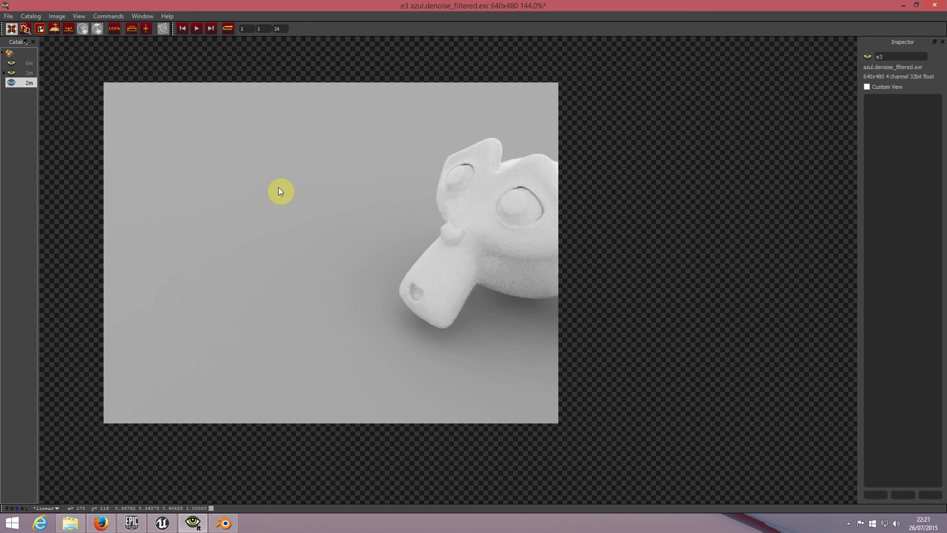
{"action": "left_click", "coordinate": [87, 17]}
{"action": "mouse_move", "coordinate": [93, 114]}
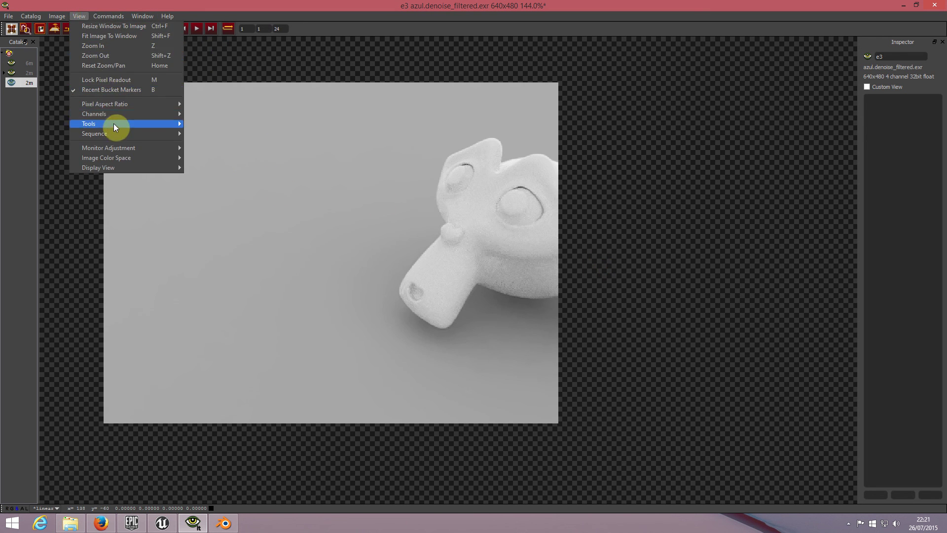
{"action": "left_click", "coordinate": [209, 154]}
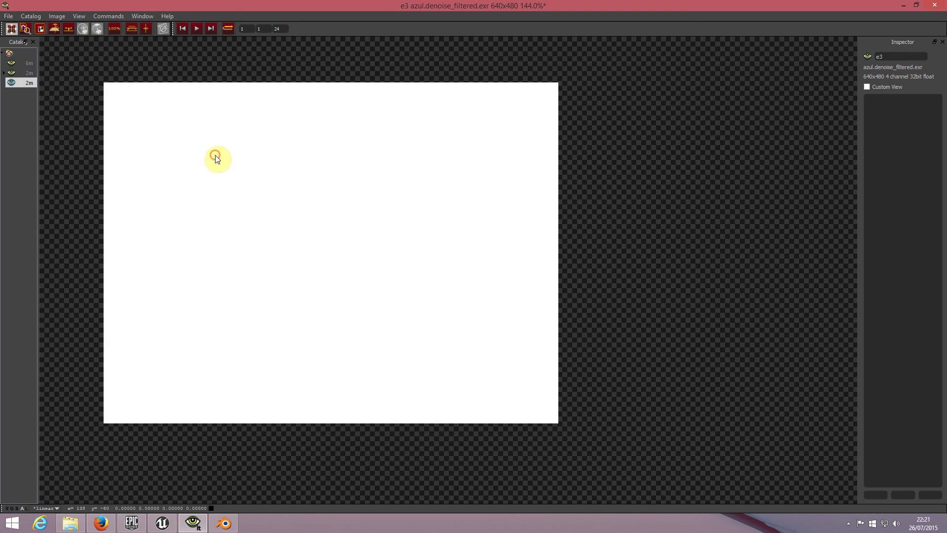
{"action": "left_click", "coordinate": [80, 18]}
{"action": "mouse_move", "coordinate": [94, 114]}
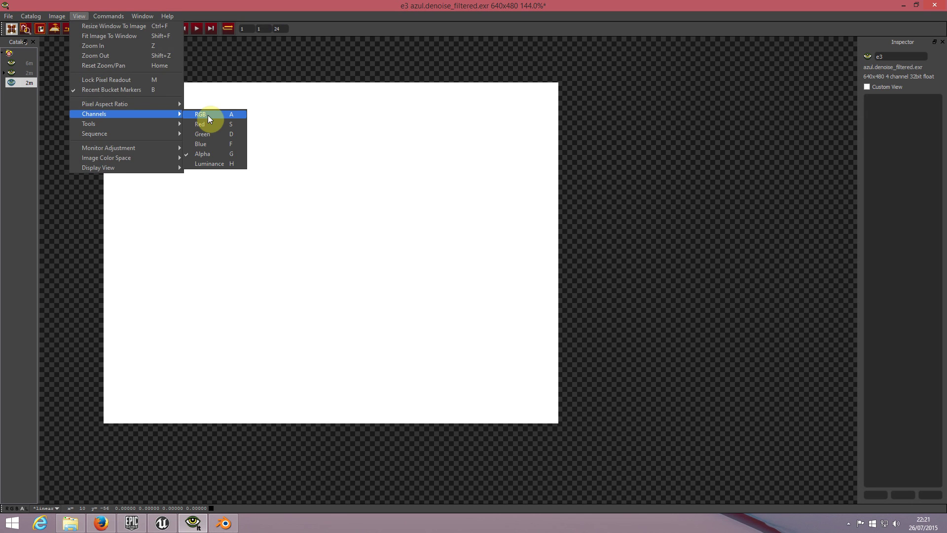
{"action": "left_click", "coordinate": [208, 119]}
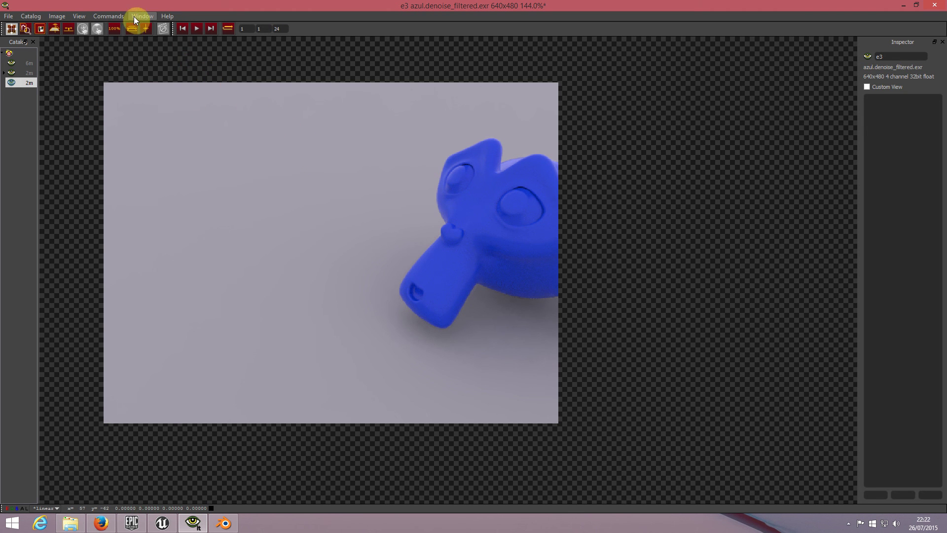
Flip between Scene_0001.it, the green rerender and azul.denoise_filtered.exr, ending on the denoised blue render
{"action": "left_click", "coordinate": [28, 73]}
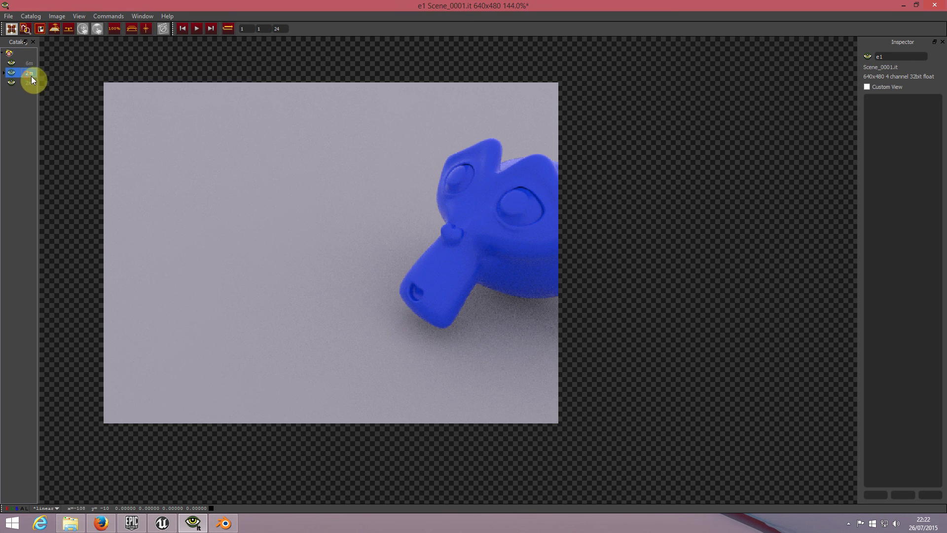
{"action": "left_click", "coordinate": [30, 63]}
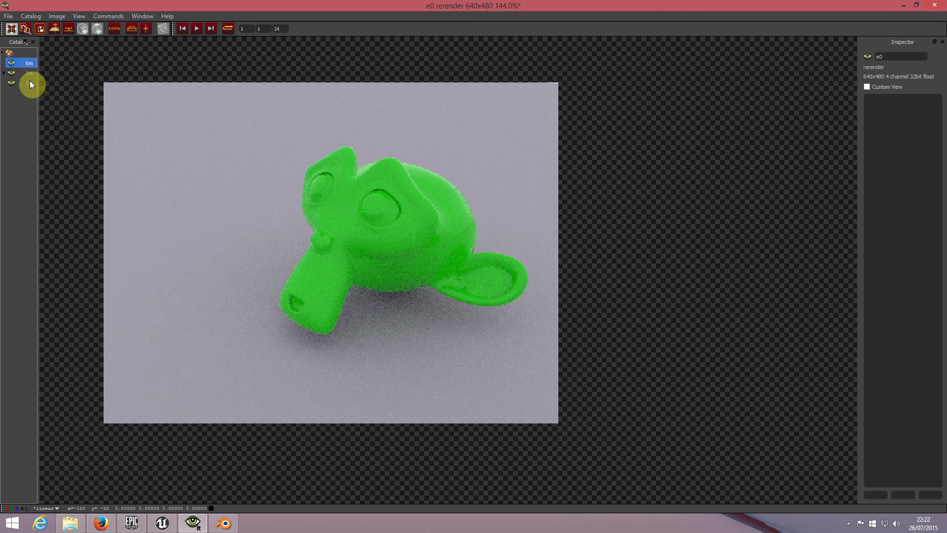
{"action": "left_click", "coordinate": [30, 83]}
{"action": "left_click", "coordinate": [23, 65]}
{"action": "left_click", "coordinate": [30, 83]}
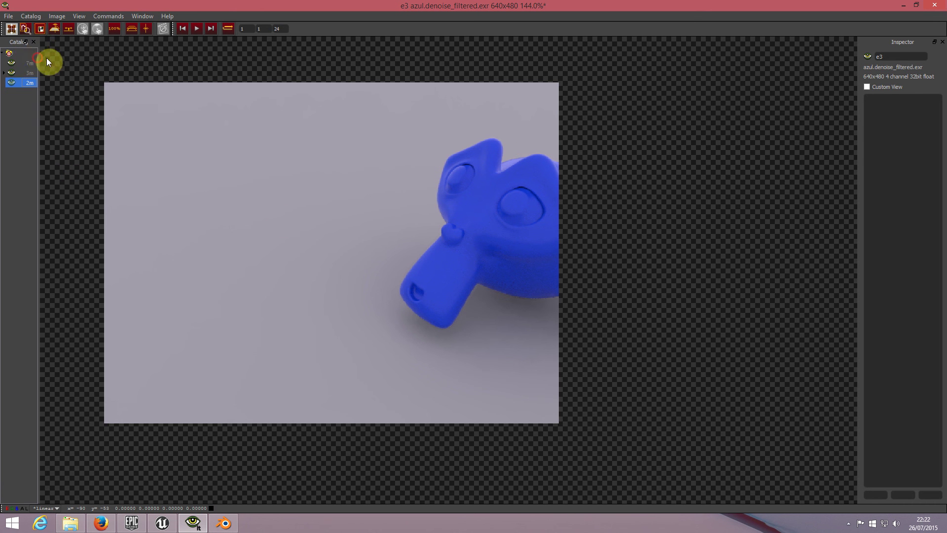
Widen the Catalog to show full image names, then toggle from the rerender back to azul.denoise_filtered.exr
{"action": "left_click_drag", "start_coordinate": [37, 57], "coordinate": [84, 62]}
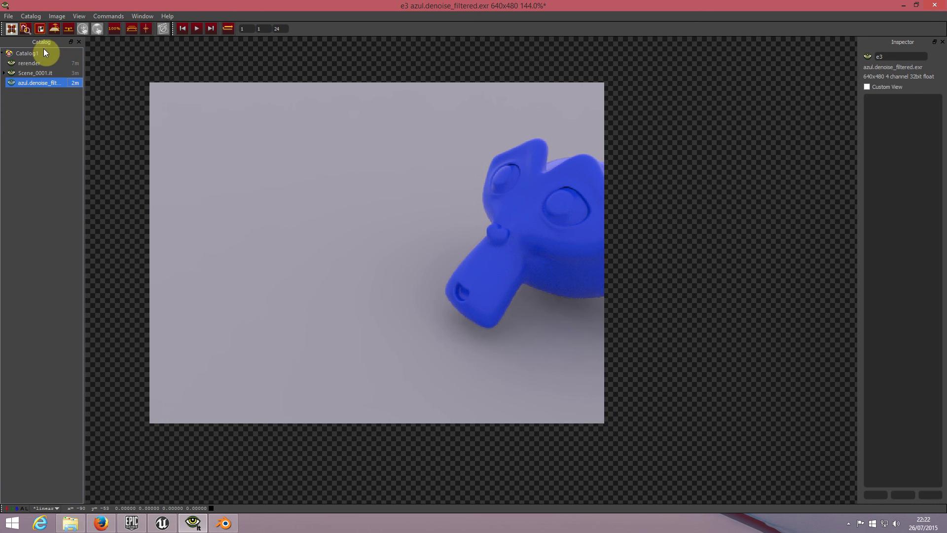
{"action": "left_click", "coordinate": [42, 74]}
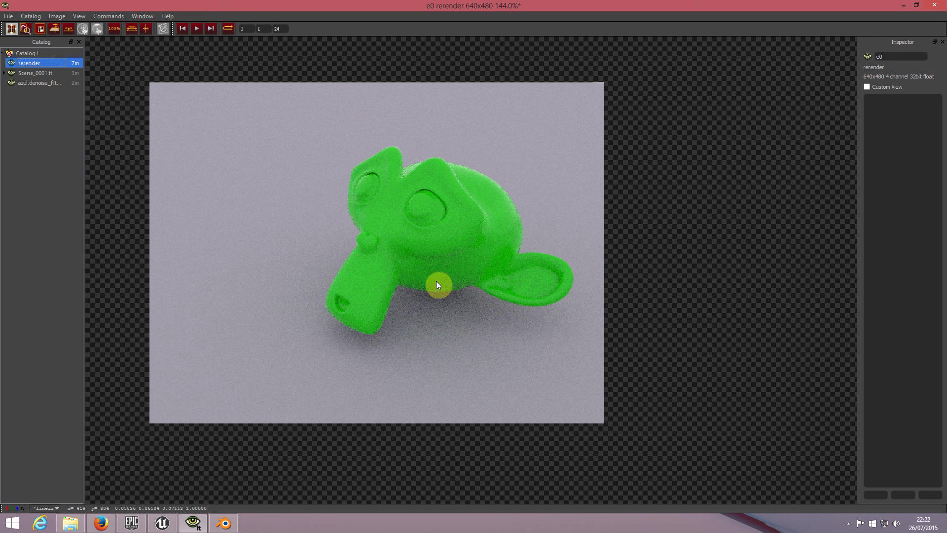
{"action": "left_click", "coordinate": [47, 83]}
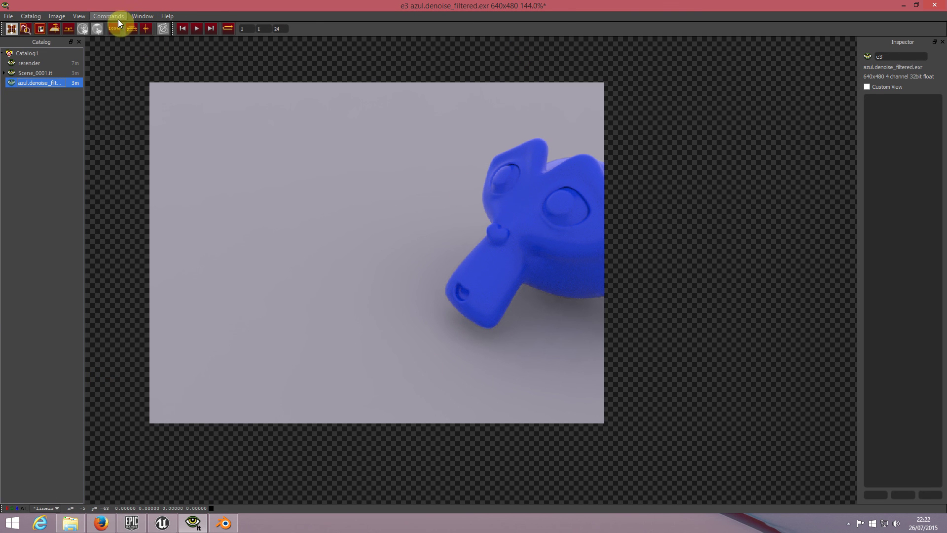
{"action": "left_click", "coordinate": [84, 18]}
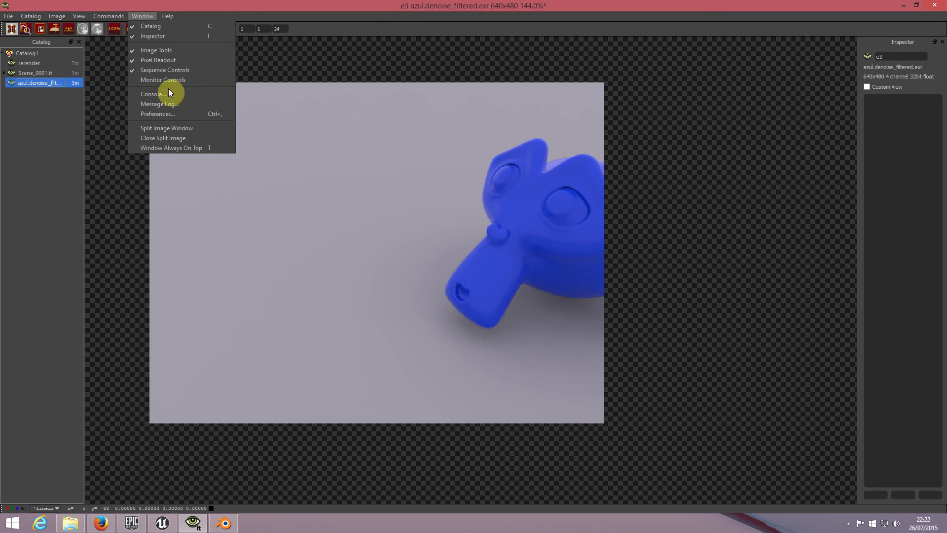
Split the viewer into two side-by-side panes and reposition the blue render in each
{"action": "left_click", "coordinate": [198, 129]}
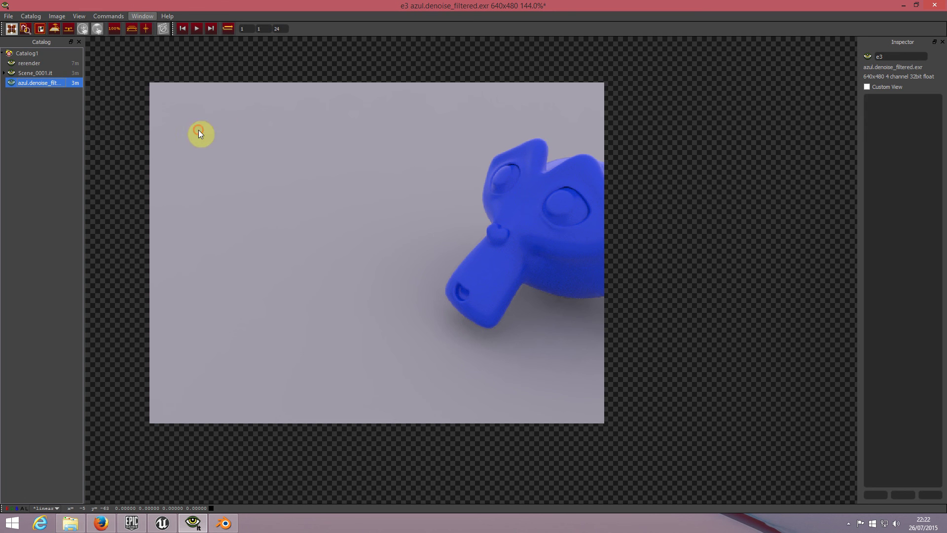
{"action": "scroll", "coordinate": [689, 216], "scroll_direction": "down", "scroll_amount": 1}
{"action": "scroll", "coordinate": [707, 212], "scroll_direction": "down", "scroll_amount": 1}
{"action": "scroll", "coordinate": [419, 264], "scroll_direction": "down", "scroll_amount": 1}
{"action": "scroll", "coordinate": [418, 262], "scroll_direction": "down", "scroll_amount": 3}
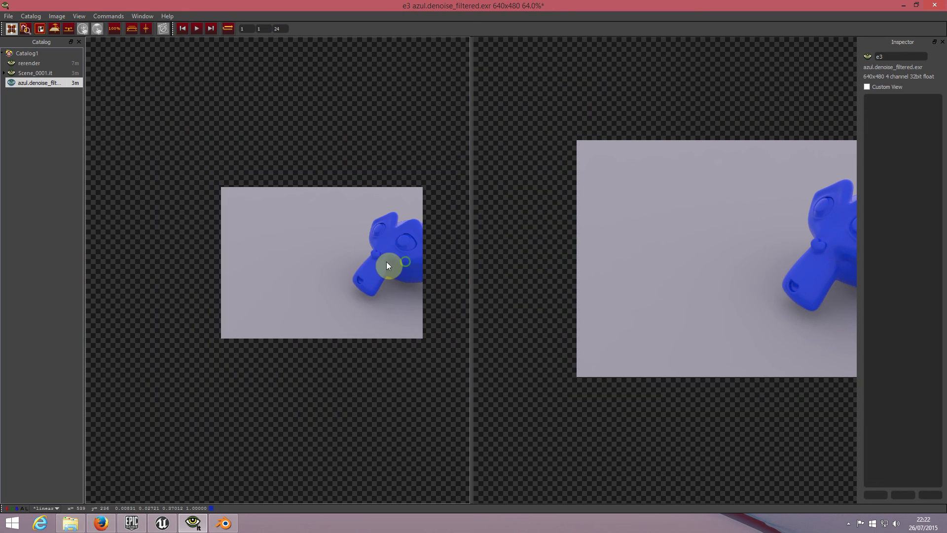
{"action": "middle_click_drag", "start_coordinate": [378, 256], "coordinate": [322, 247]}
{"action": "scroll", "coordinate": [322, 247], "scroll_direction": "up", "scroll_amount": 3}
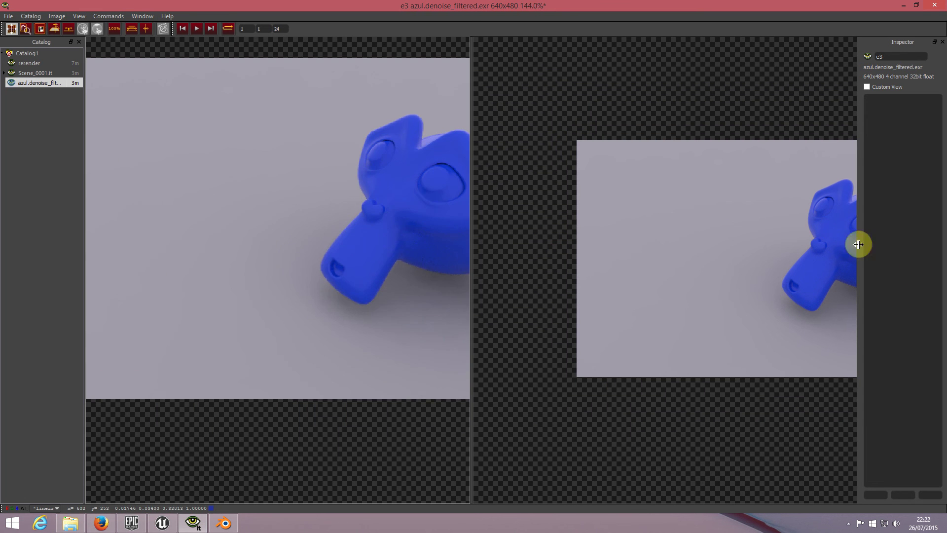
{"action": "middle_click_drag", "start_coordinate": [785, 242], "coordinate": [727, 232]}
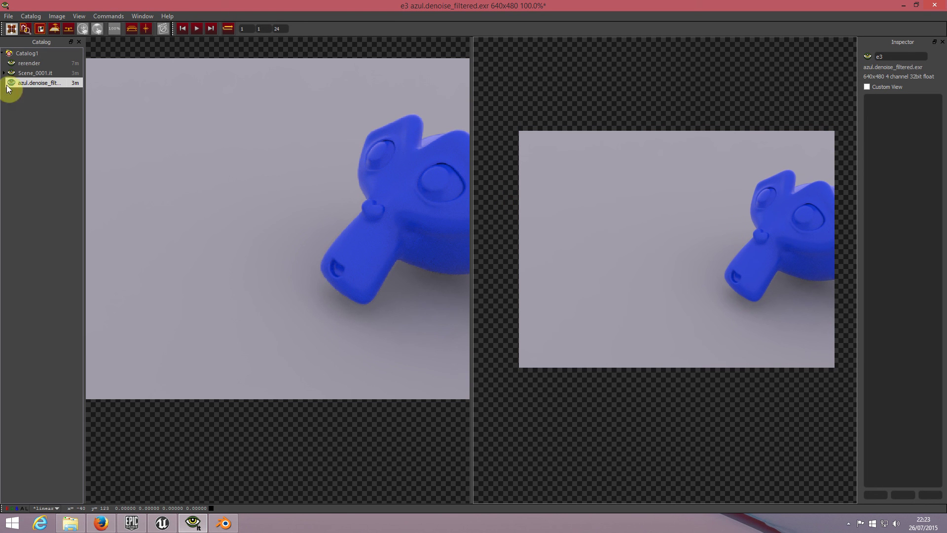
Load the green rerender into the right pane and reframe the blue render on the left
{"action": "left_click", "coordinate": [27, 63]}
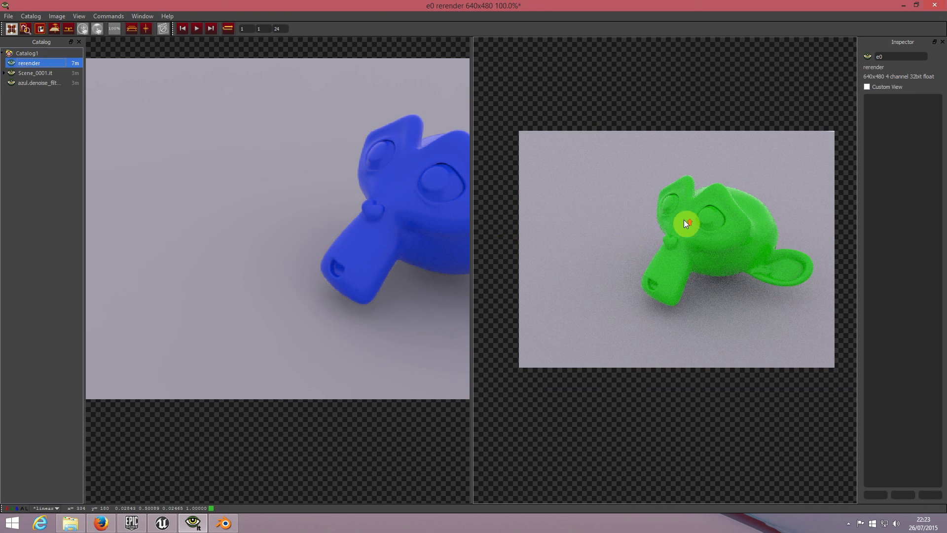
{"action": "scroll", "coordinate": [684, 220], "scroll_direction": "up", "scroll_amount": 2}
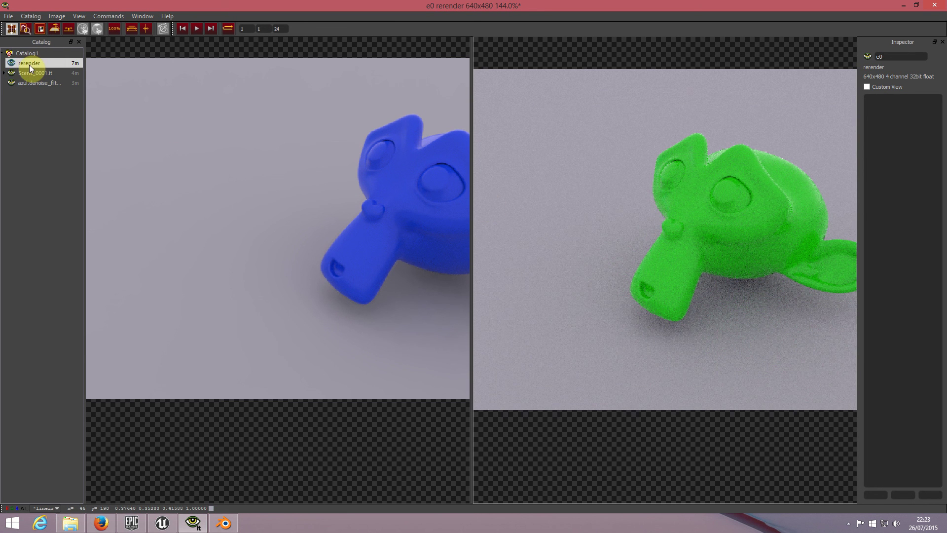
{"action": "scroll", "coordinate": [703, 237], "scroll_direction": "down", "scroll_amount": 2}
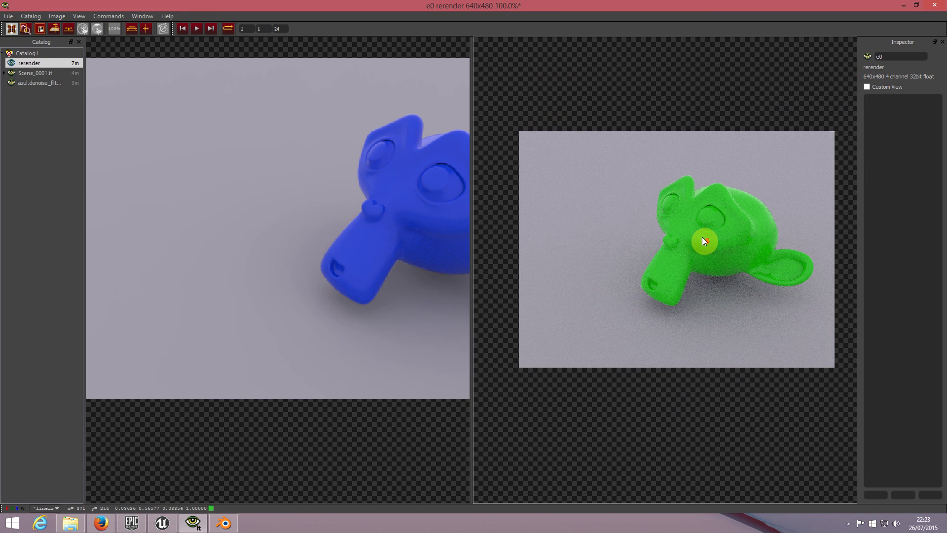
{"action": "left_click_drag", "start_coordinate": [365, 198], "coordinate": [342, 223]}
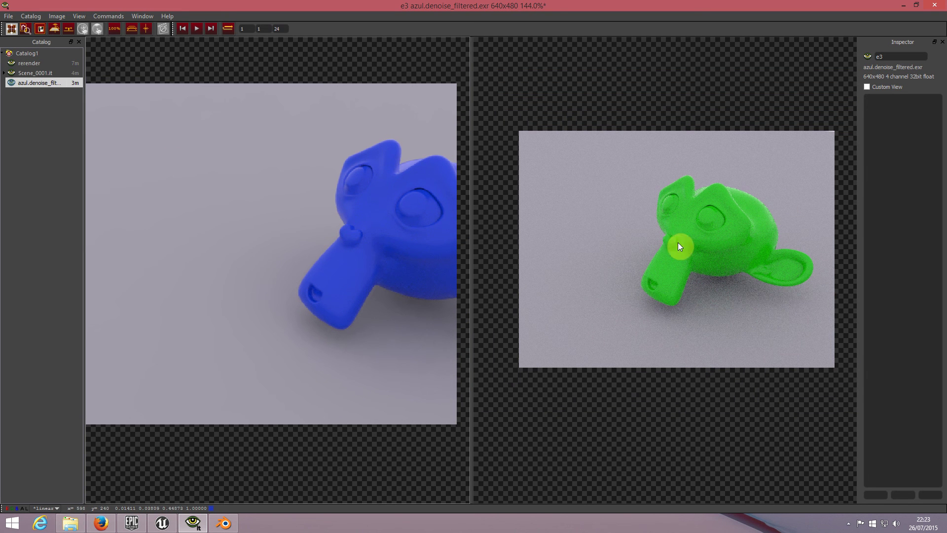
{"action": "scroll", "coordinate": [676, 224], "scroll_direction": "down", "scroll_amount": 2}
{"action": "scroll", "coordinate": [362, 252], "scroll_direction": "down", "scroll_amount": 1}
{"action": "scroll", "coordinate": [256, 247], "scroll_direction": "down", "scroll_amount": 1}
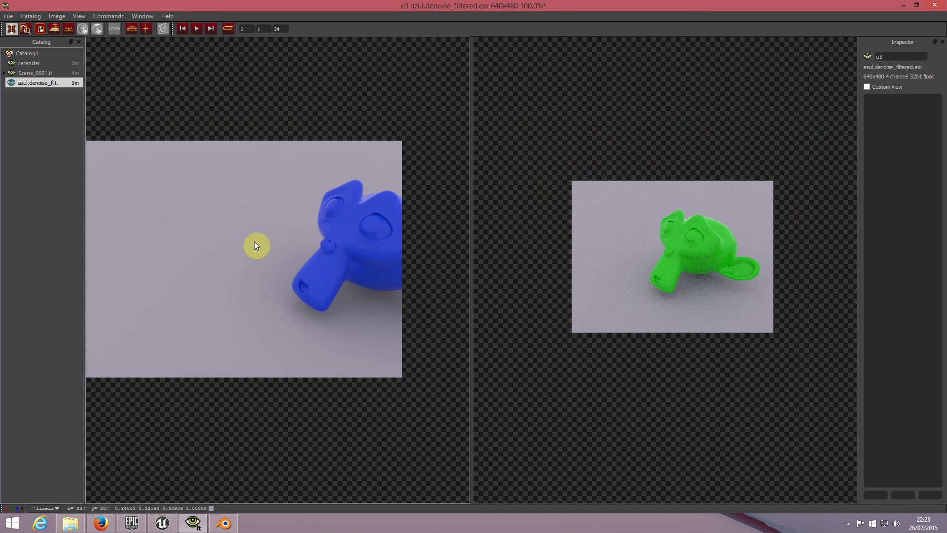
{"action": "mouse_move", "coordinate": [257, 246]}
{"action": "left_mouse_down"}
{"action": "mouse_move", "coordinate": [292, 233]}
{"action": "mouse_move", "coordinate": [285, 249]}
{"action": "left_mouse_up"}
{"action": "scroll", "coordinate": [286, 248], "scroll_direction": "down", "scroll_amount": 1}
{"action": "scroll", "coordinate": [712, 259], "scroll_direction": "up", "scroll_amount": 2}
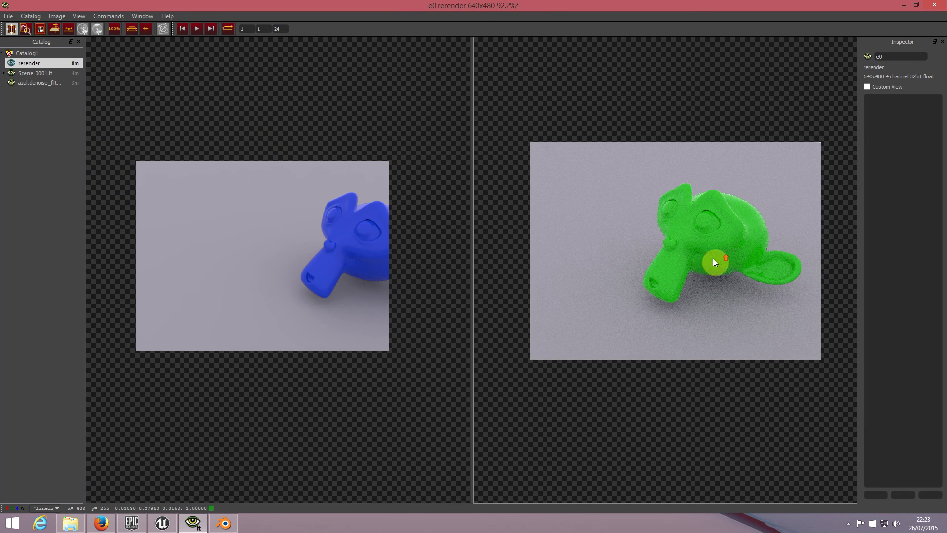
{"action": "scroll", "coordinate": [704, 259], "scroll_direction": "up", "scroll_amount": 1}
{"action": "scroll", "coordinate": [254, 301], "scroll_direction": "up", "scroll_amount": 2}
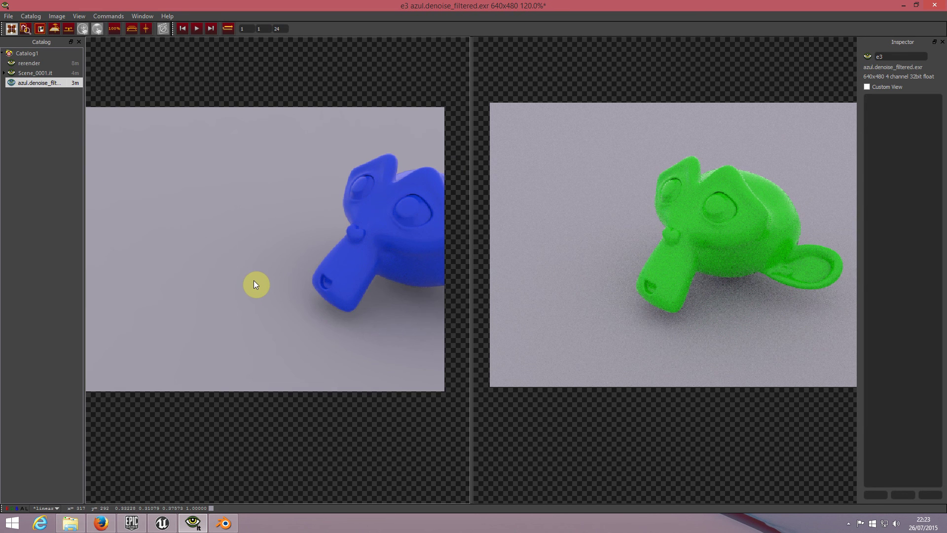